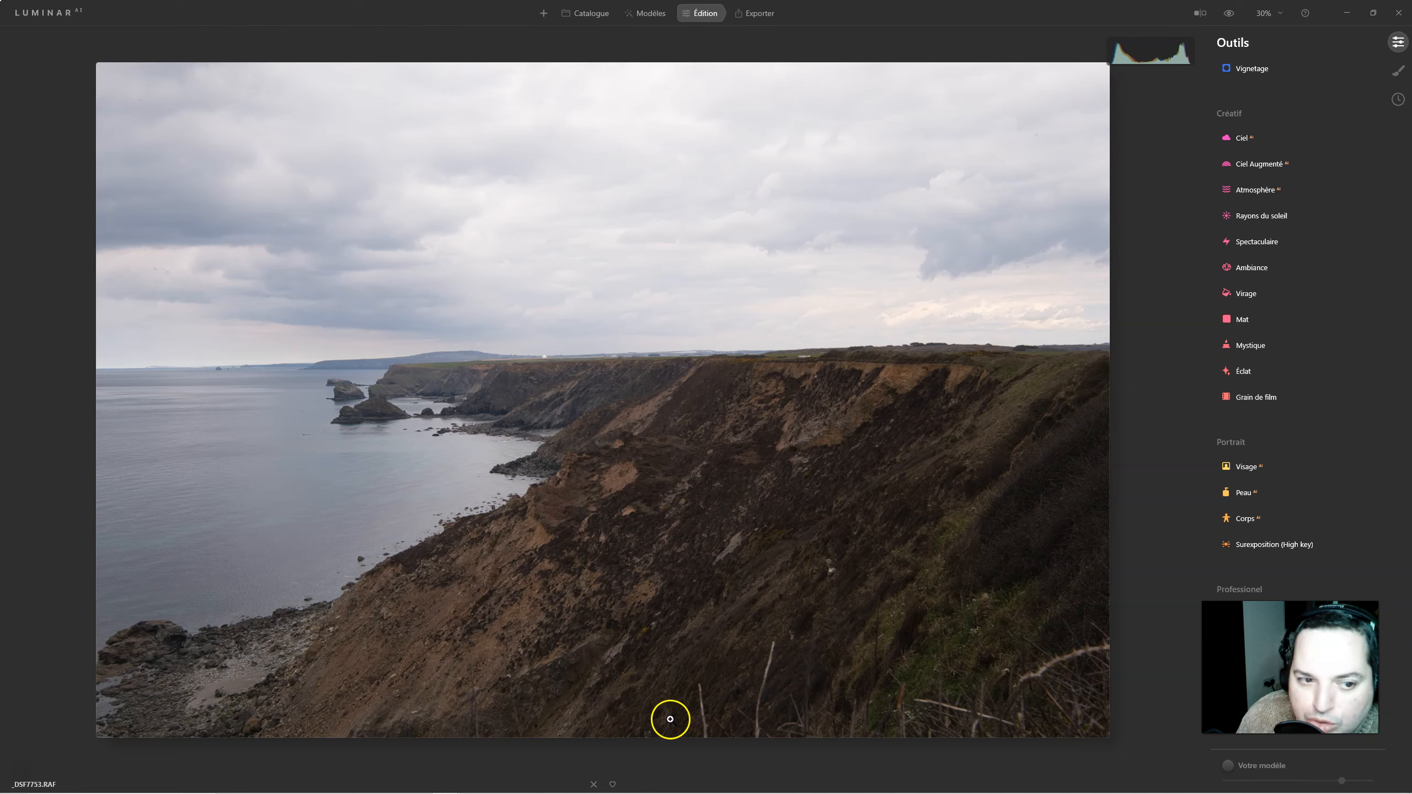
Cool the photo's white balance in Lumière by setting Température to 5235
scroll(1273, 456, up, 5)
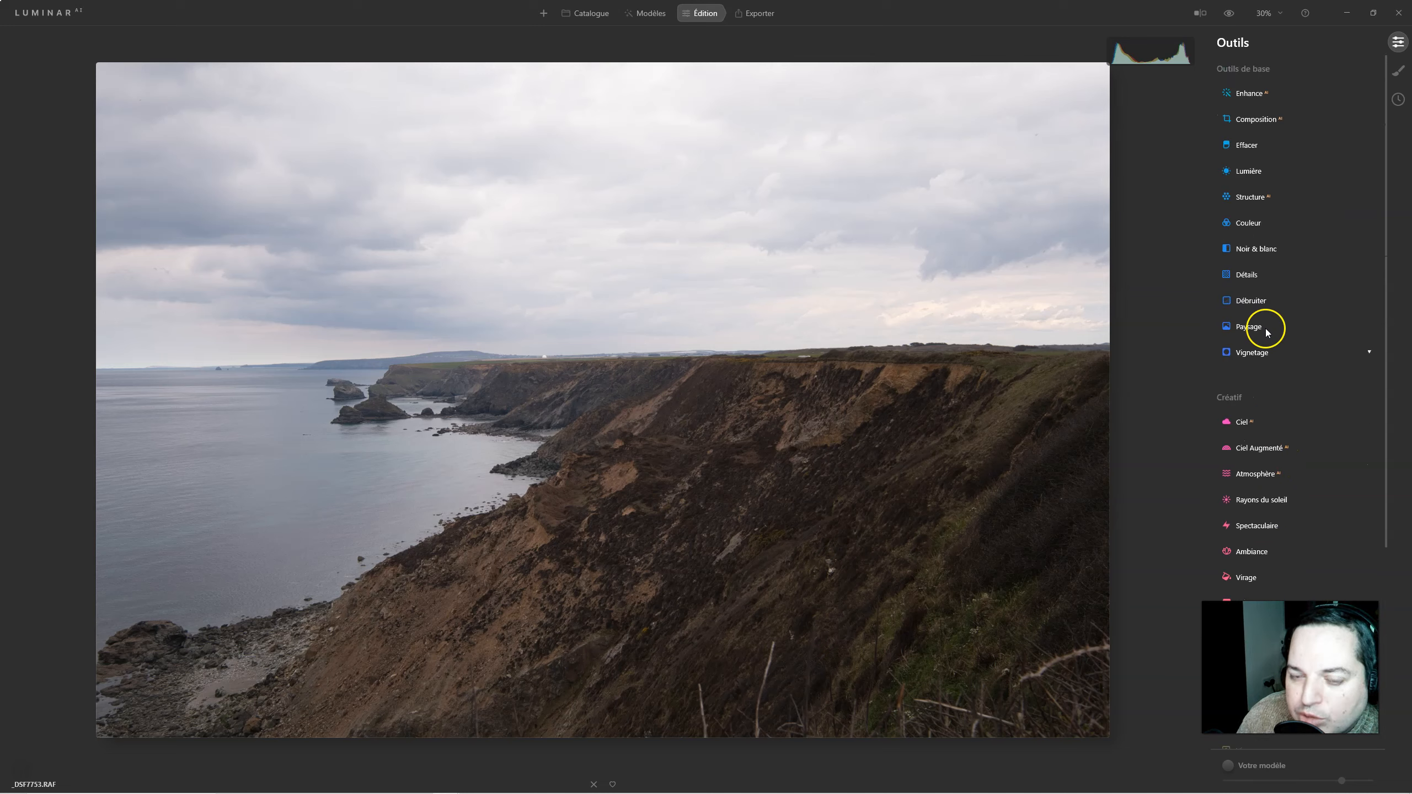
click(1250, 173)
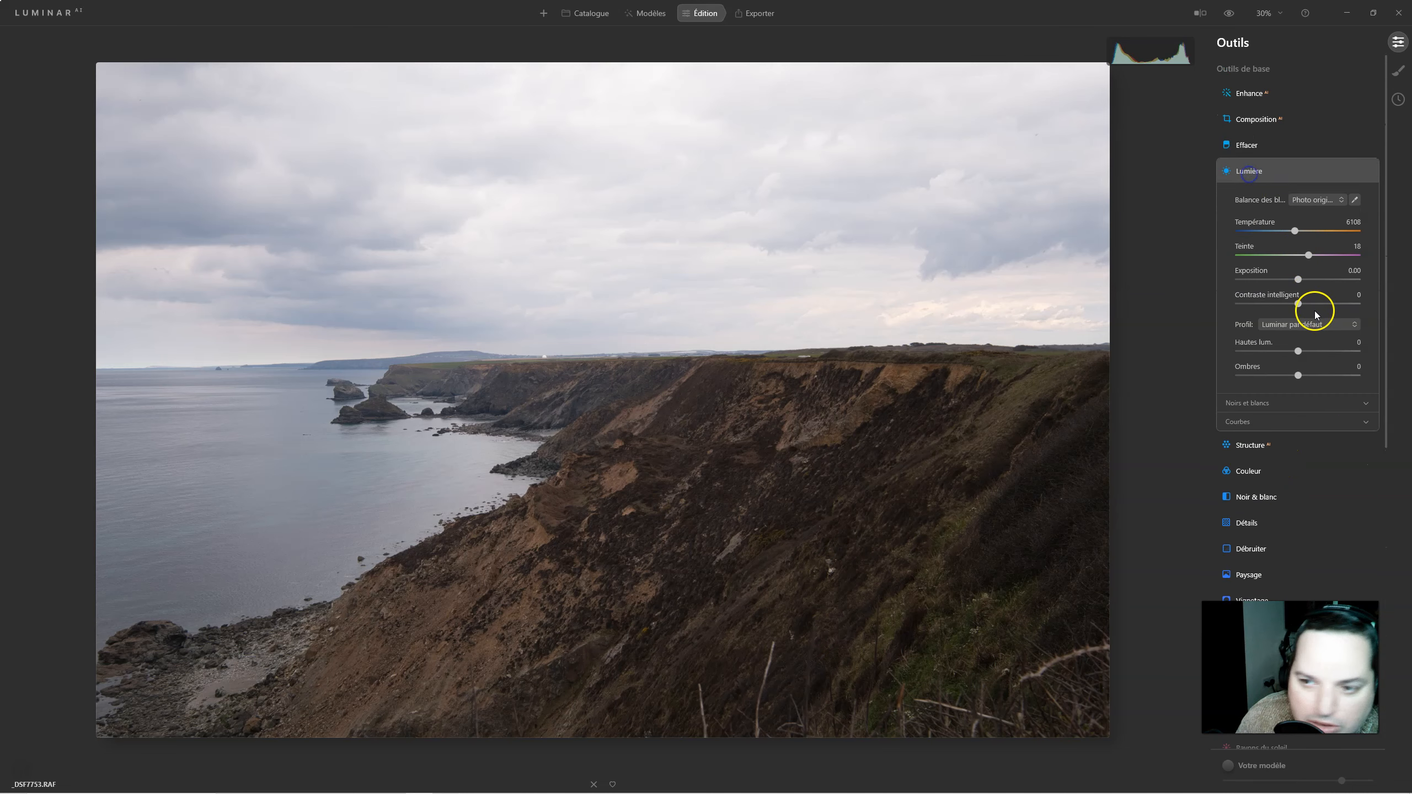
click(1286, 231)
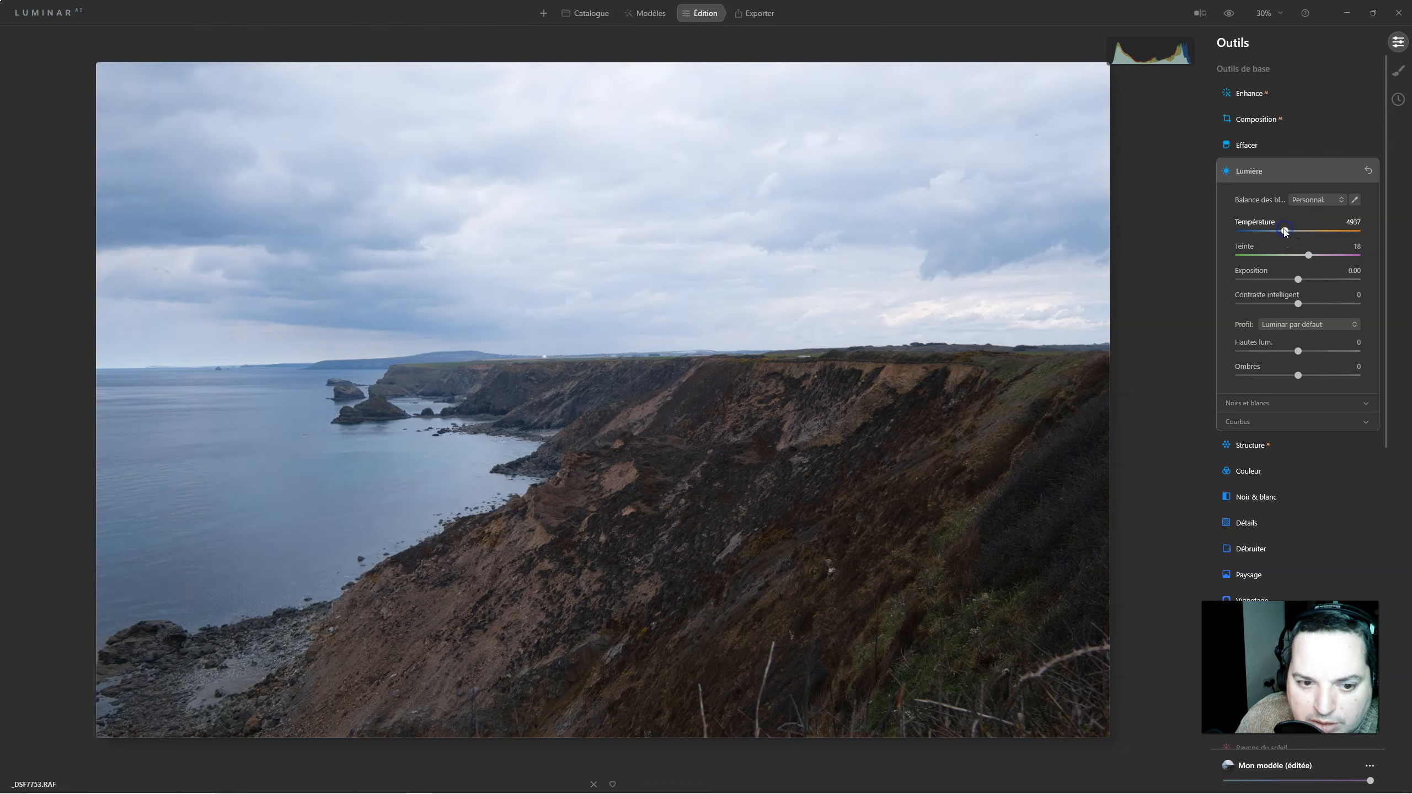
click(1287, 234)
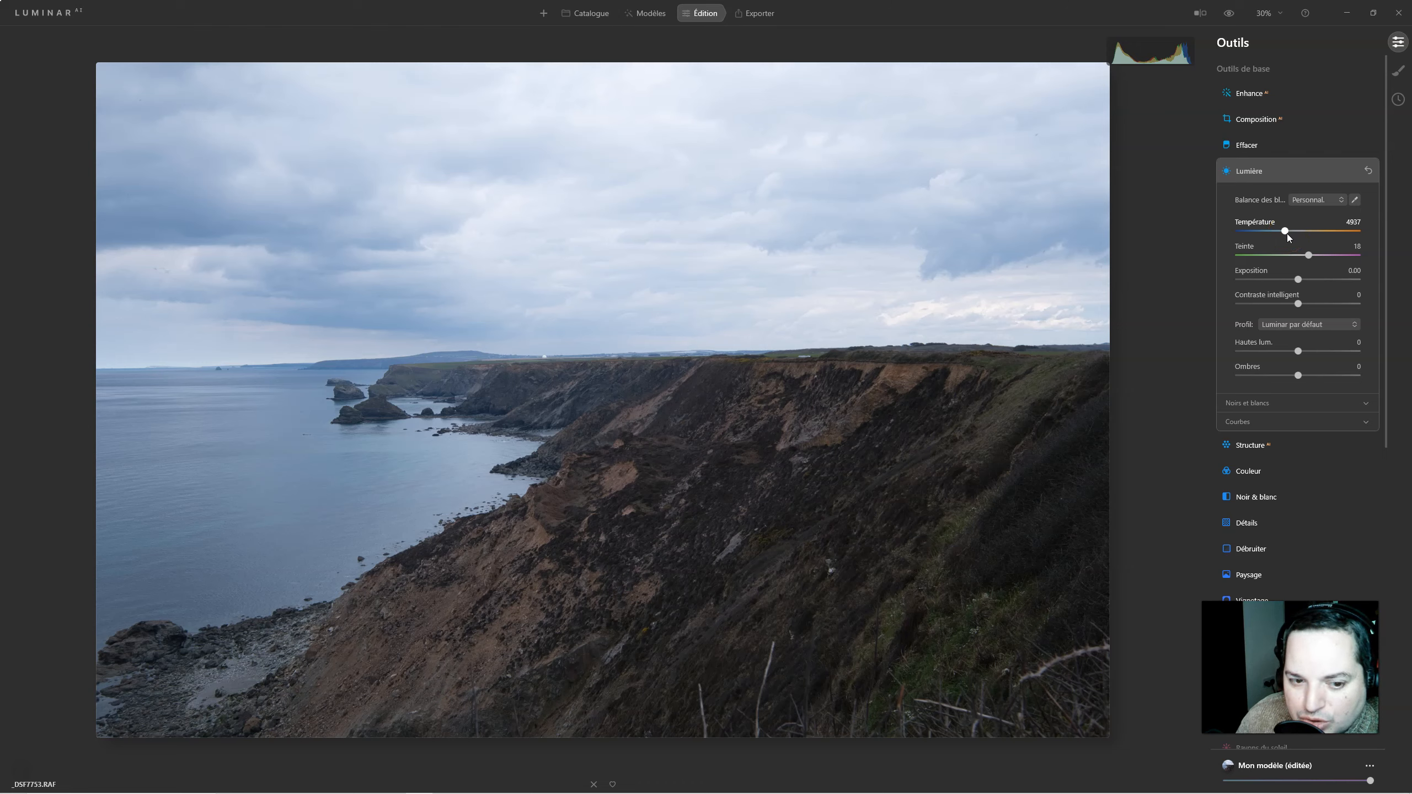
click(1287, 233)
mouse_move(1285, 233)
mouse_down()
mouse_move(1267, 231)
mouse_move(1286, 233)
mouse_up()
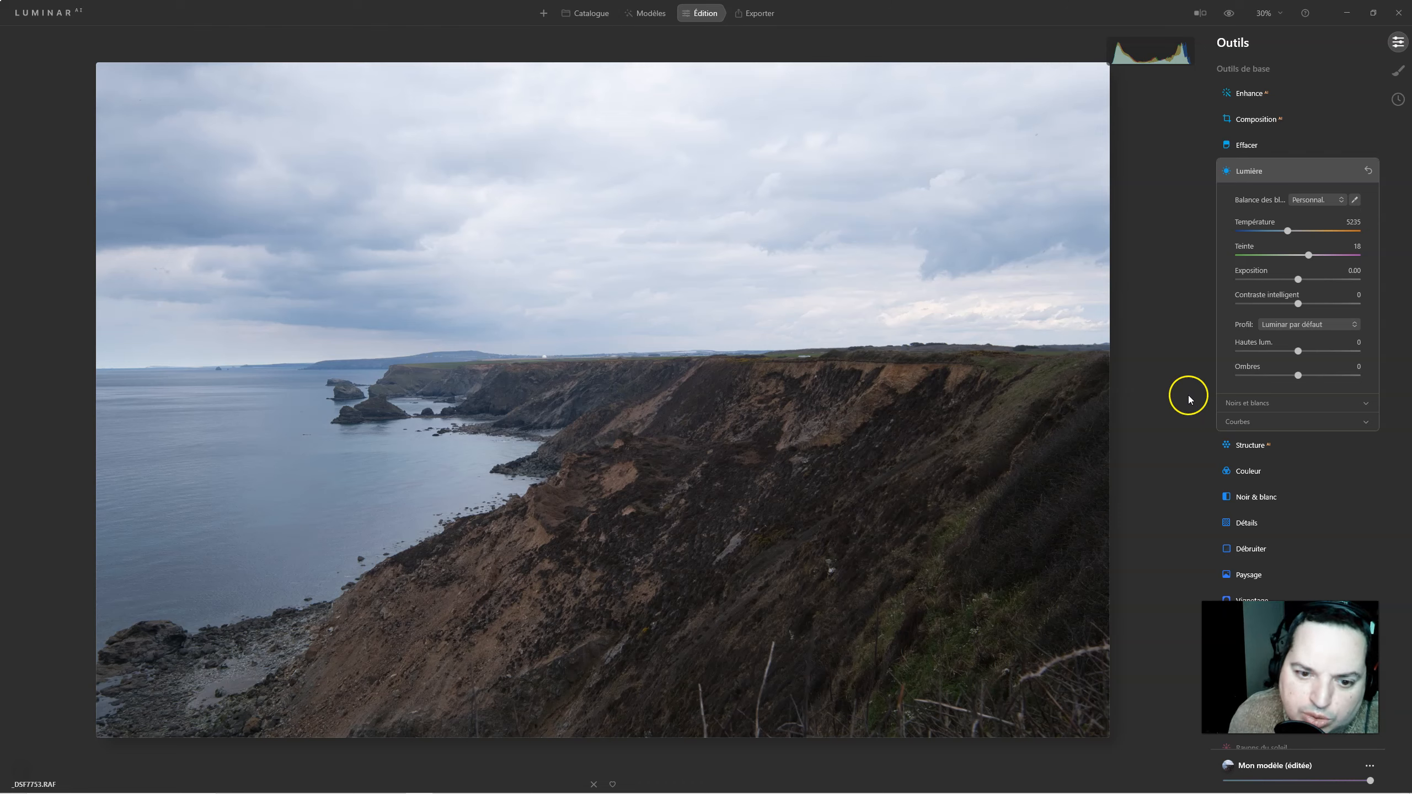
click(1248, 177)
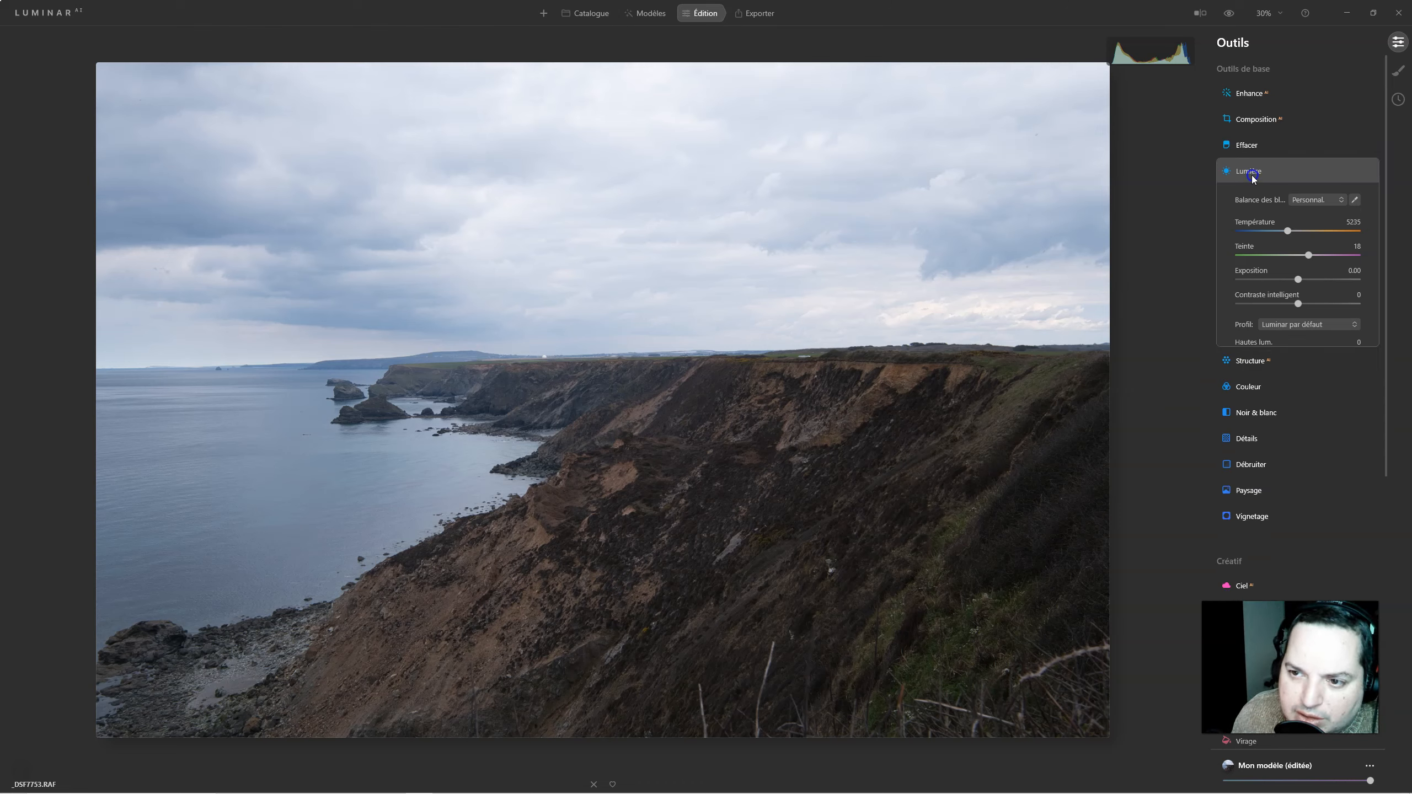
Apply the Enhance AI adjustment to the photo with Accent at 62
click(1248, 92)
drag(1260, 131, 1314, 137)
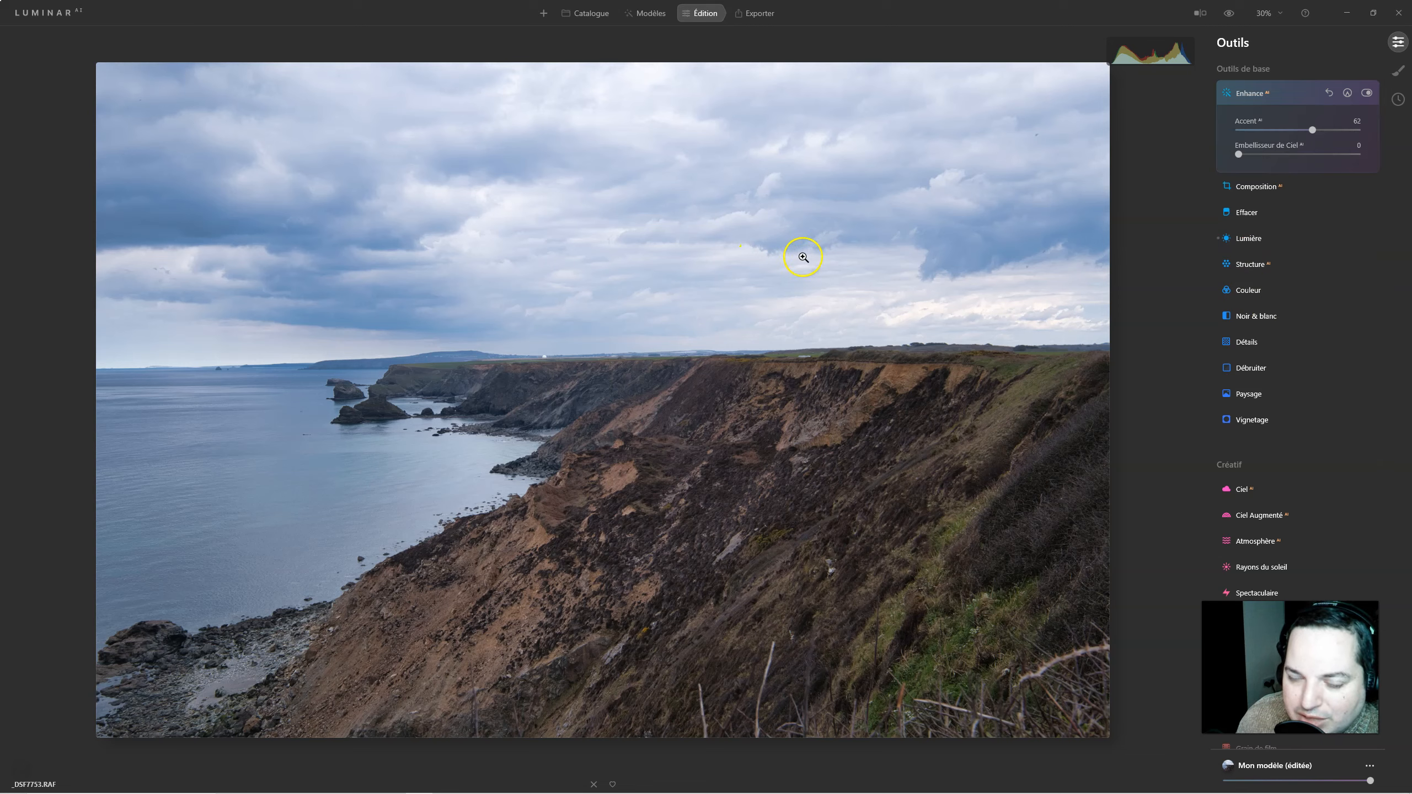
Darken the blues in the Couleur HSL adjustments by setting Bleu luminance to -95
click(1249, 291)
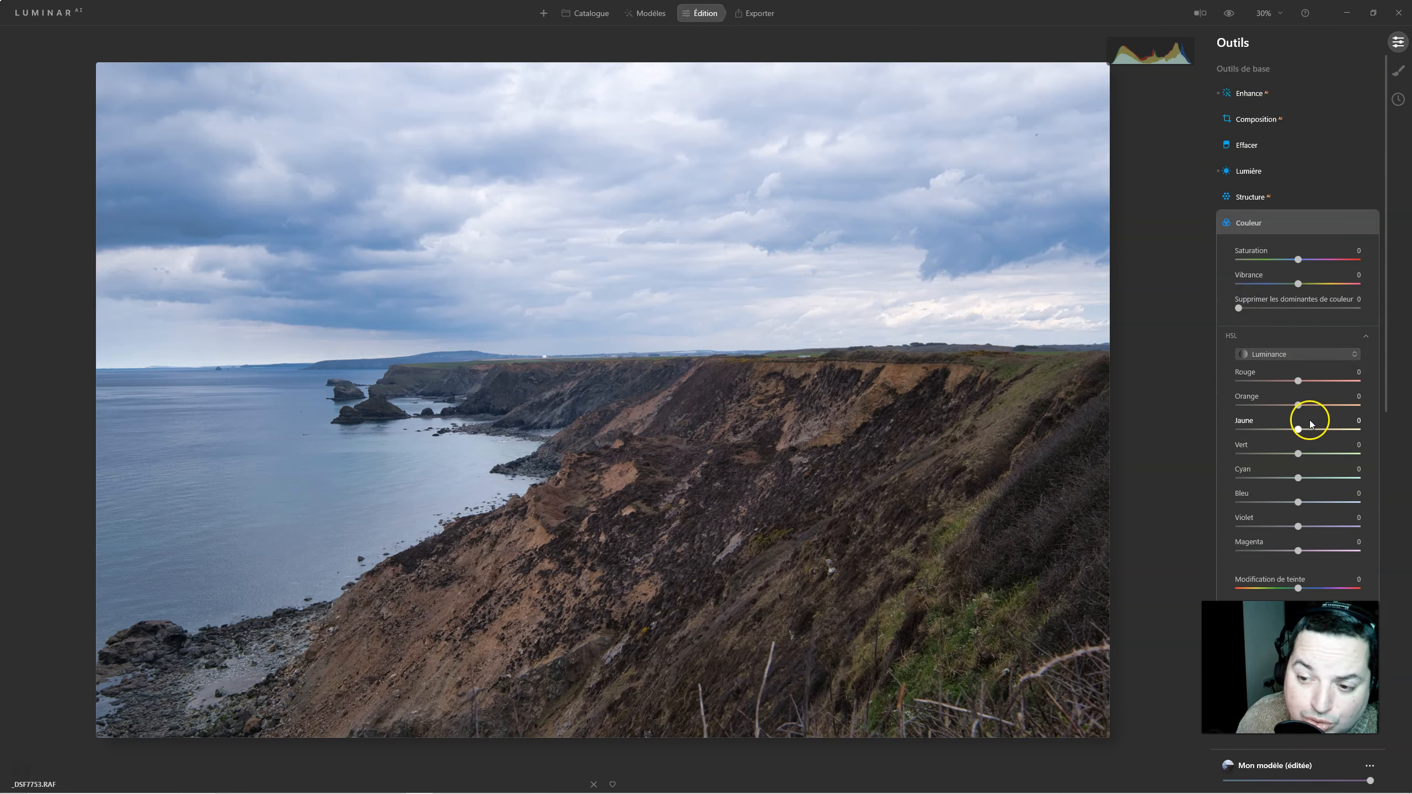
click(1304, 355)
click(1270, 409)
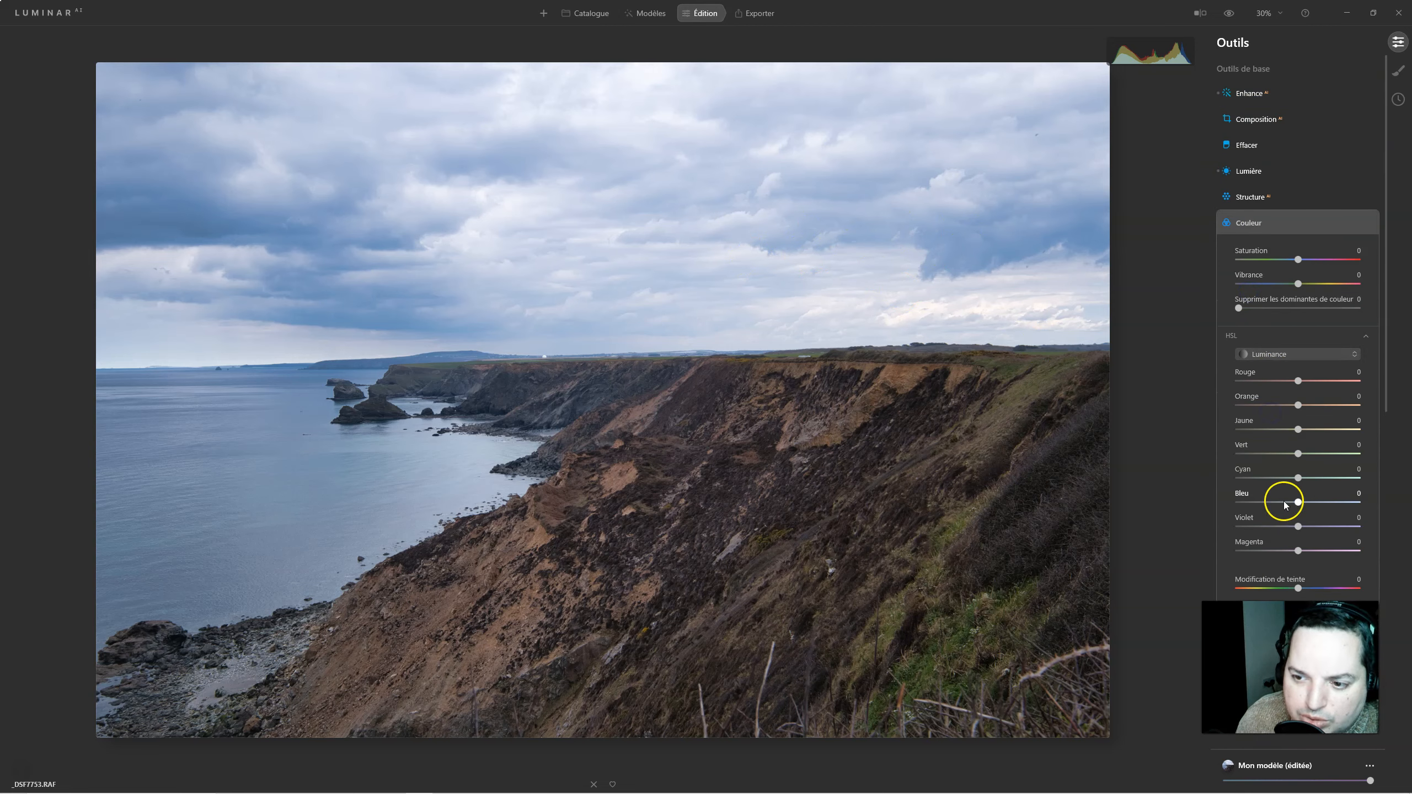
drag(1298, 502, 1242, 498)
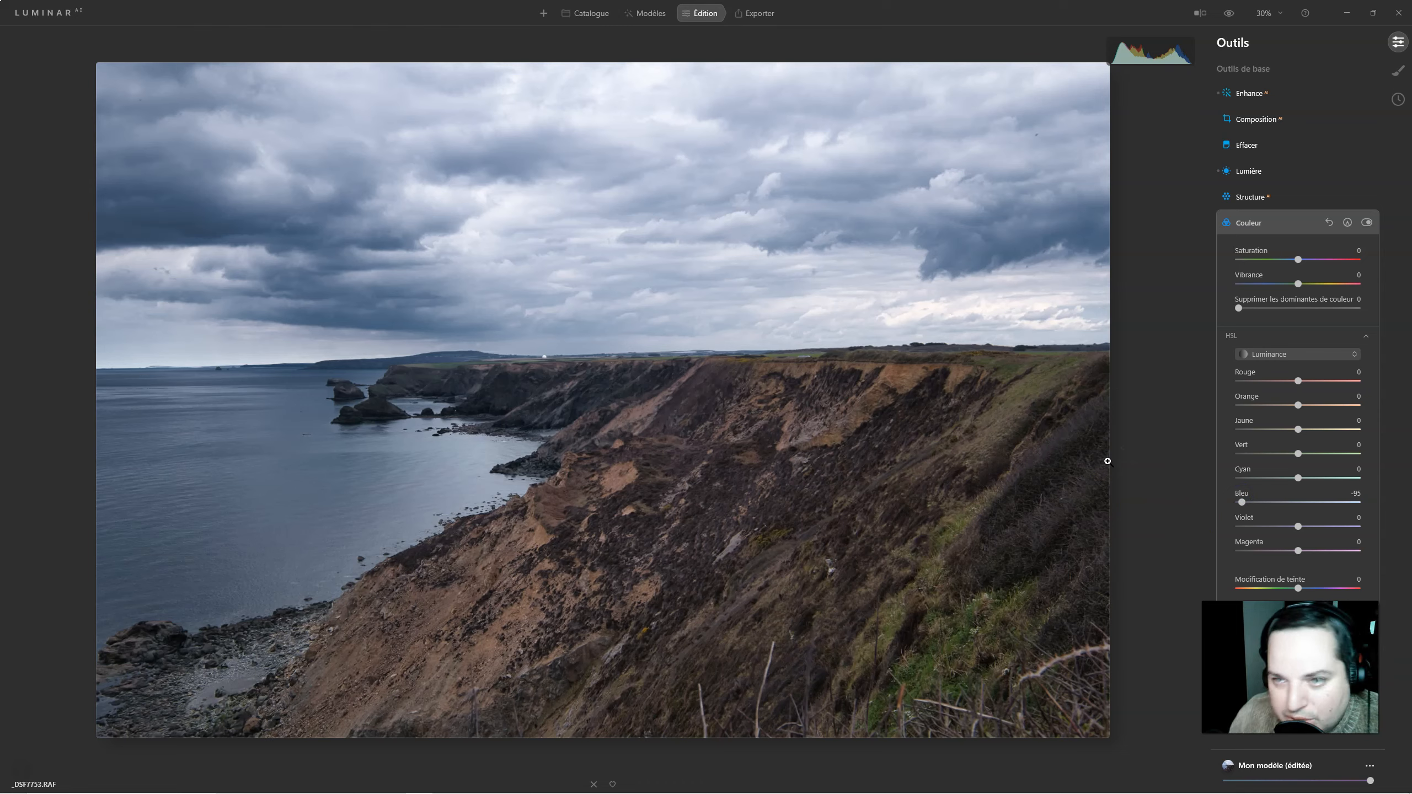
Compare the edited photo with the original
click(1229, 14)
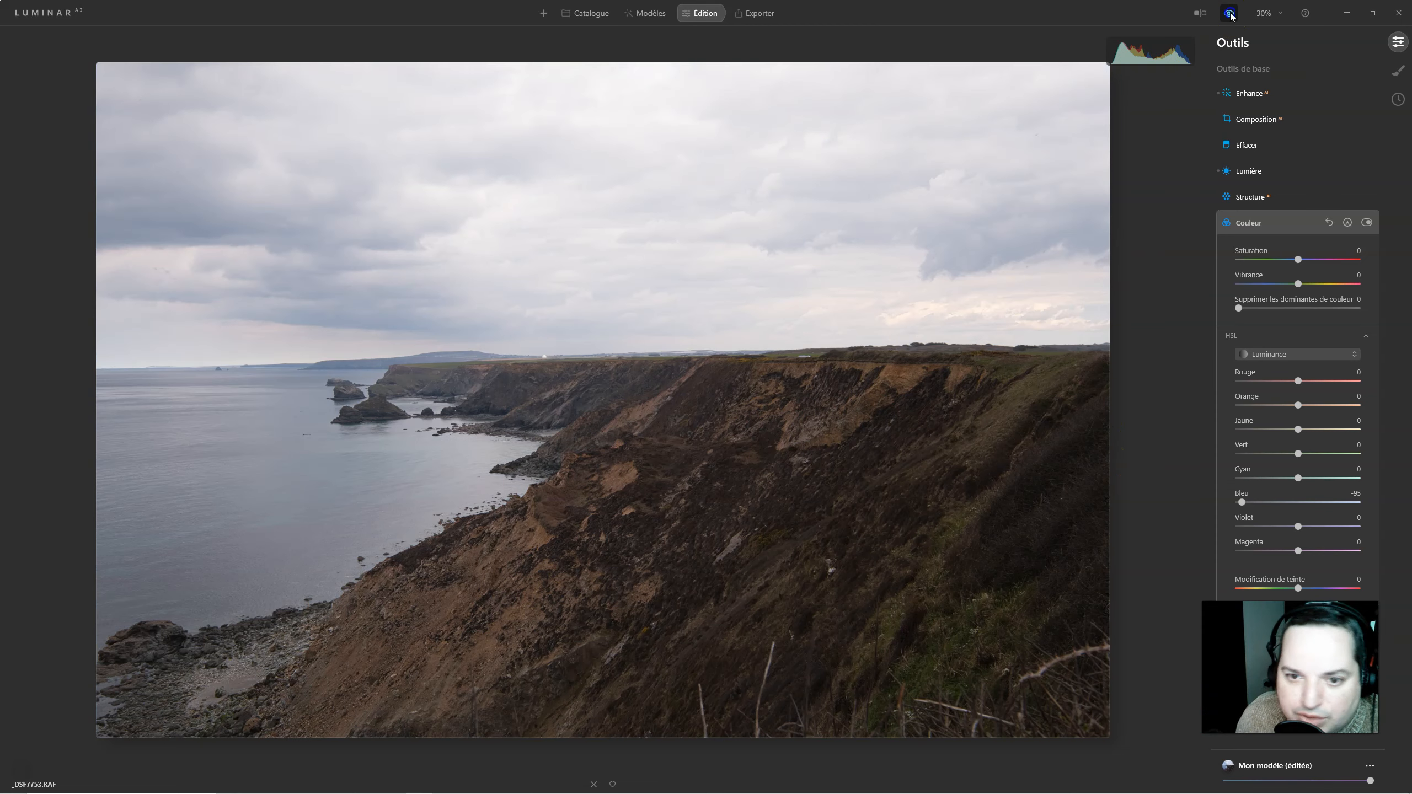
click(1229, 13)
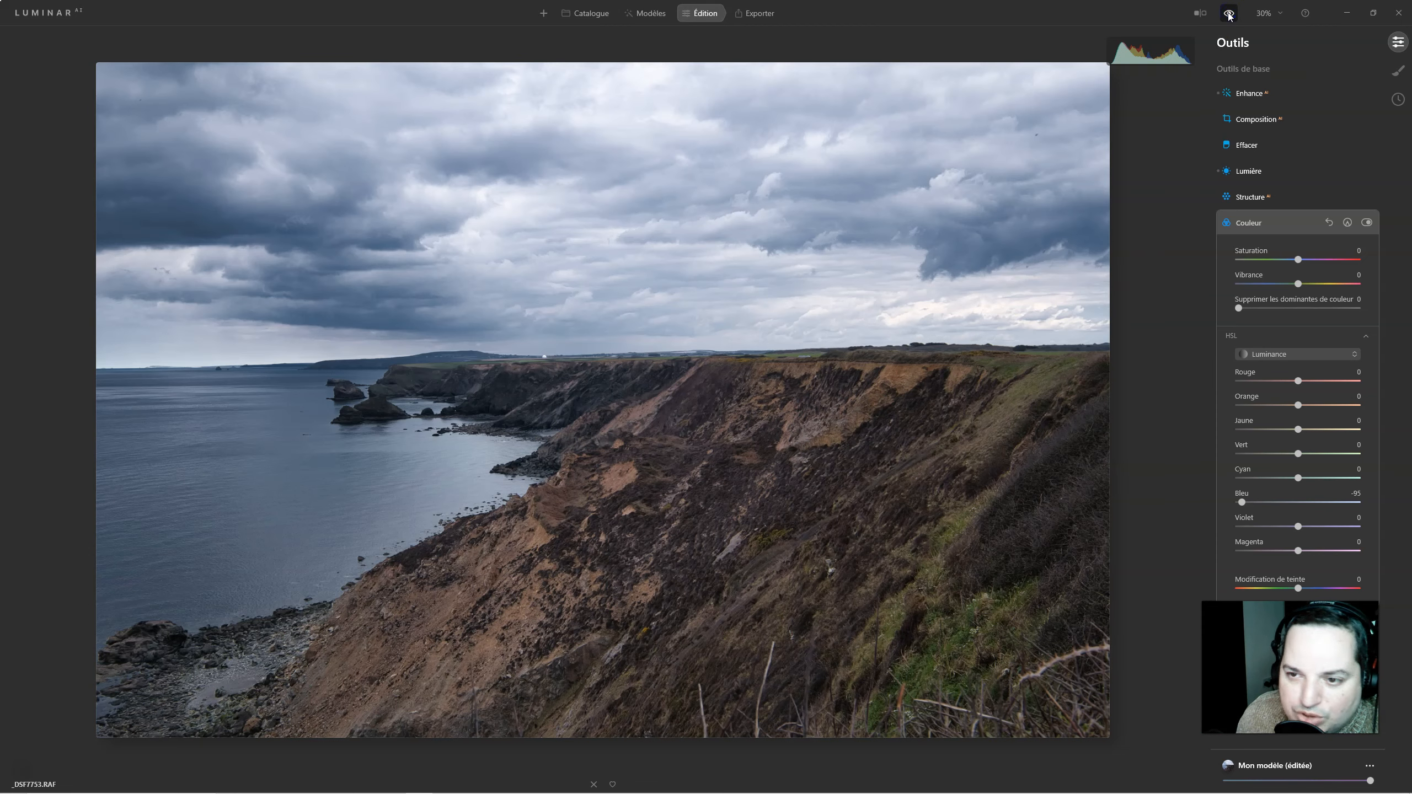
click(1229, 14)
click(1230, 14)
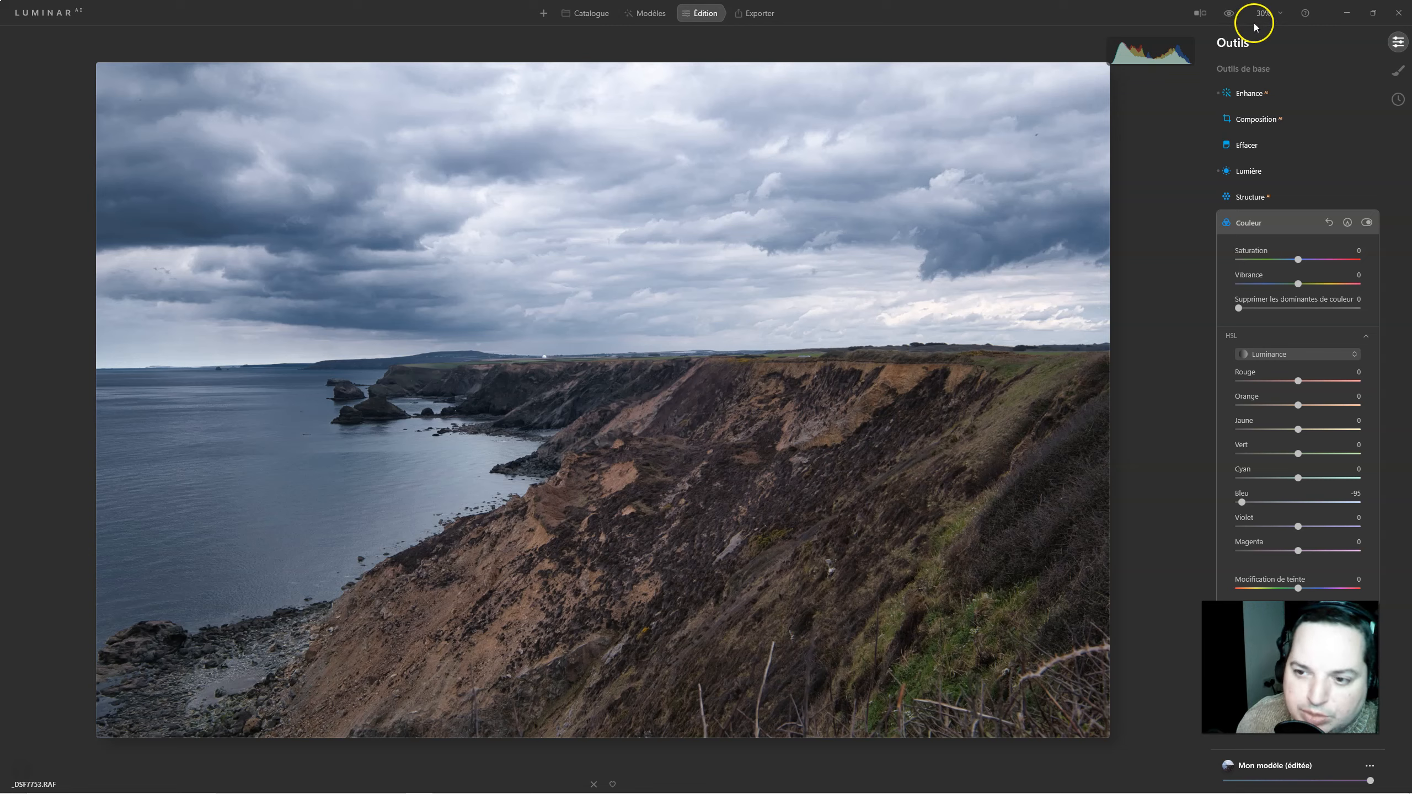
Apply the Spectaculaire effect, compare the photo with and without it, and settle Quantité at 29
click(1248, 221)
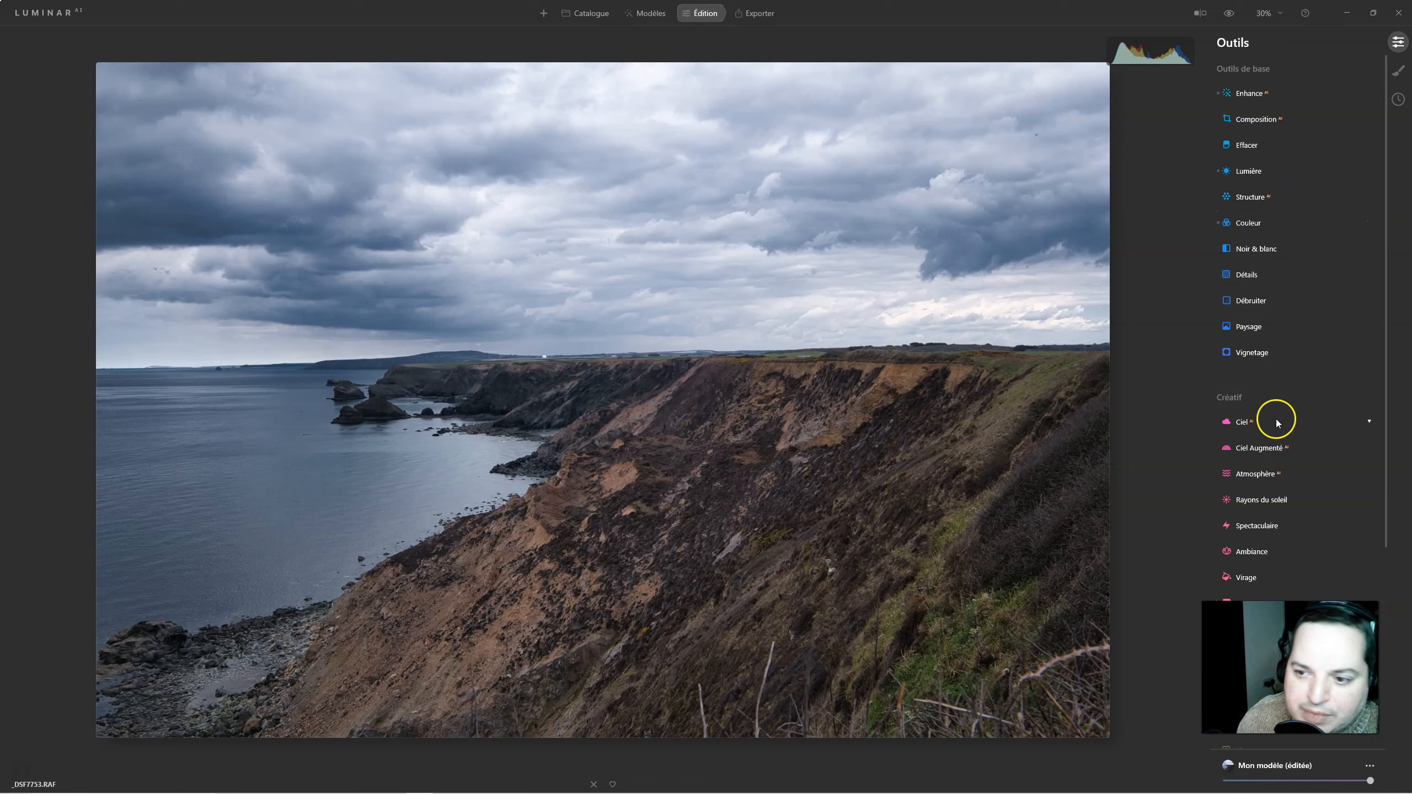
scroll(1286, 413, down, 1)
click(1273, 449)
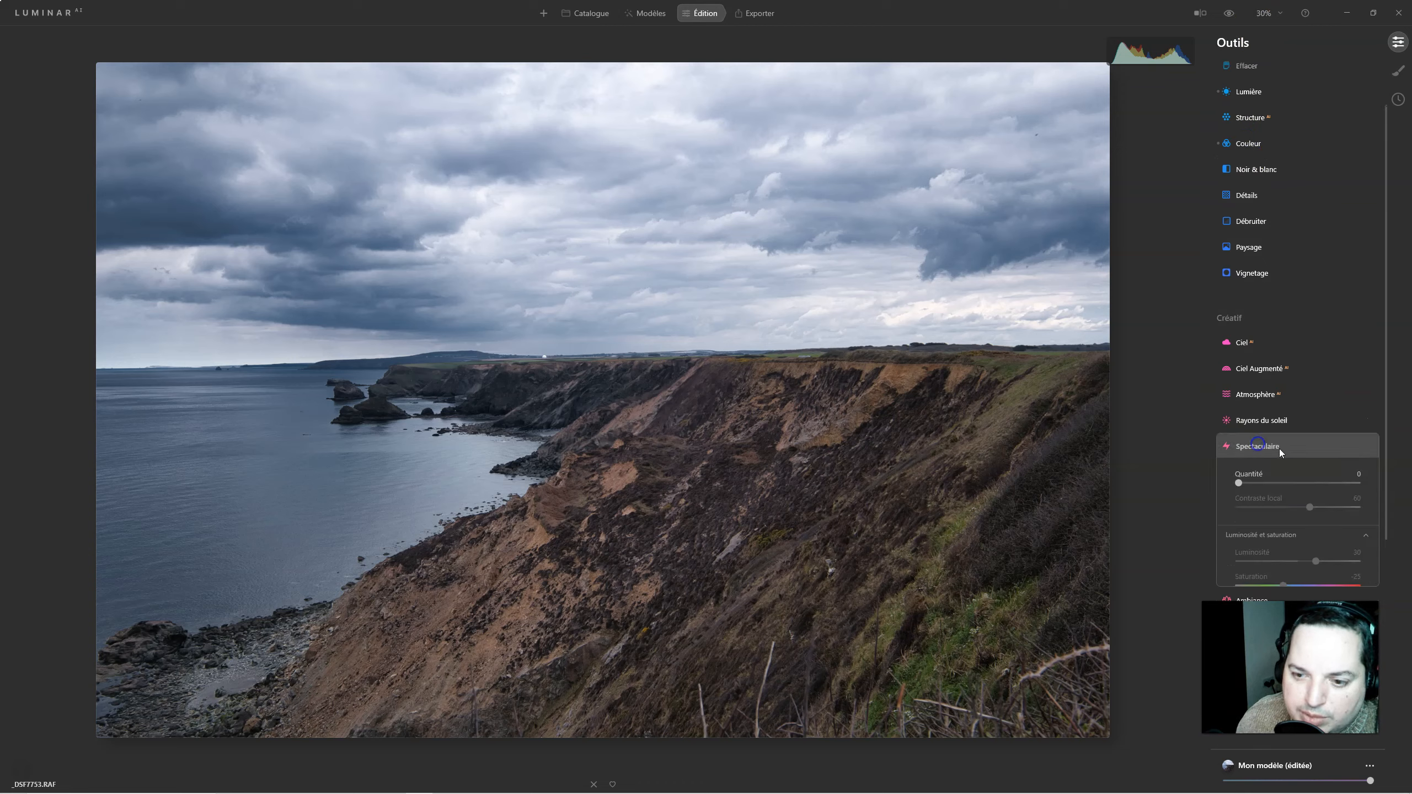
drag(1253, 483, 1265, 483)
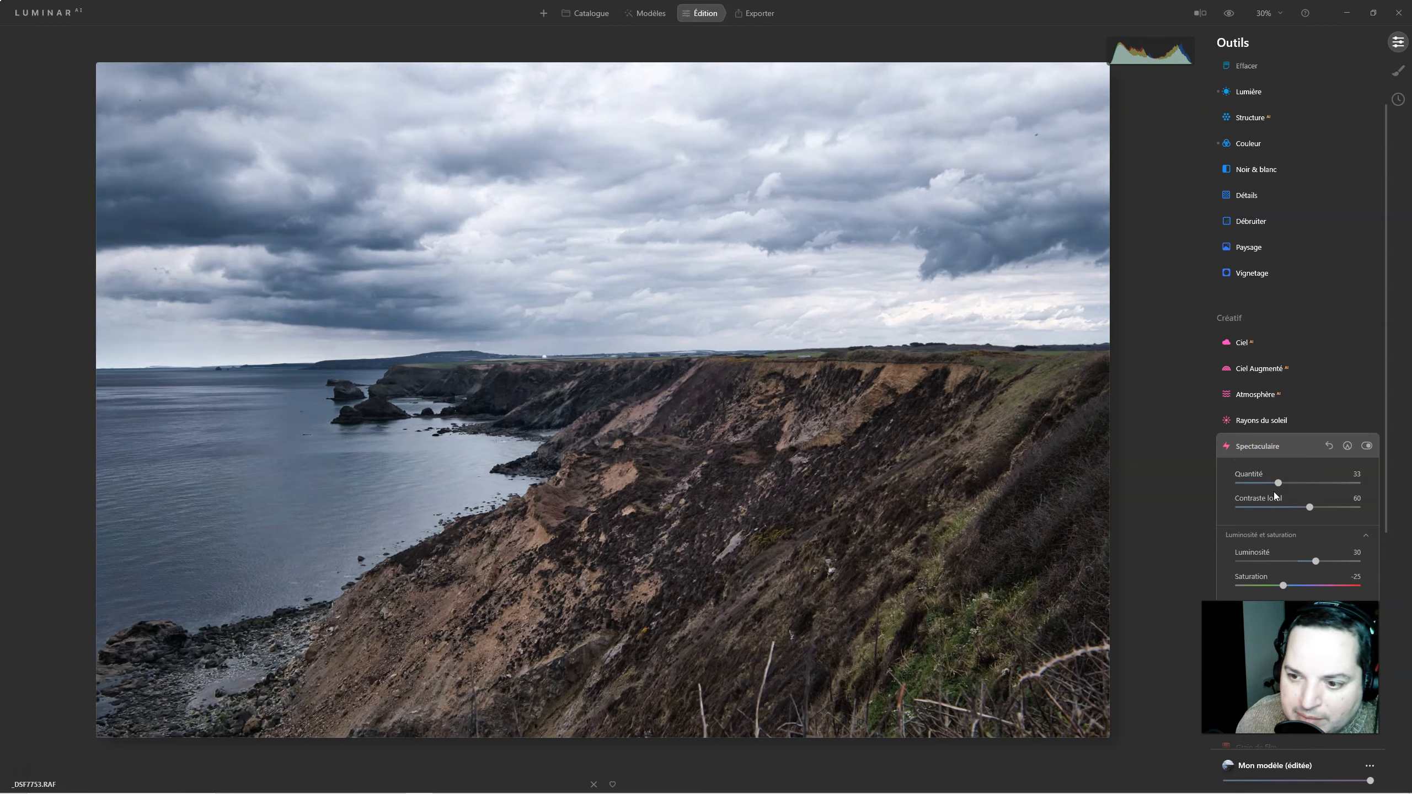
drag(1278, 483, 1296, 484)
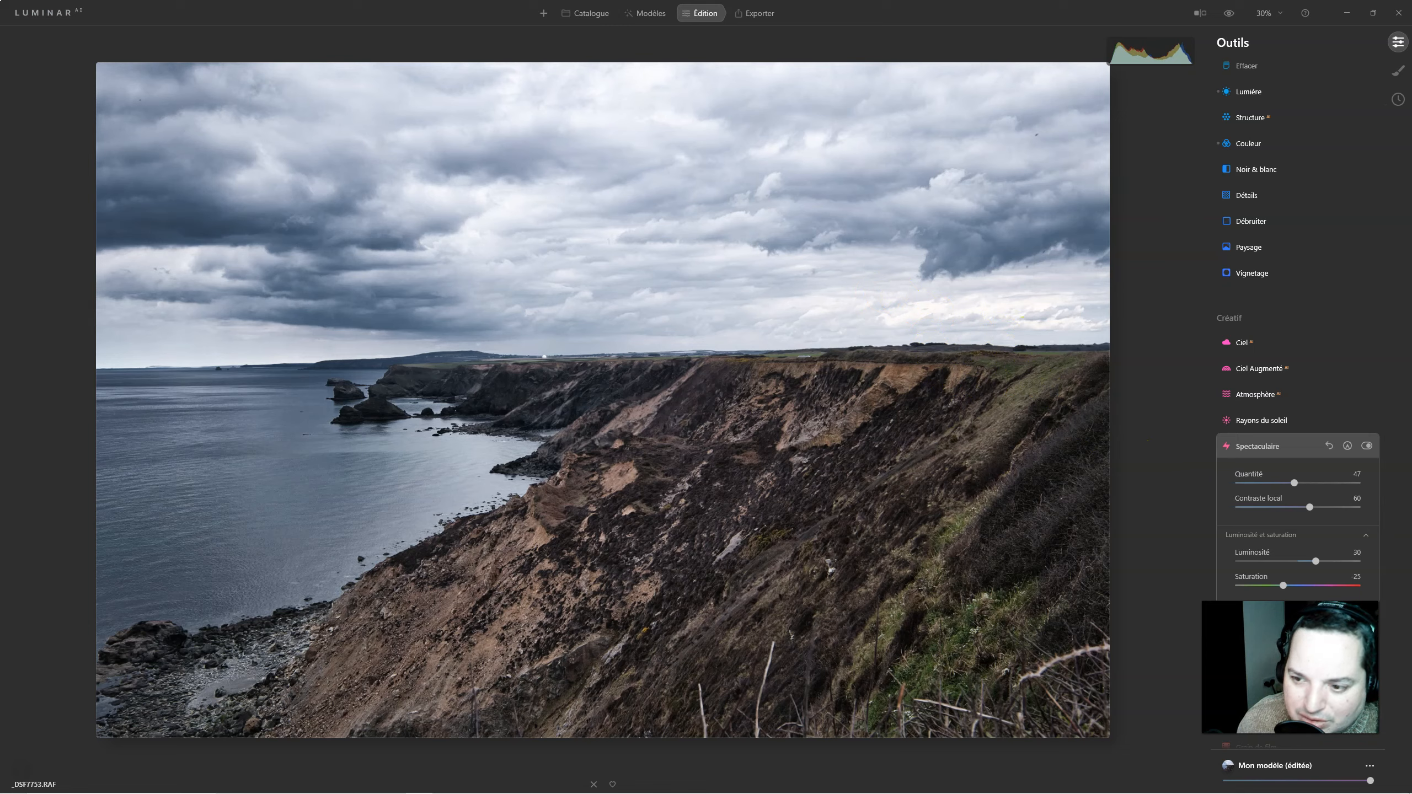
click(1366, 446)
click(1366, 447)
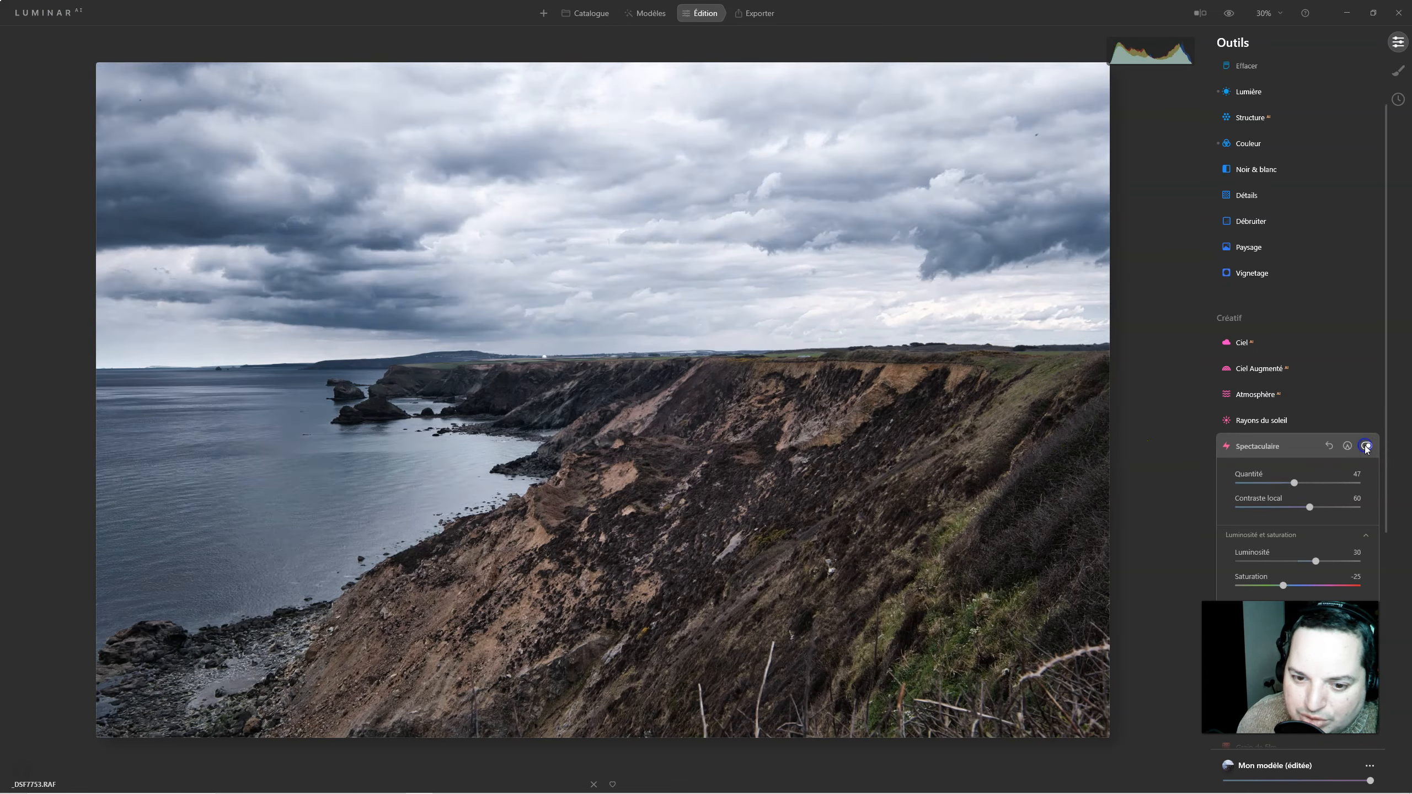
click(1365, 447)
click(1366, 447)
drag(1324, 480, 1273, 483)
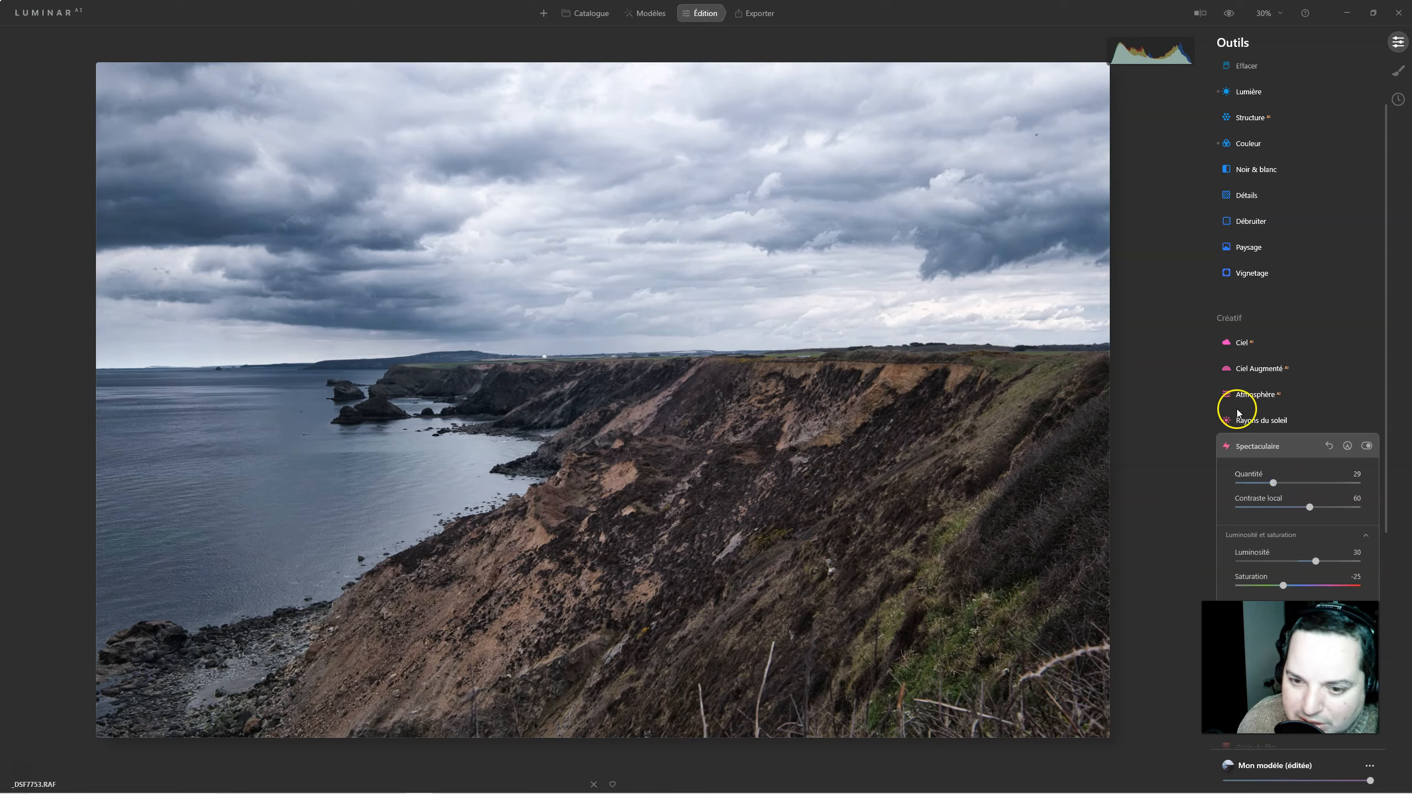
Strengthen the photo's texture with Structure AI at a Quantité of 35
click(1251, 118)
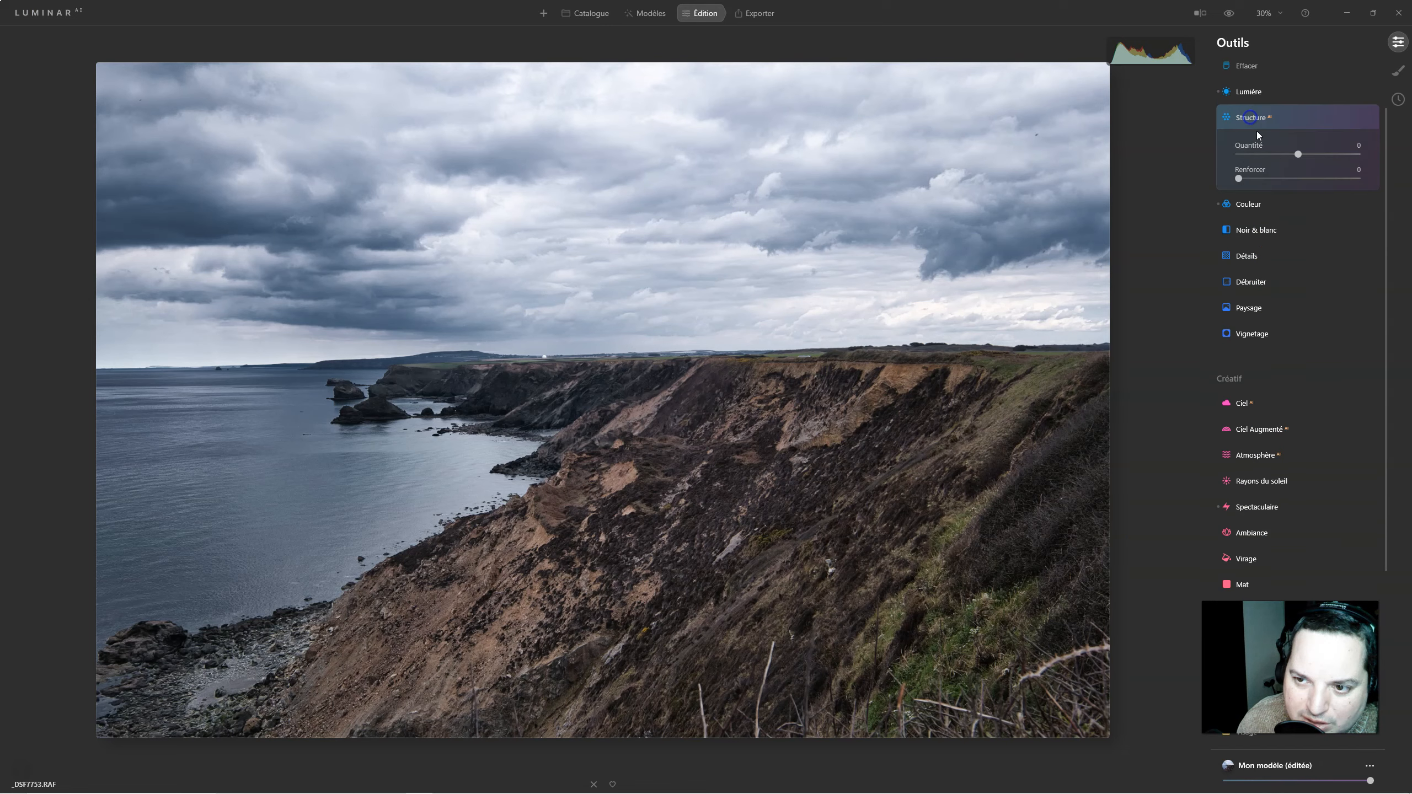
drag(1300, 154, 1321, 154)
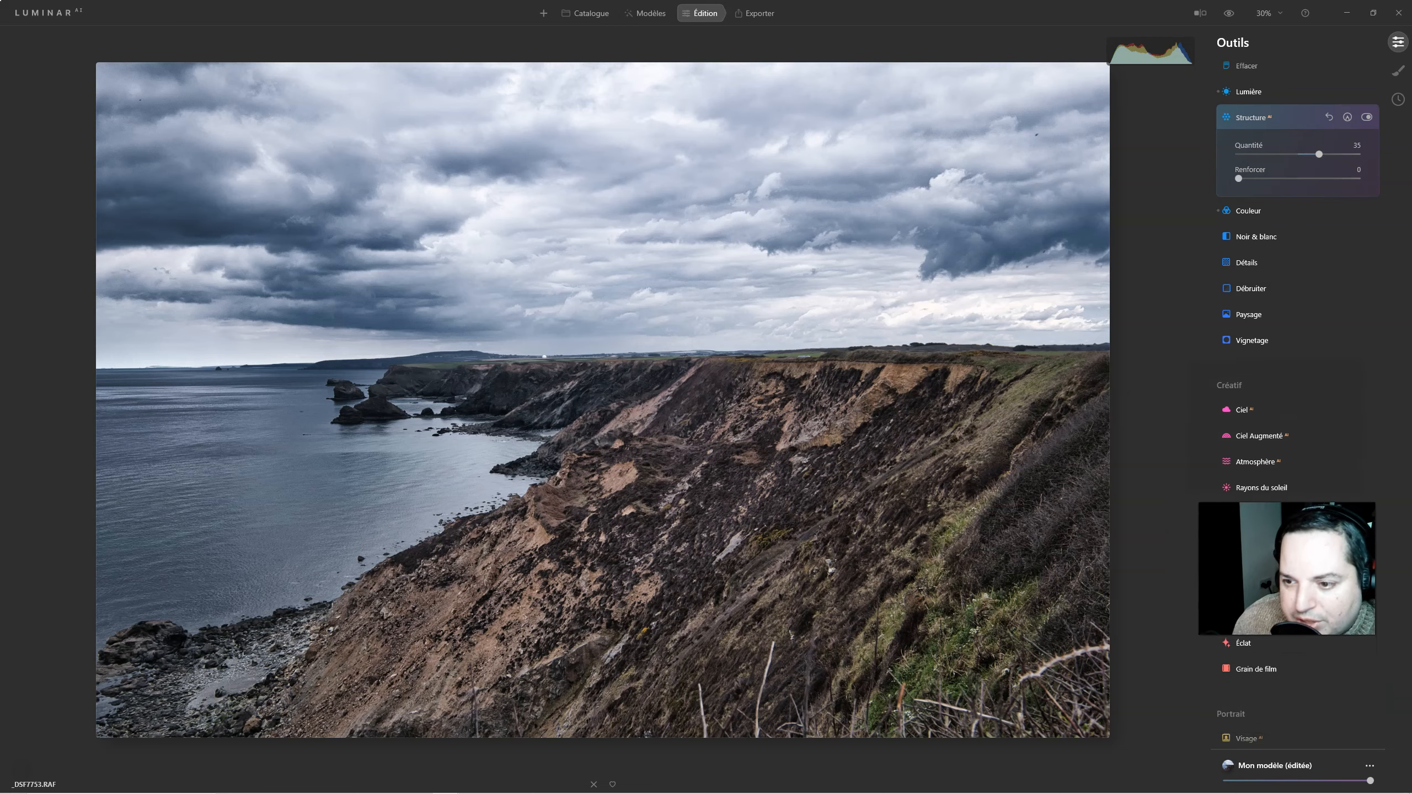
In Supercontraste, set the shadow contrast to 41 and the shadow balance to 20
scroll(1262, 695, down, 5)
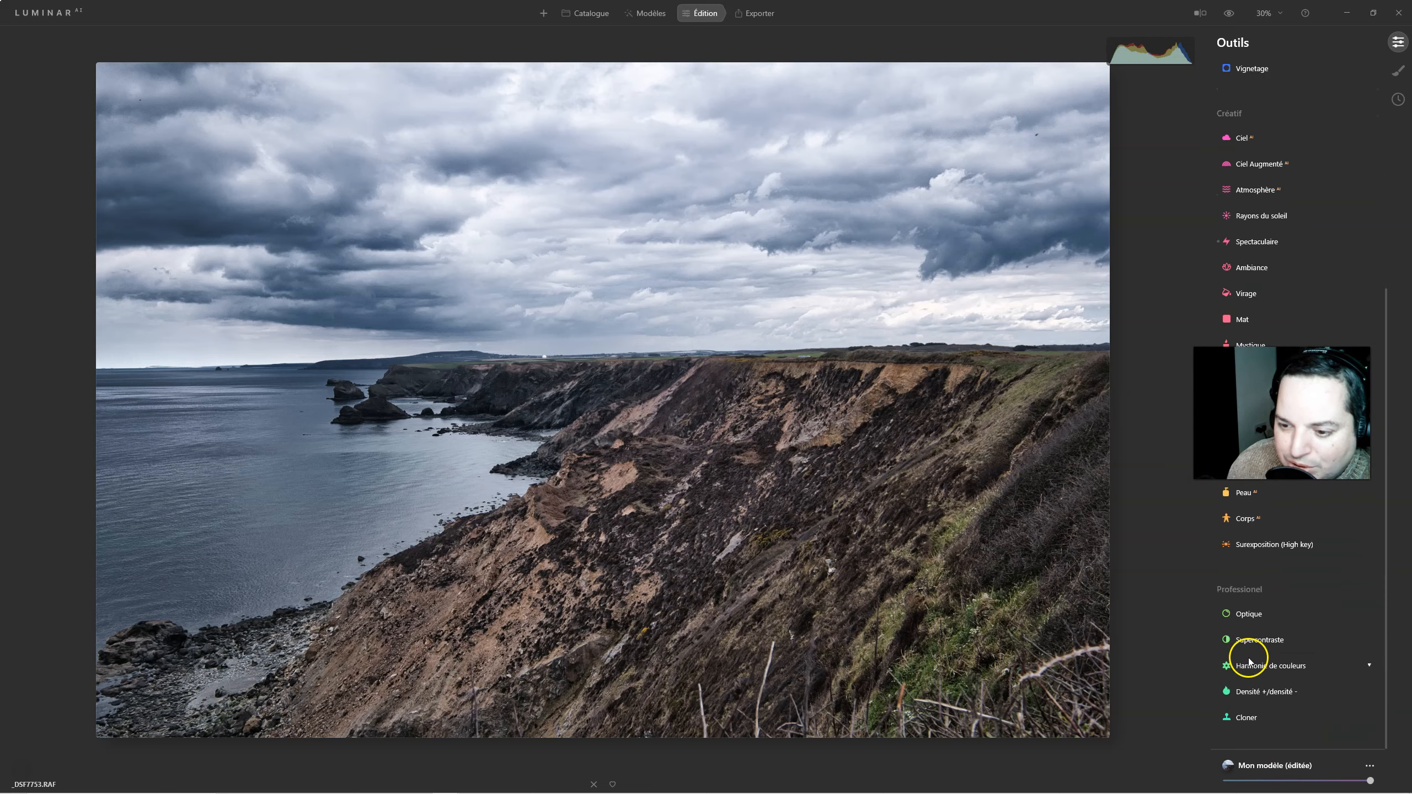
click(1260, 641)
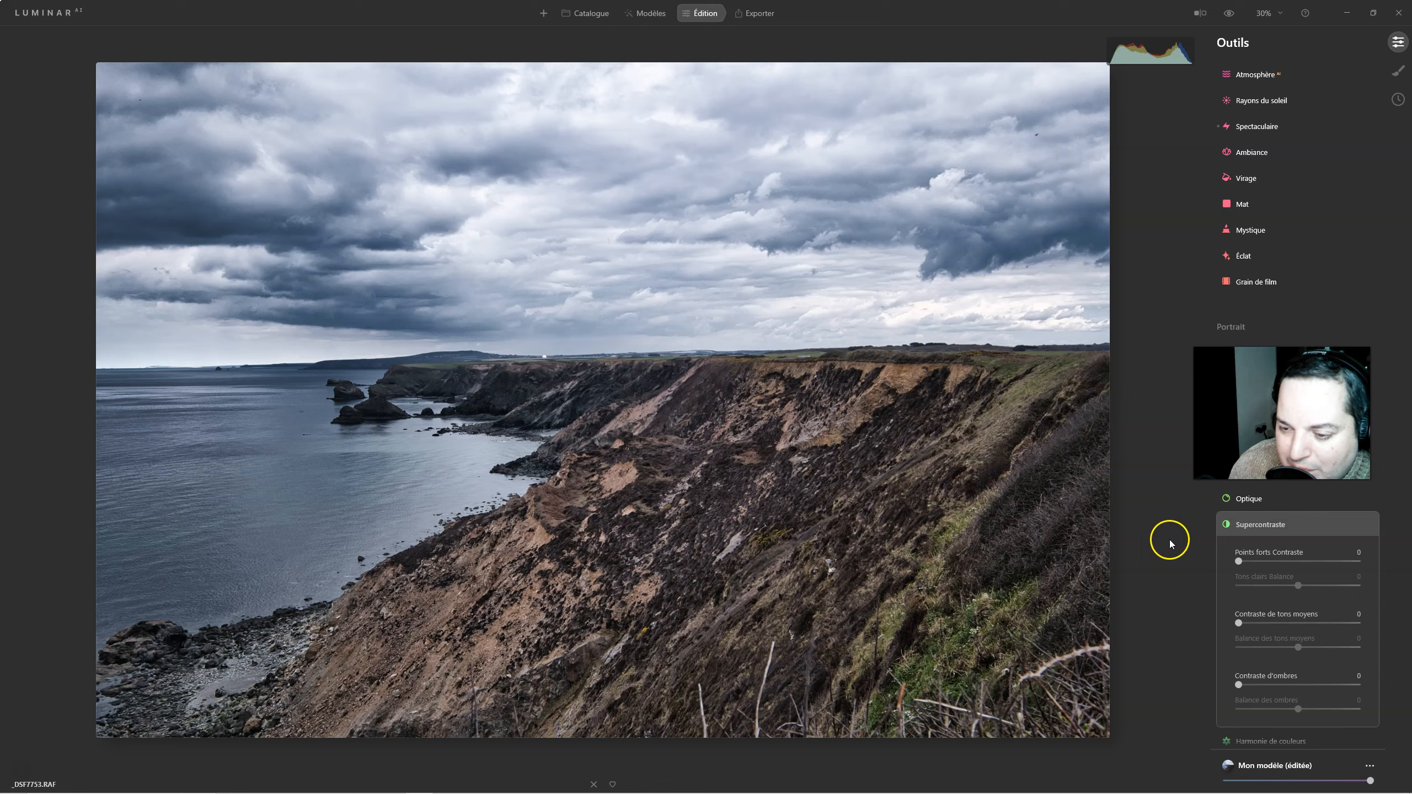
drag(1246, 687, 1288, 686)
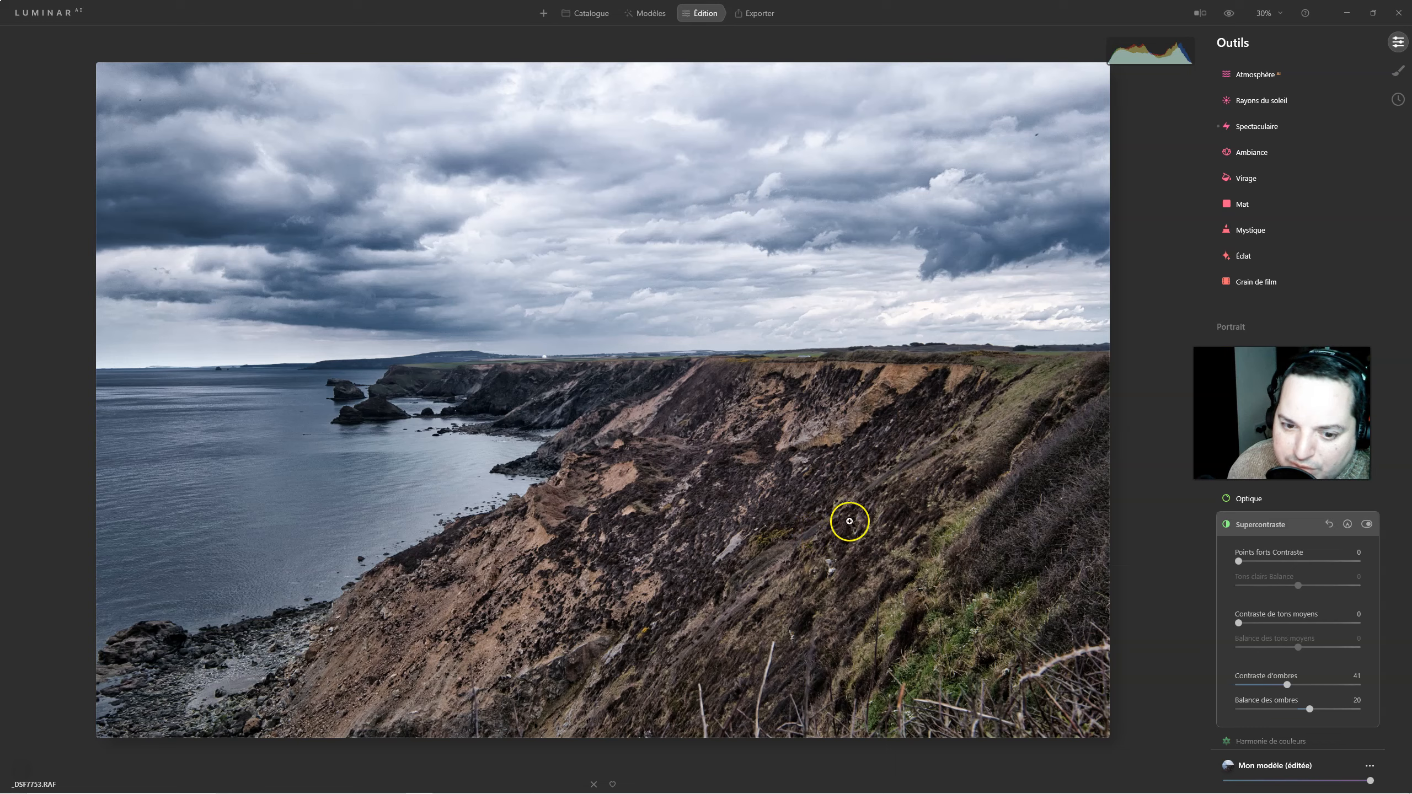
Set the Supercontraste midtone contrast to 41 and the midtone balance to 29
drag(1237, 622, 1286, 624)
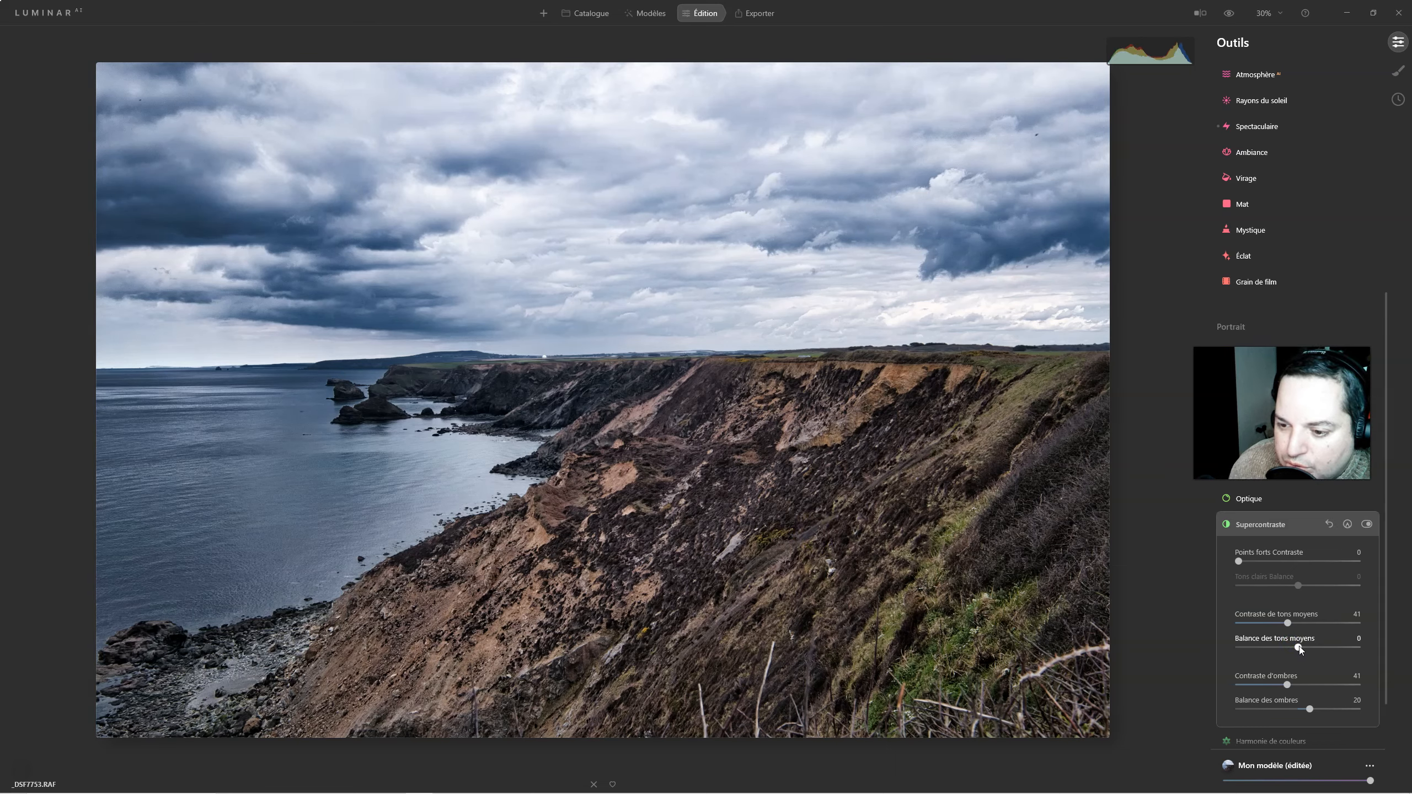
click(1295, 648)
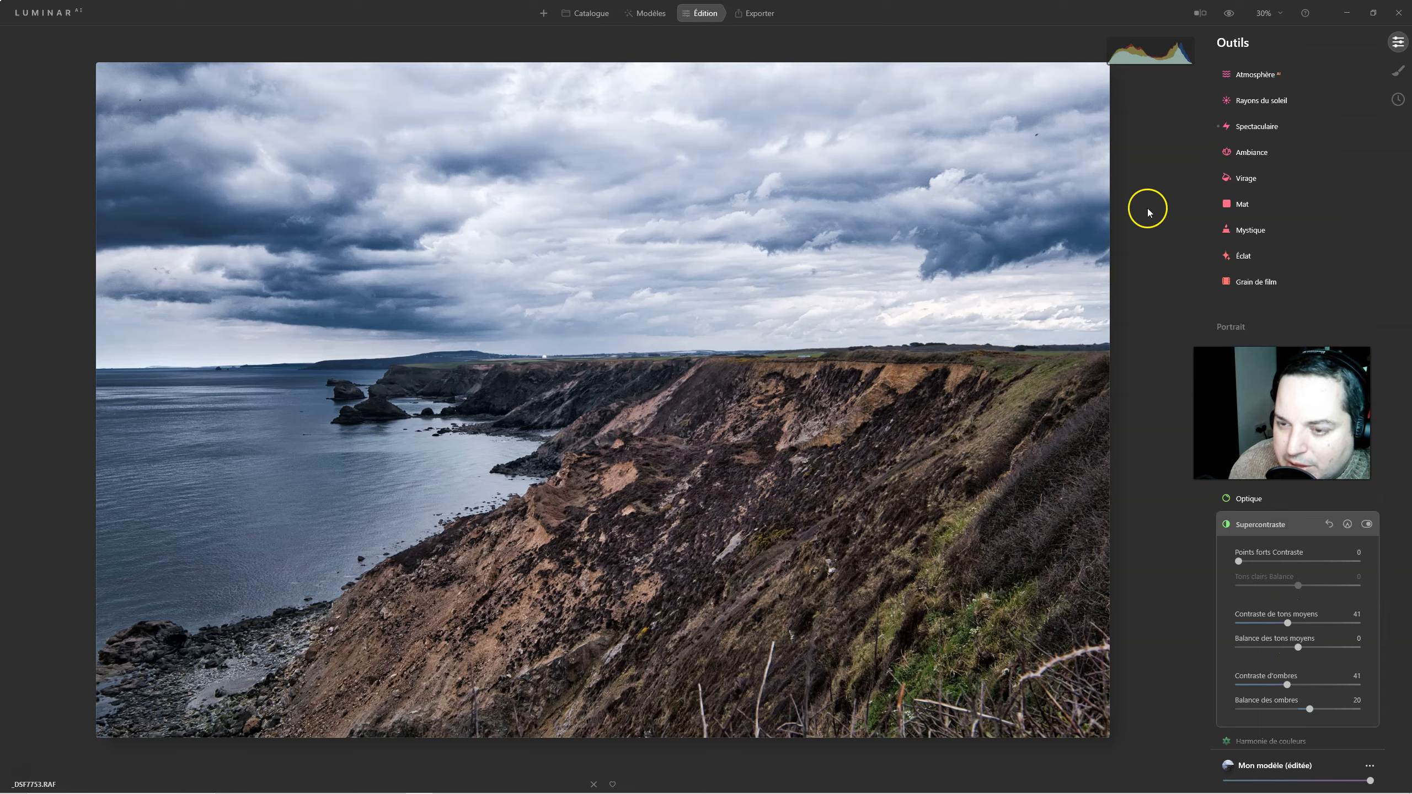
drag(1296, 652, 1314, 651)
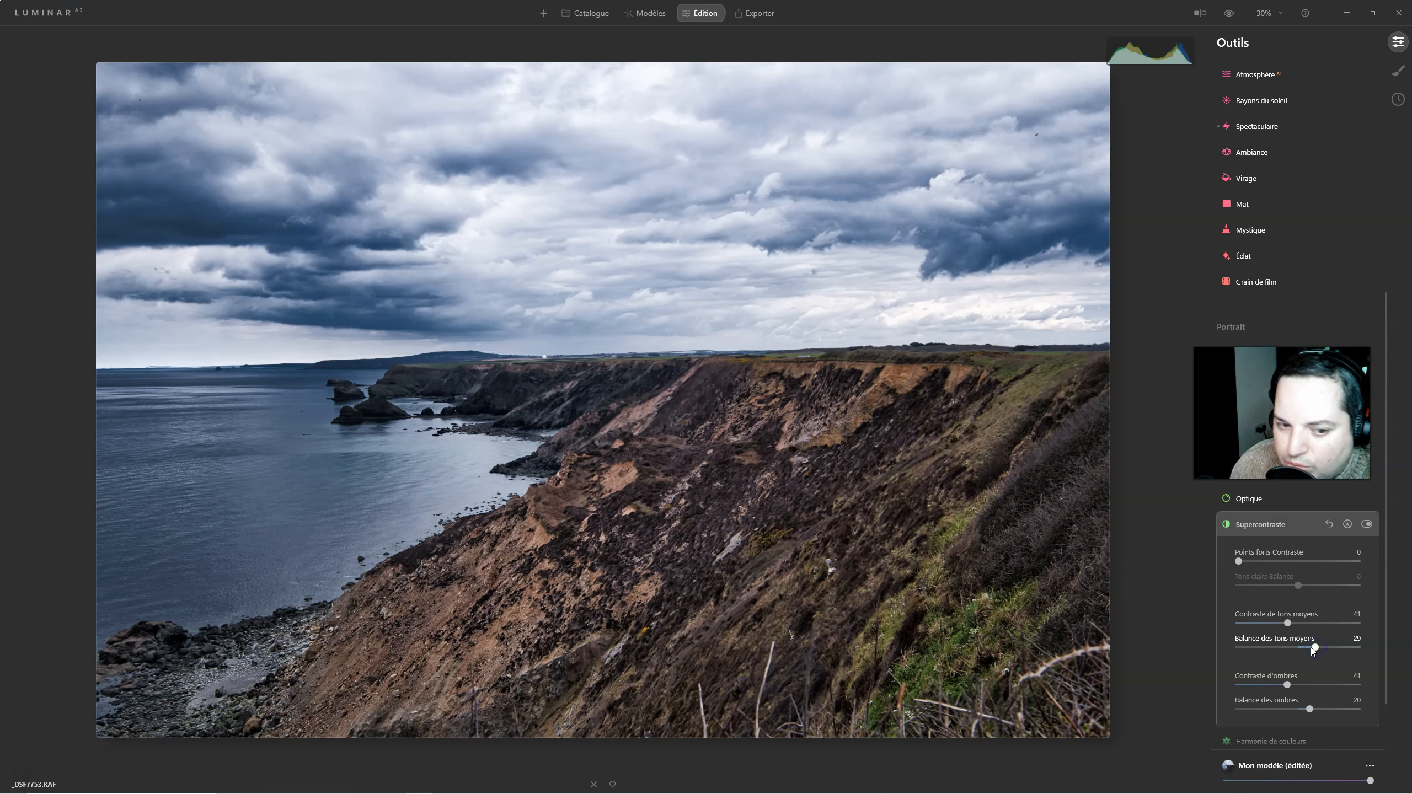
Set the Supercontraste highlight contrast to 47 and the highlight balance to -1
drag(1239, 561, 1299, 581)
click(1297, 585)
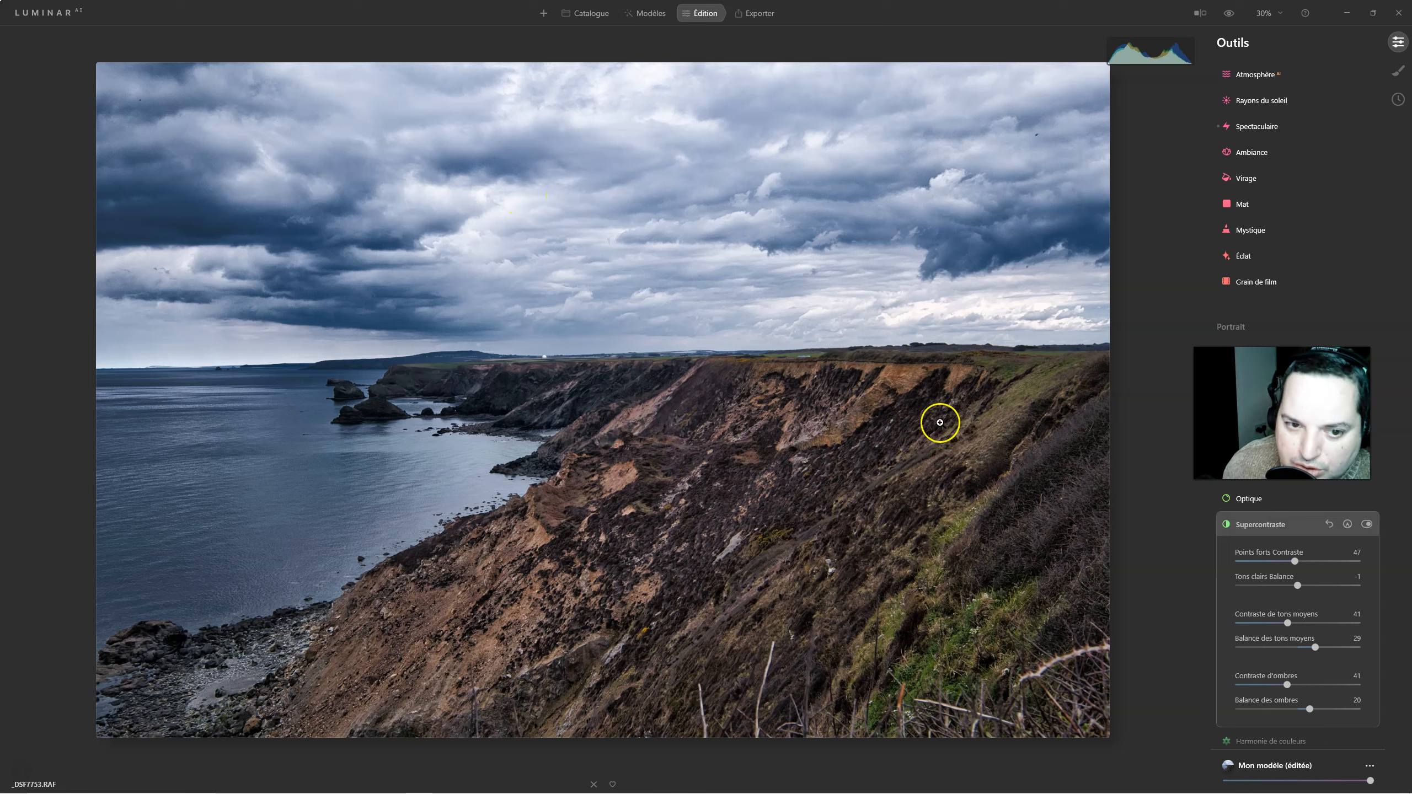
click(1263, 526)
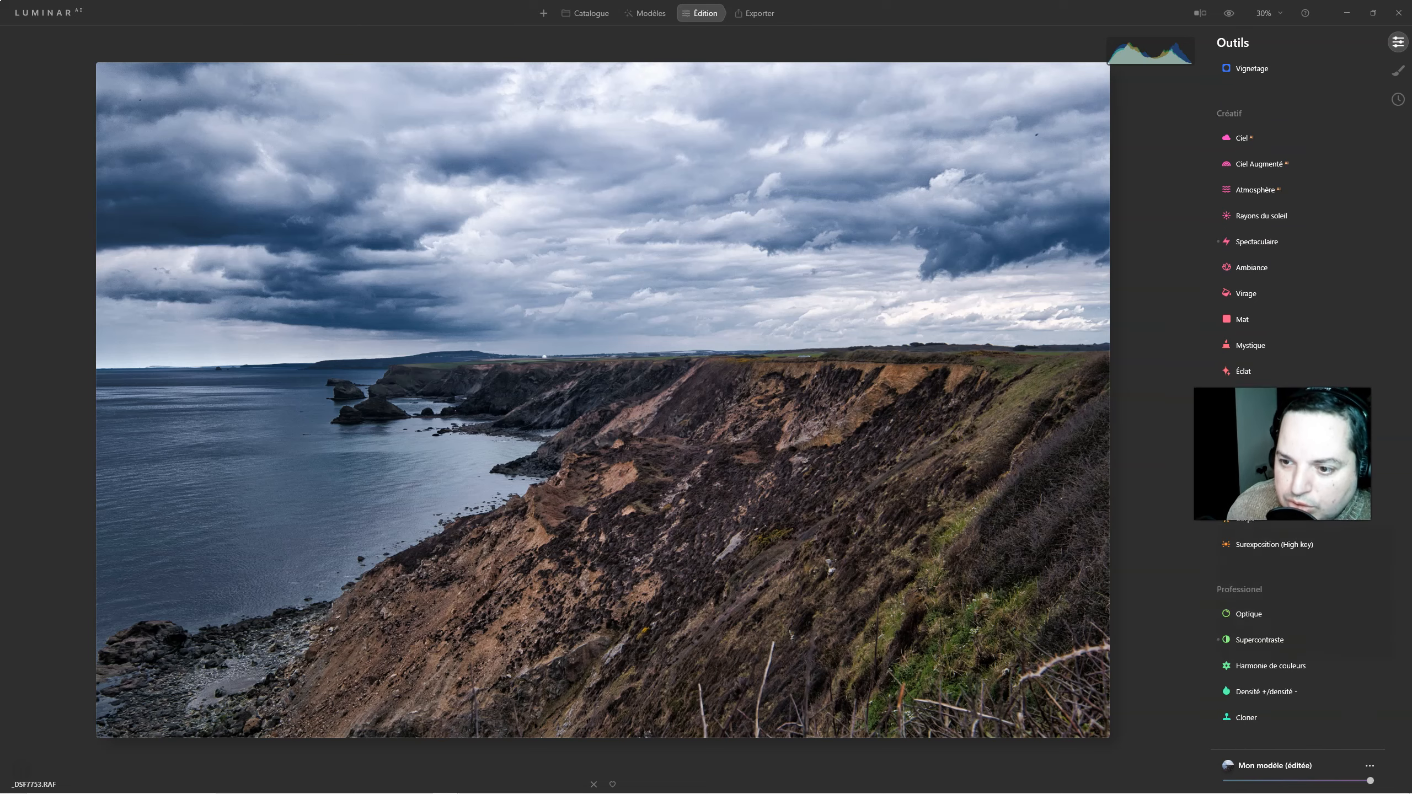
Desaturate the oranges in the Couleur HSL adjustments by lowering Orange saturation to about -66
scroll(1255, 195, up, 1)
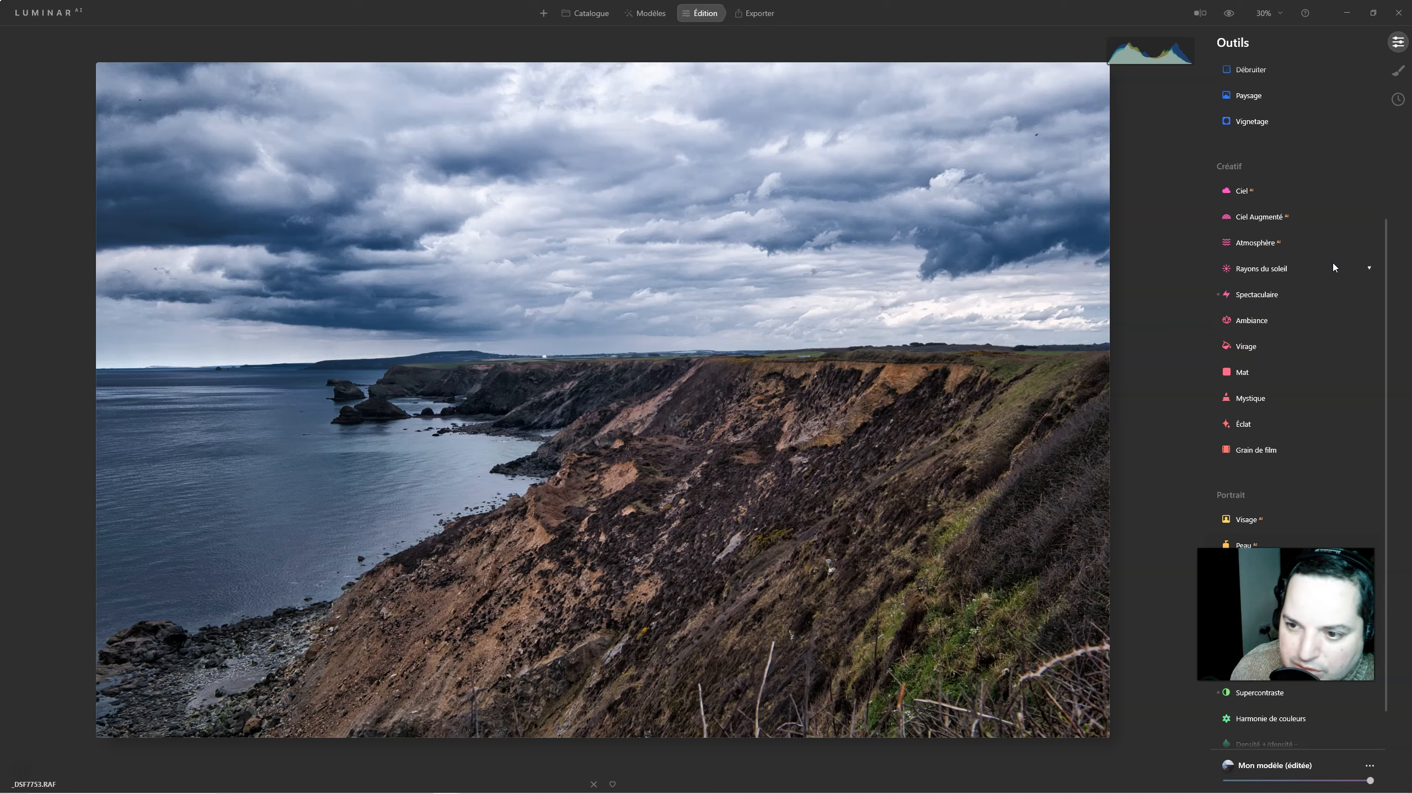
scroll(1245, 233, up, 4)
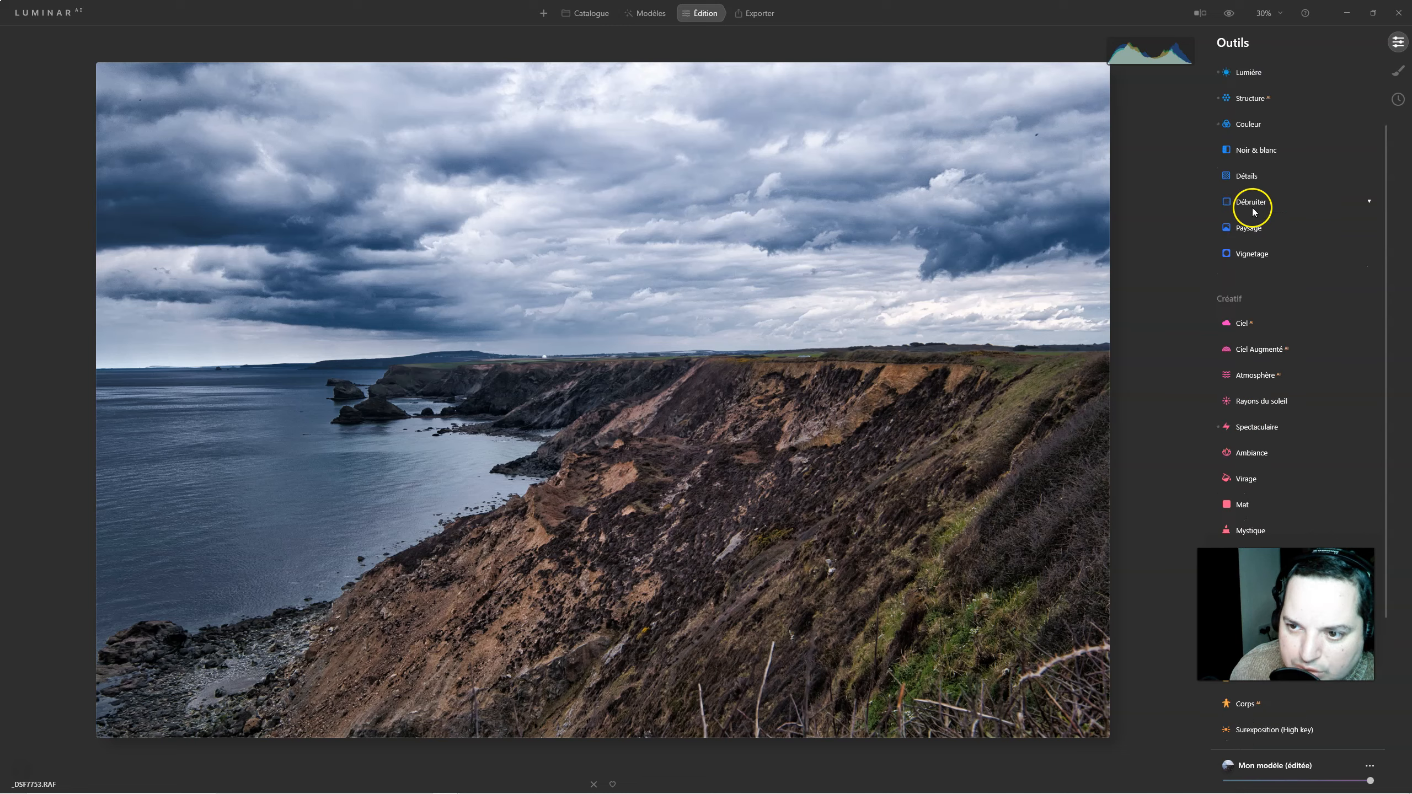
click(1245, 223)
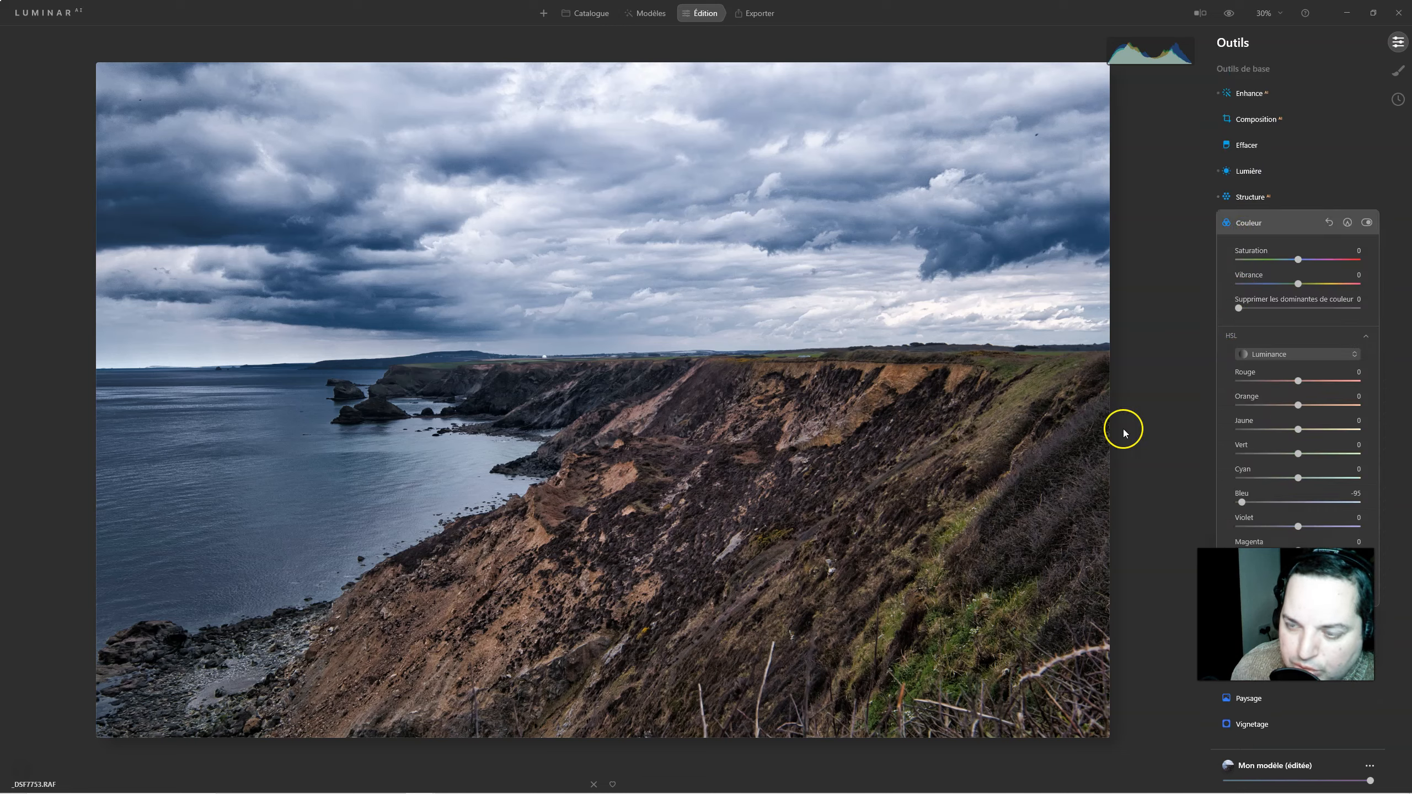
mouse_move(1299, 407)
mouse_down()
mouse_move(1267, 408)
mouse_move(1283, 409)
mouse_up()
click(1299, 353)
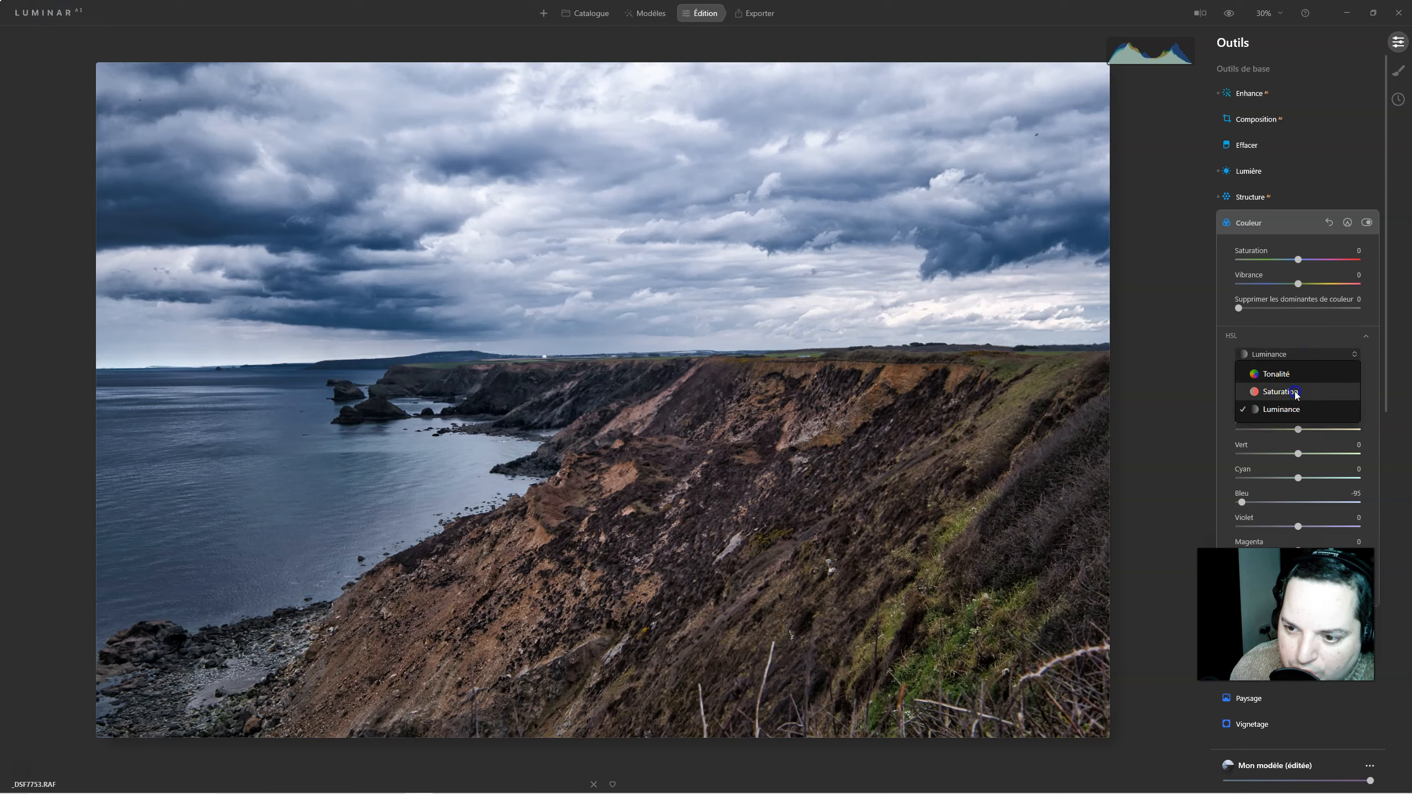
click(1295, 391)
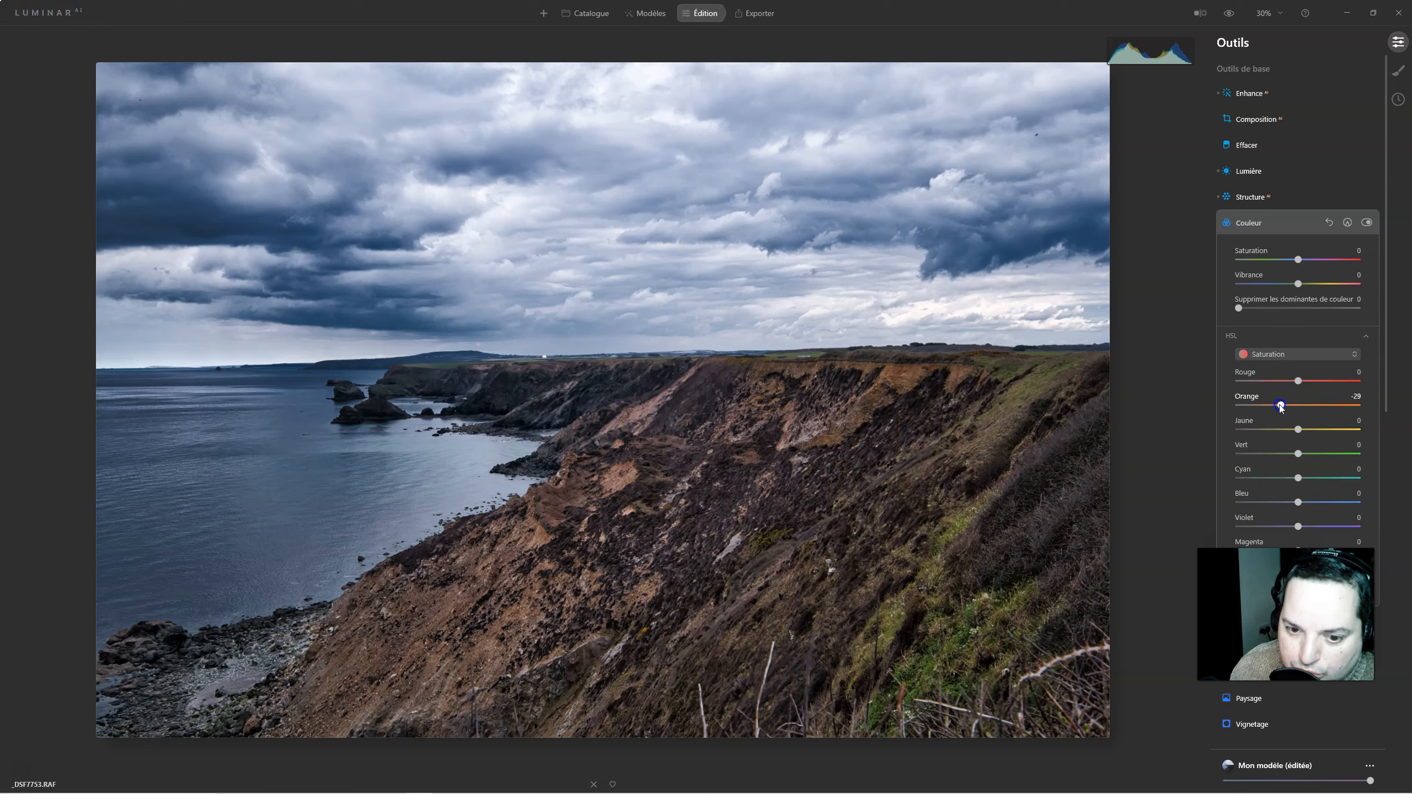
drag(1283, 410, 1271, 407)
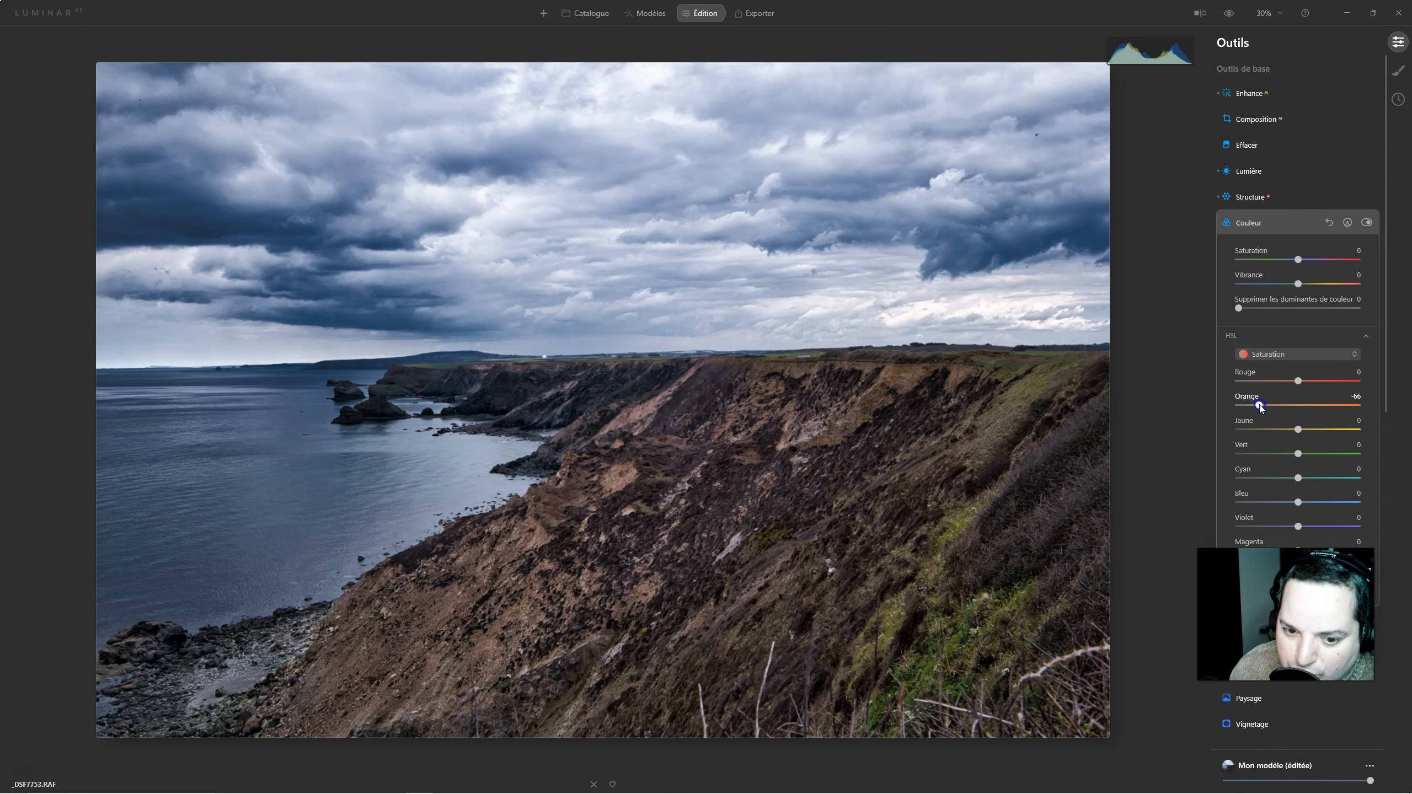
In the Couleur HSL adjustments, lower the saturation of Rouge to -43, Bleu to -40 and Vert to -77
drag(1298, 380, 1284, 382)
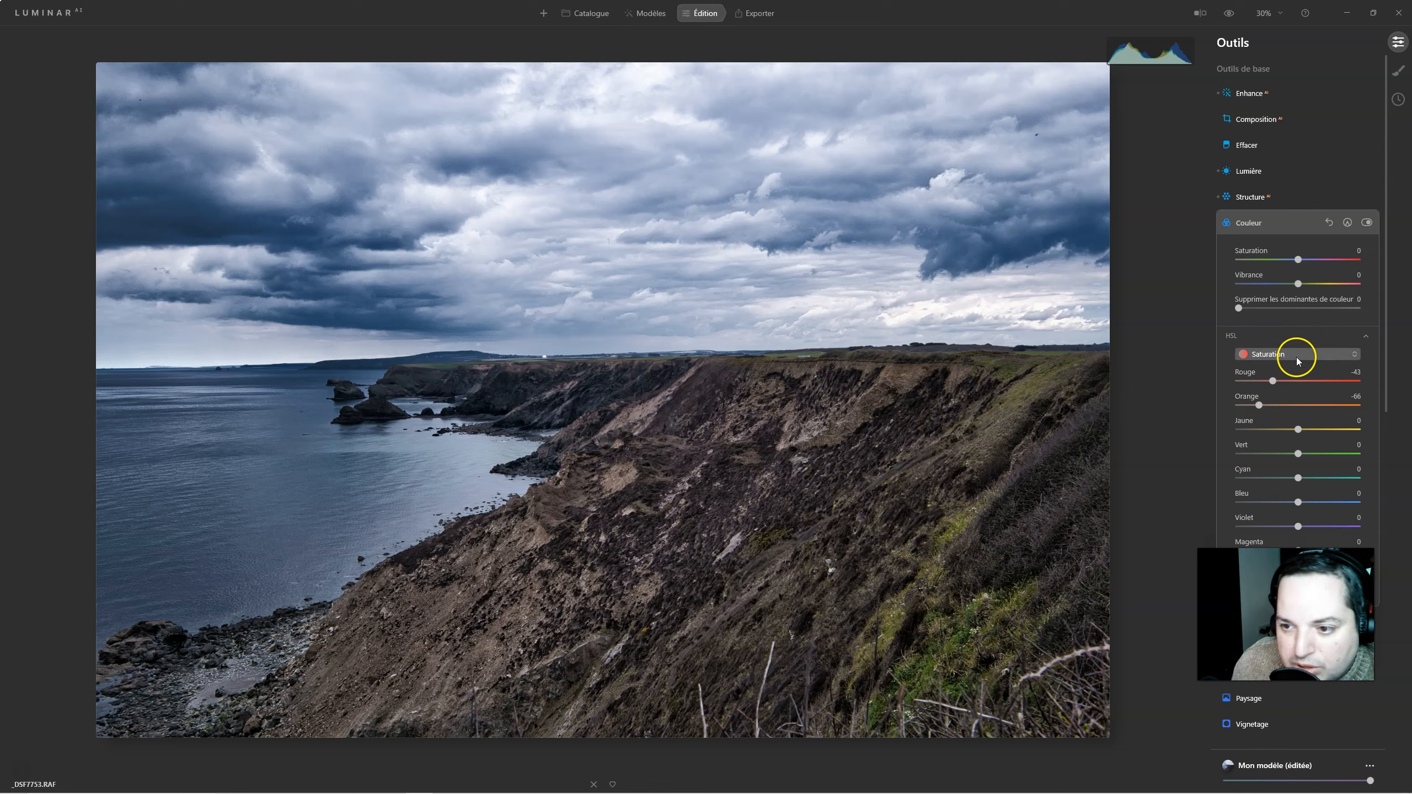
click(1297, 357)
click(1283, 408)
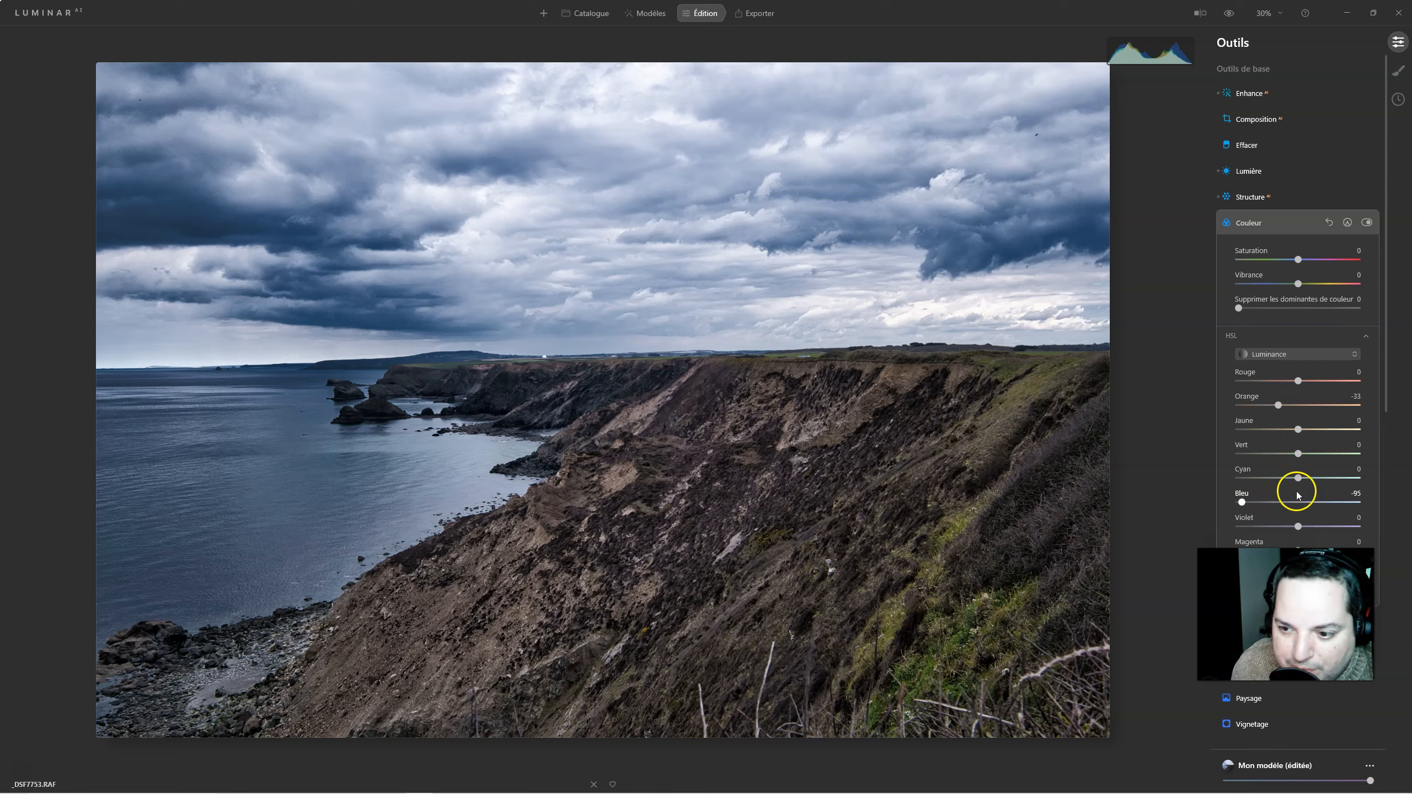
click(1312, 352)
click(1295, 385)
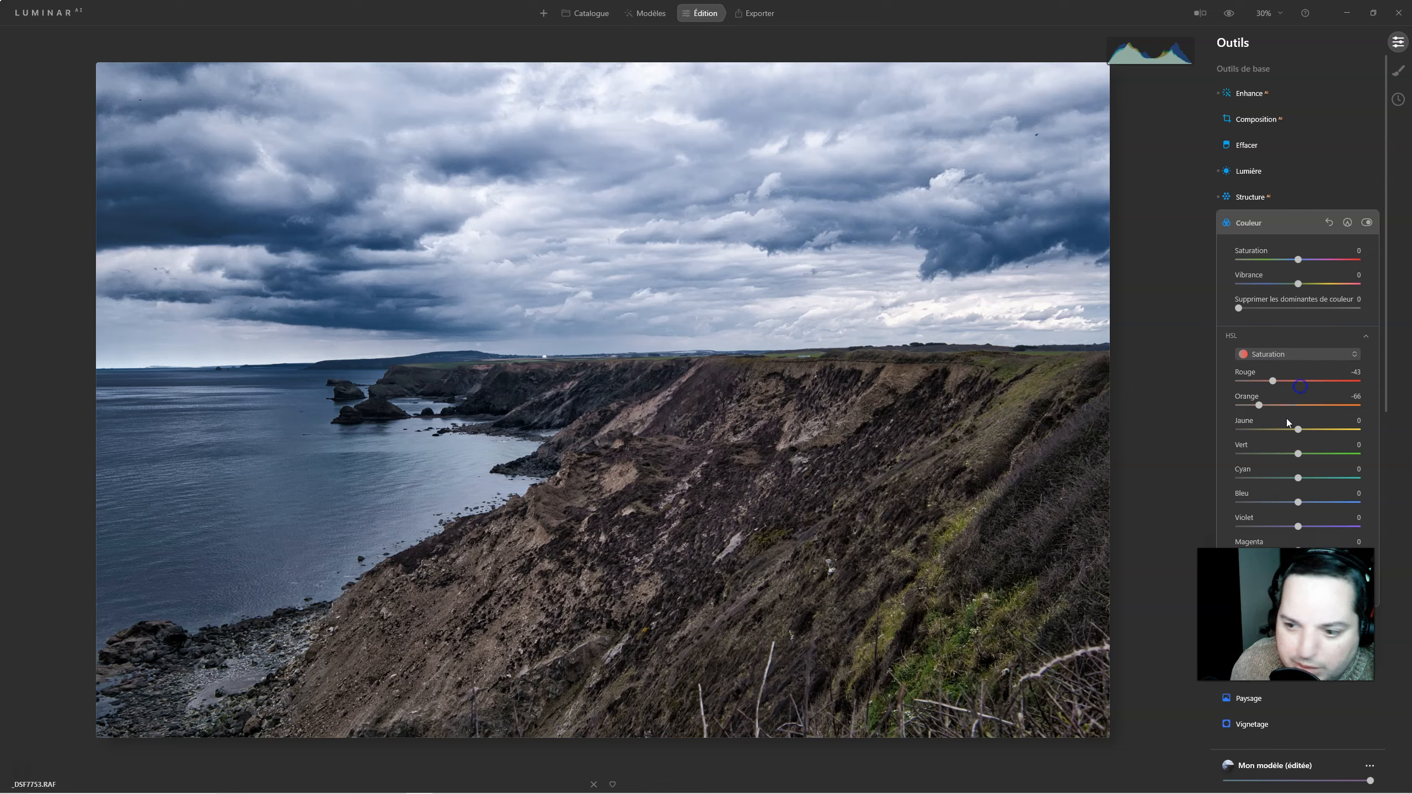
click(1276, 502)
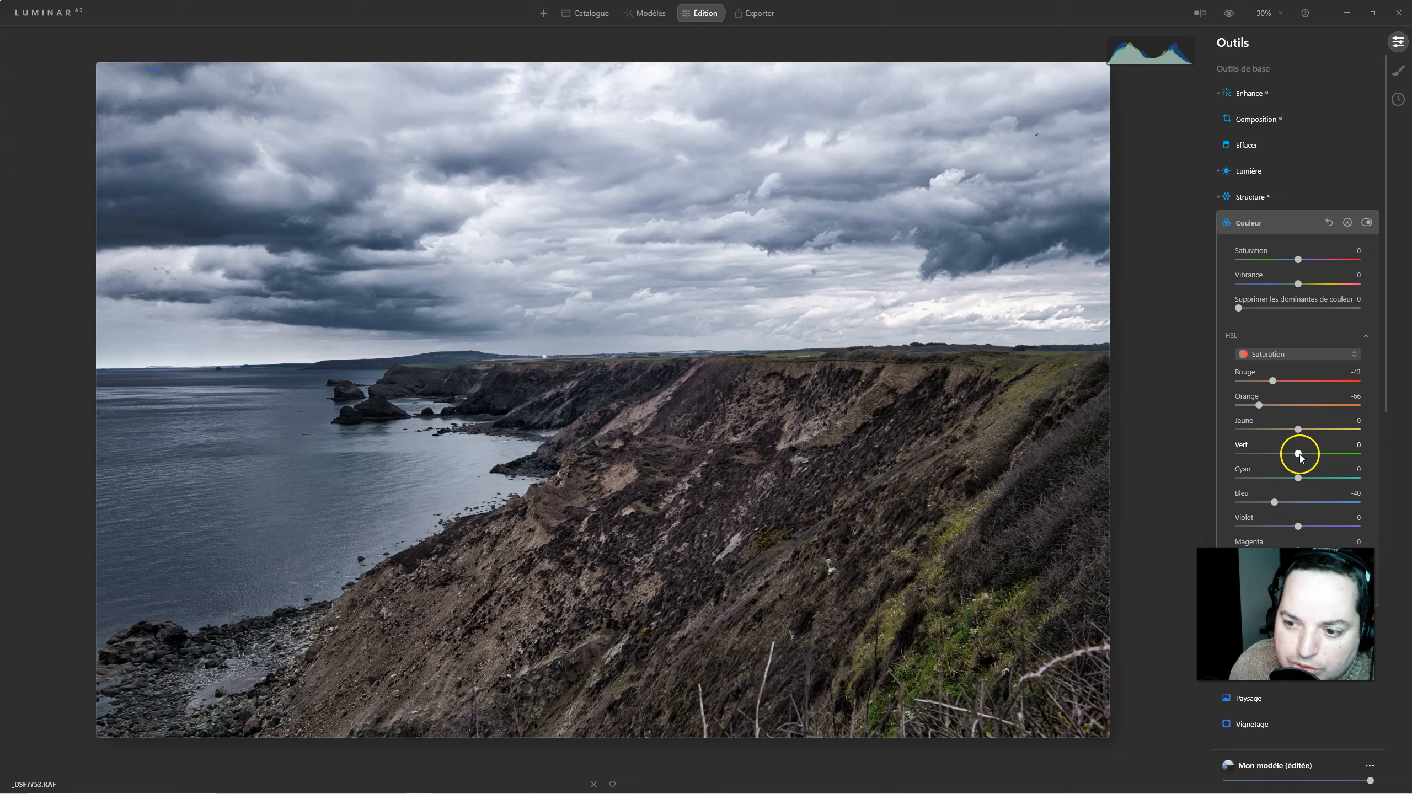
drag(1298, 454, 1252, 456)
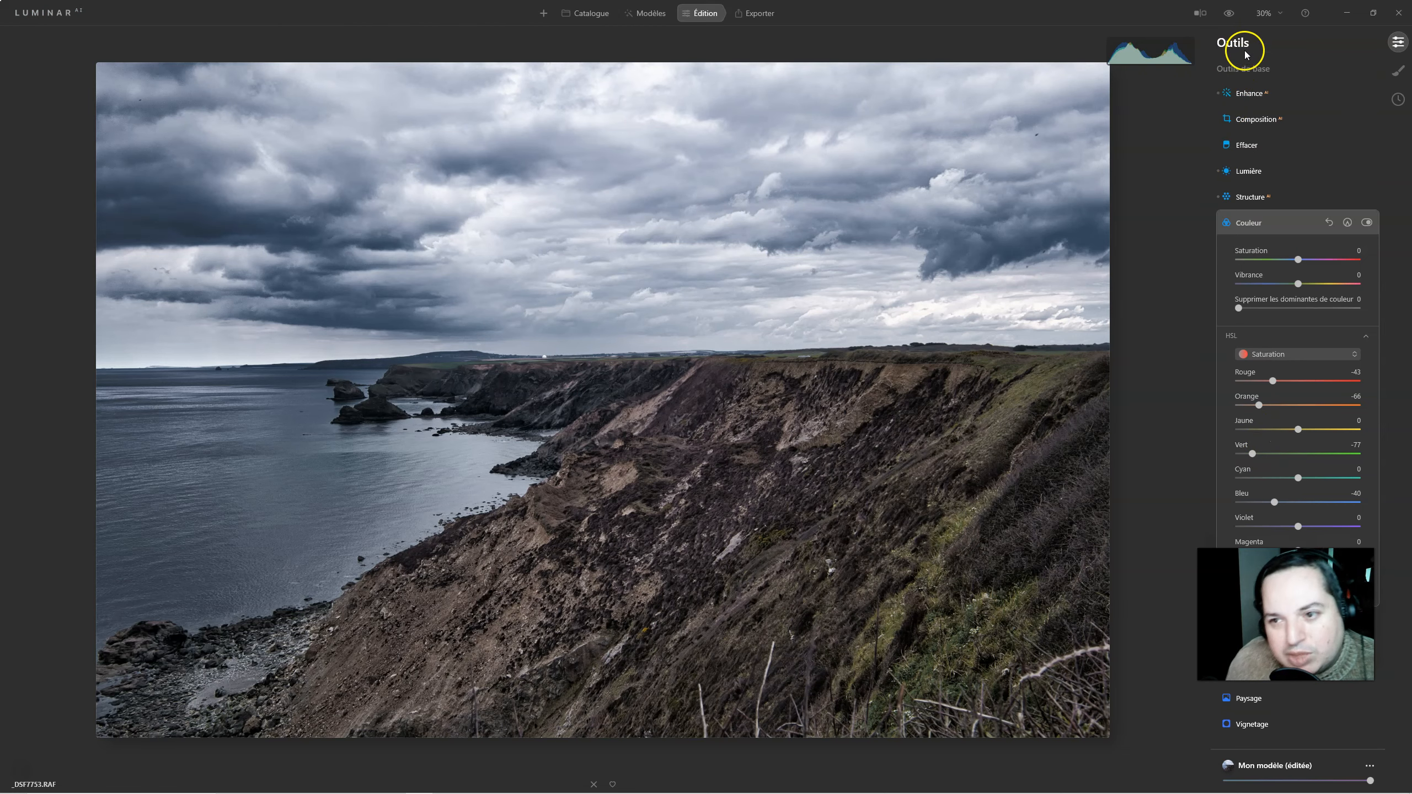
Compare the edited photo with the unedited original, and close the Couleur adjustments
click(1228, 13)
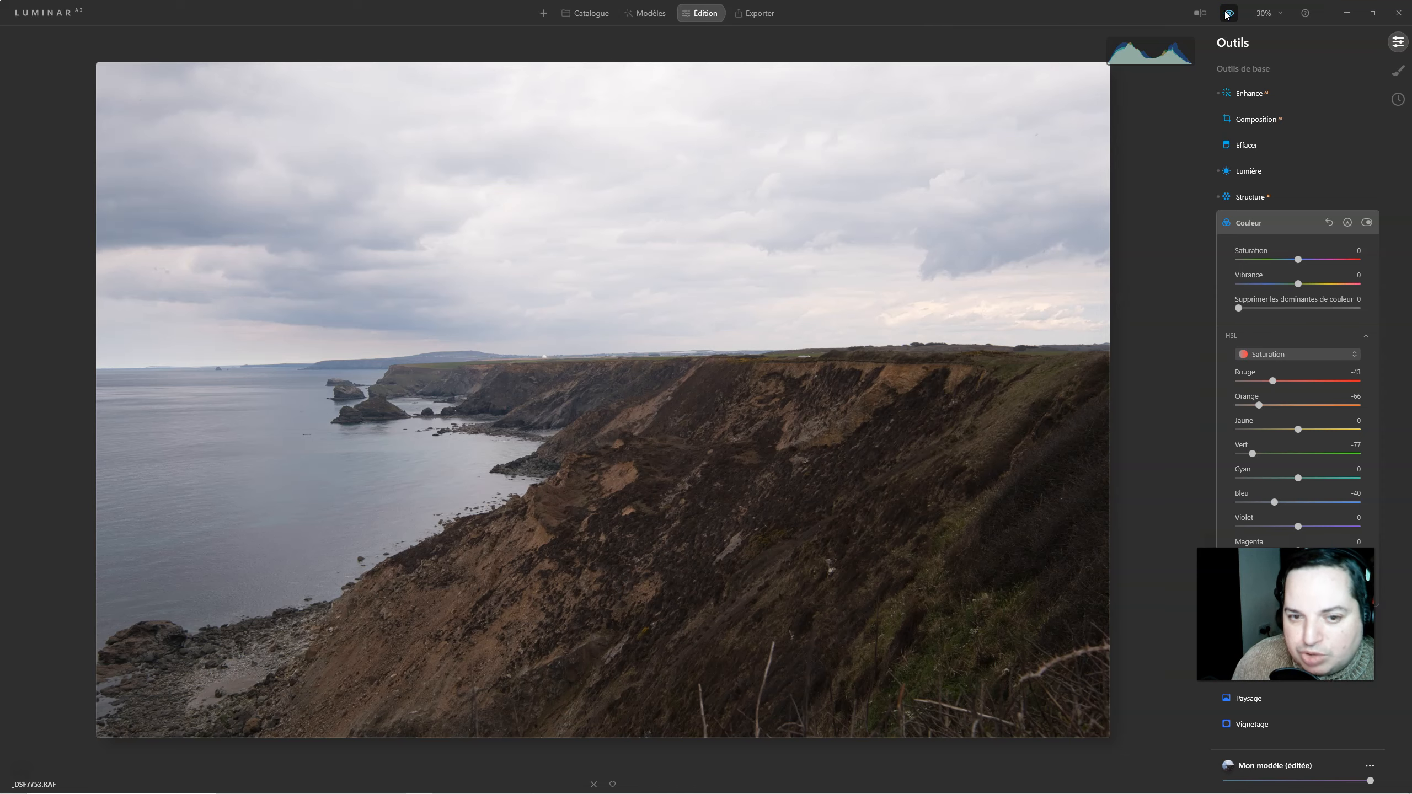
click(1227, 15)
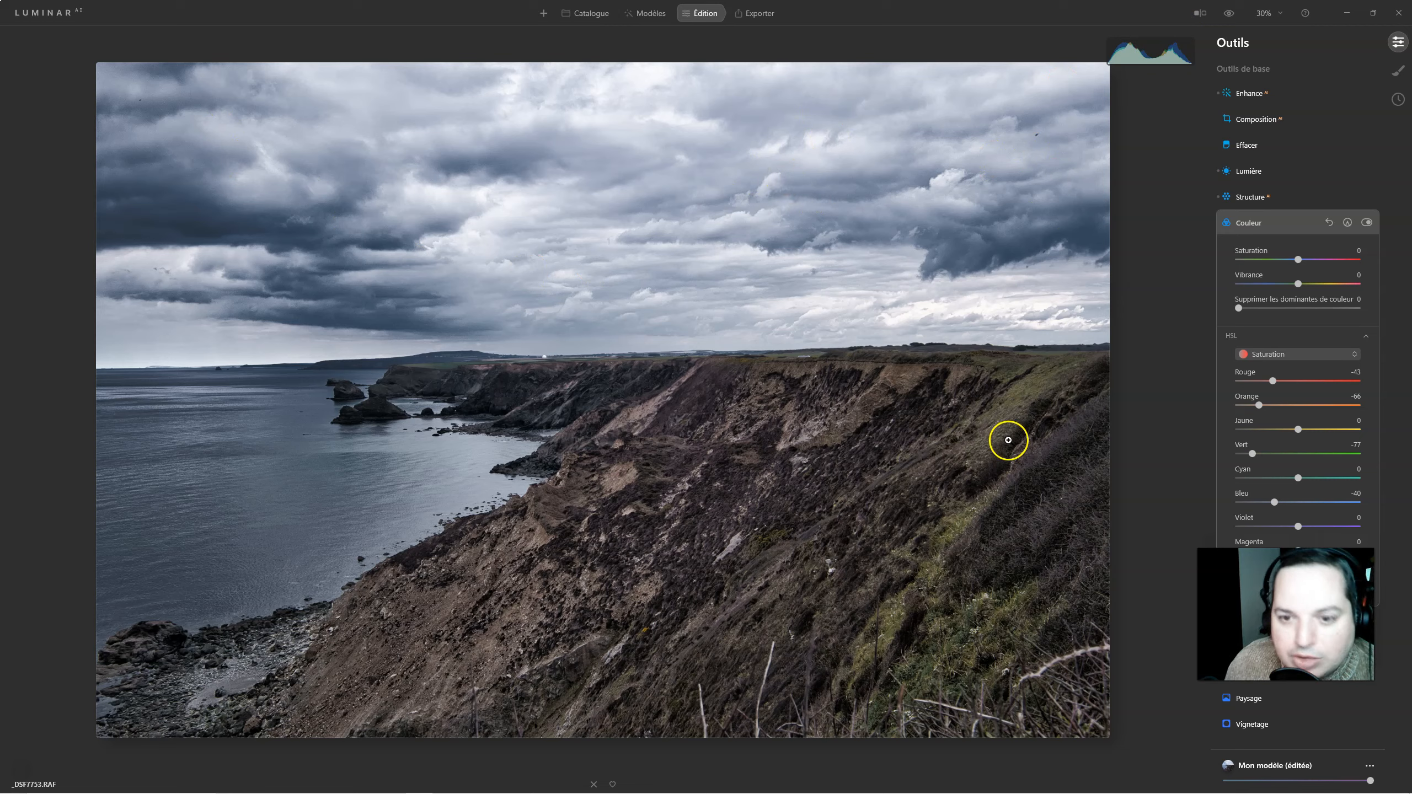
click(1260, 230)
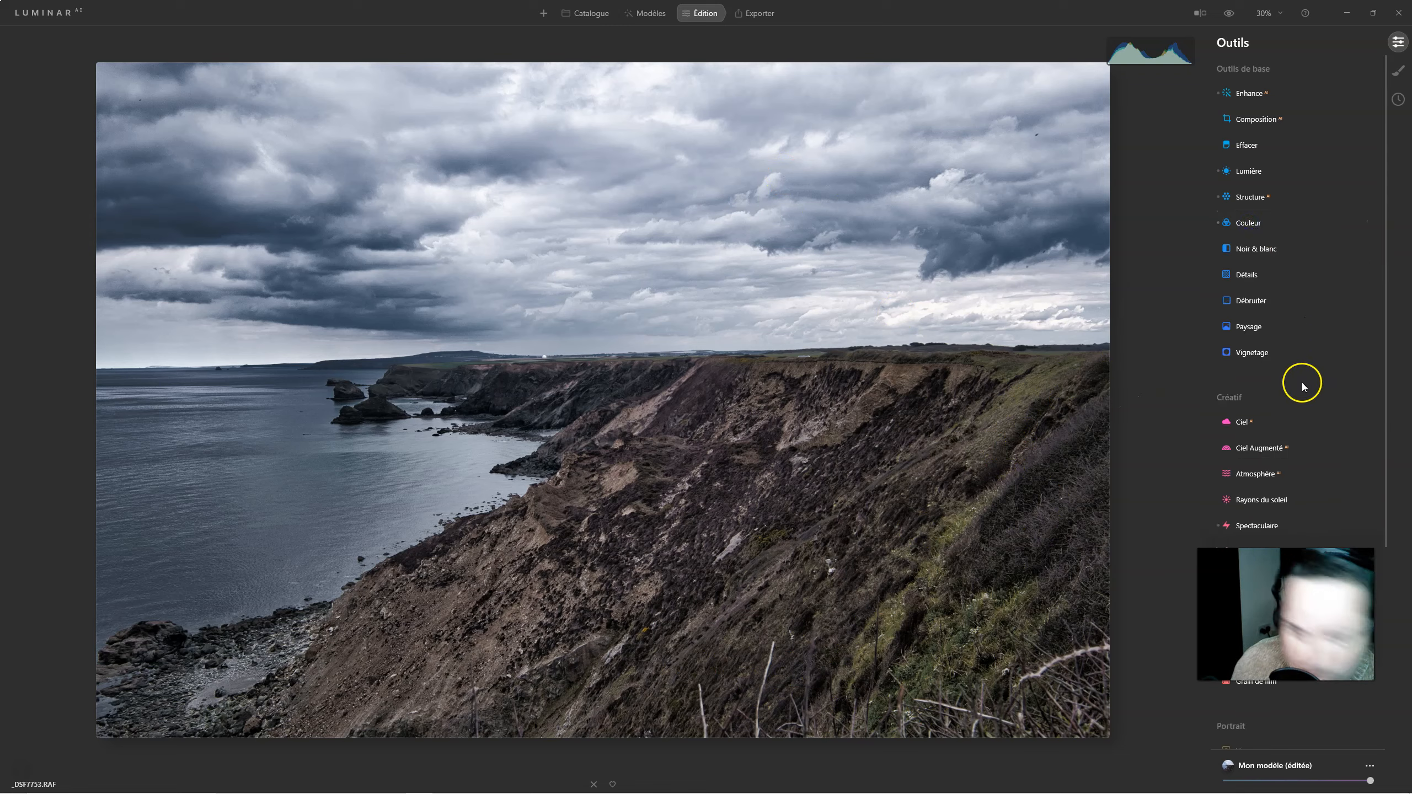
Apply the Mystique effect with a Quantité of 35, and compare the photo with and without it
scroll(1302, 382, down, 1)
scroll(1300, 383, down, 1)
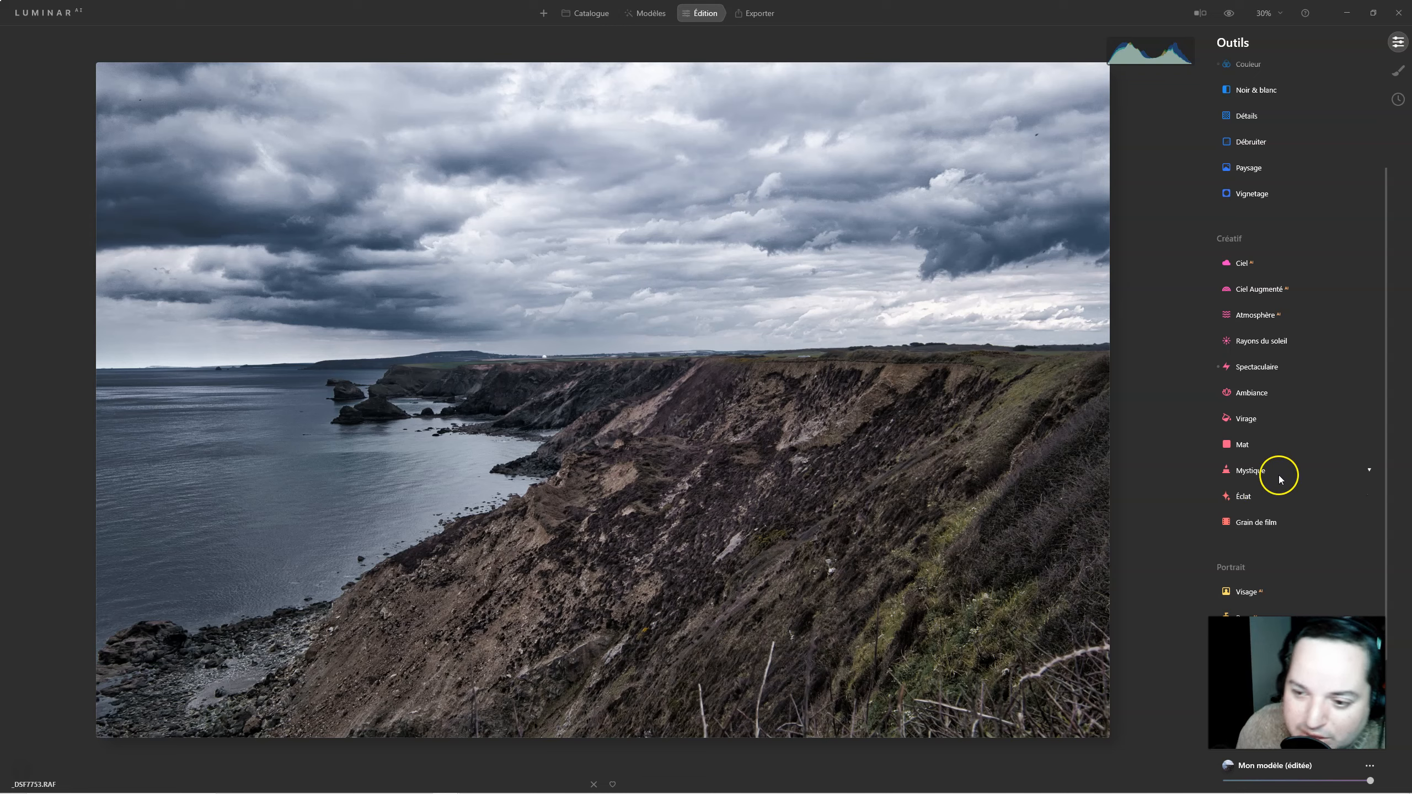
click(1239, 472)
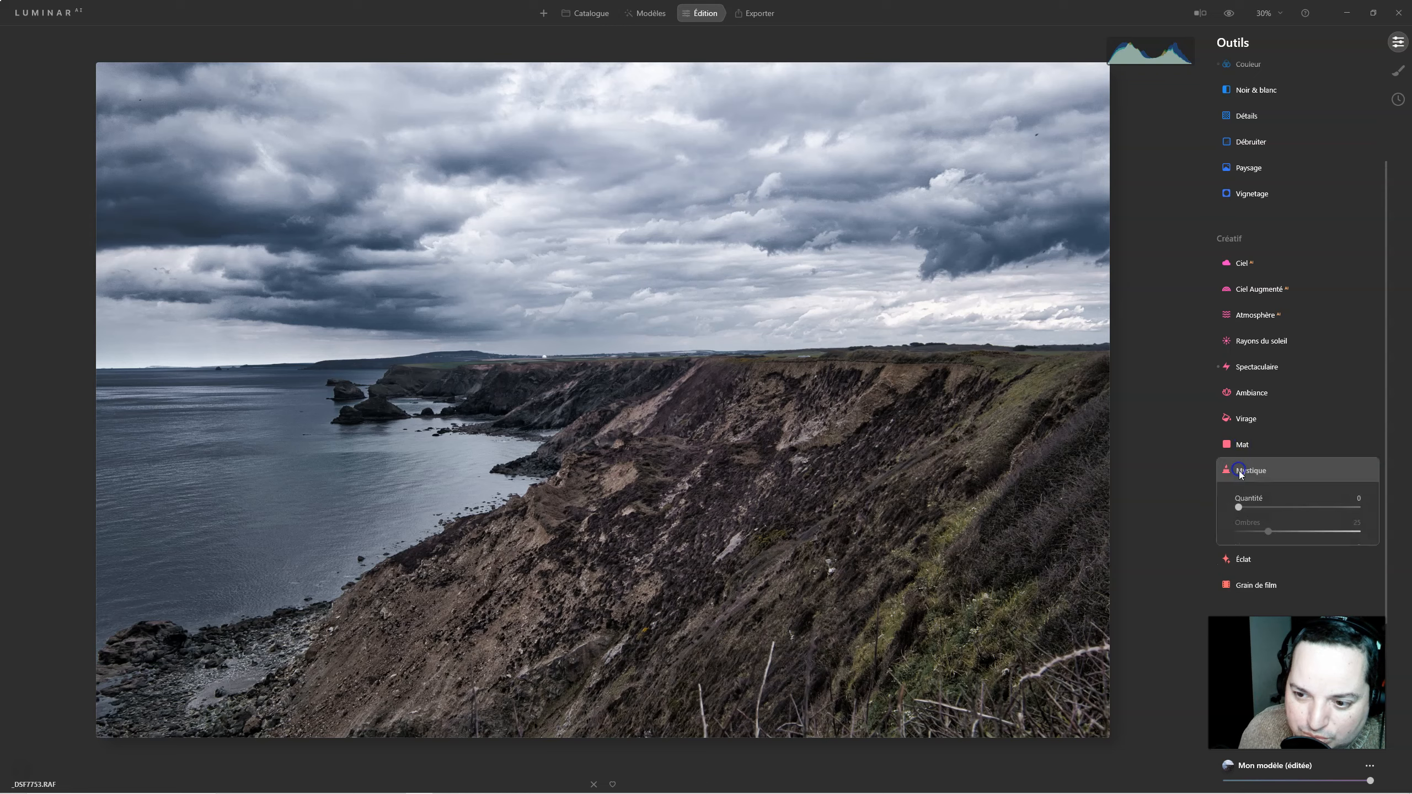
drag(1255, 507, 1280, 509)
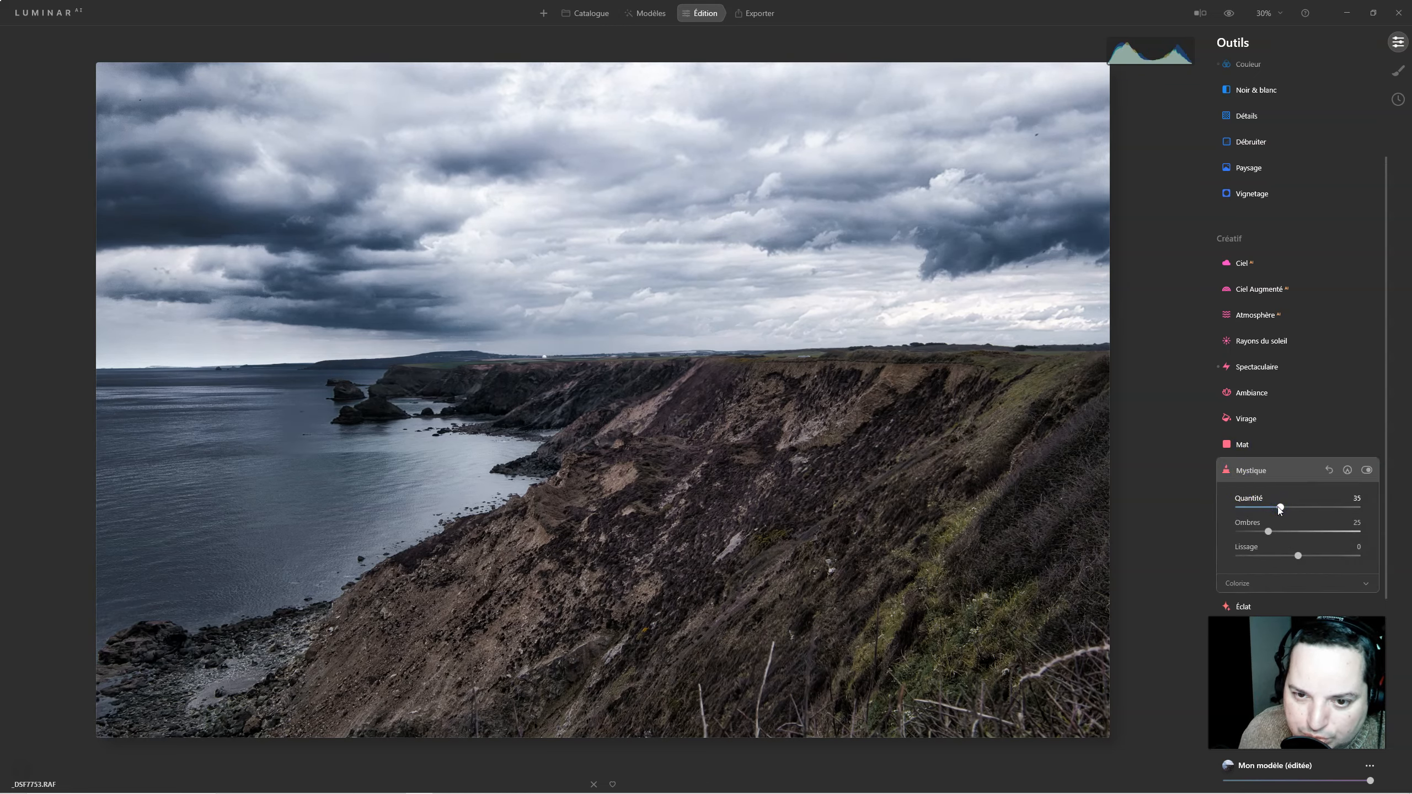
click(1366, 469)
click(1366, 470)
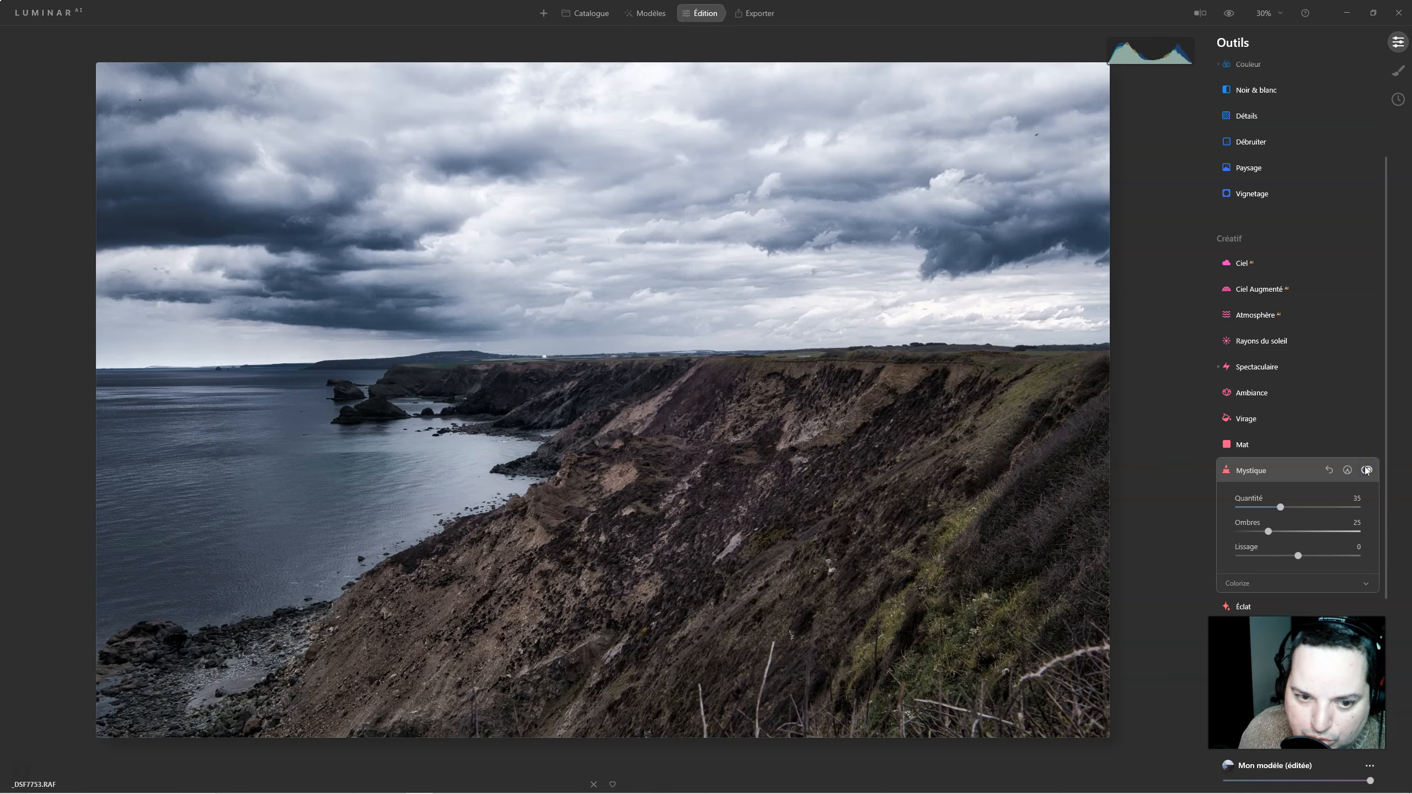
click(1366, 470)
click(1366, 470)
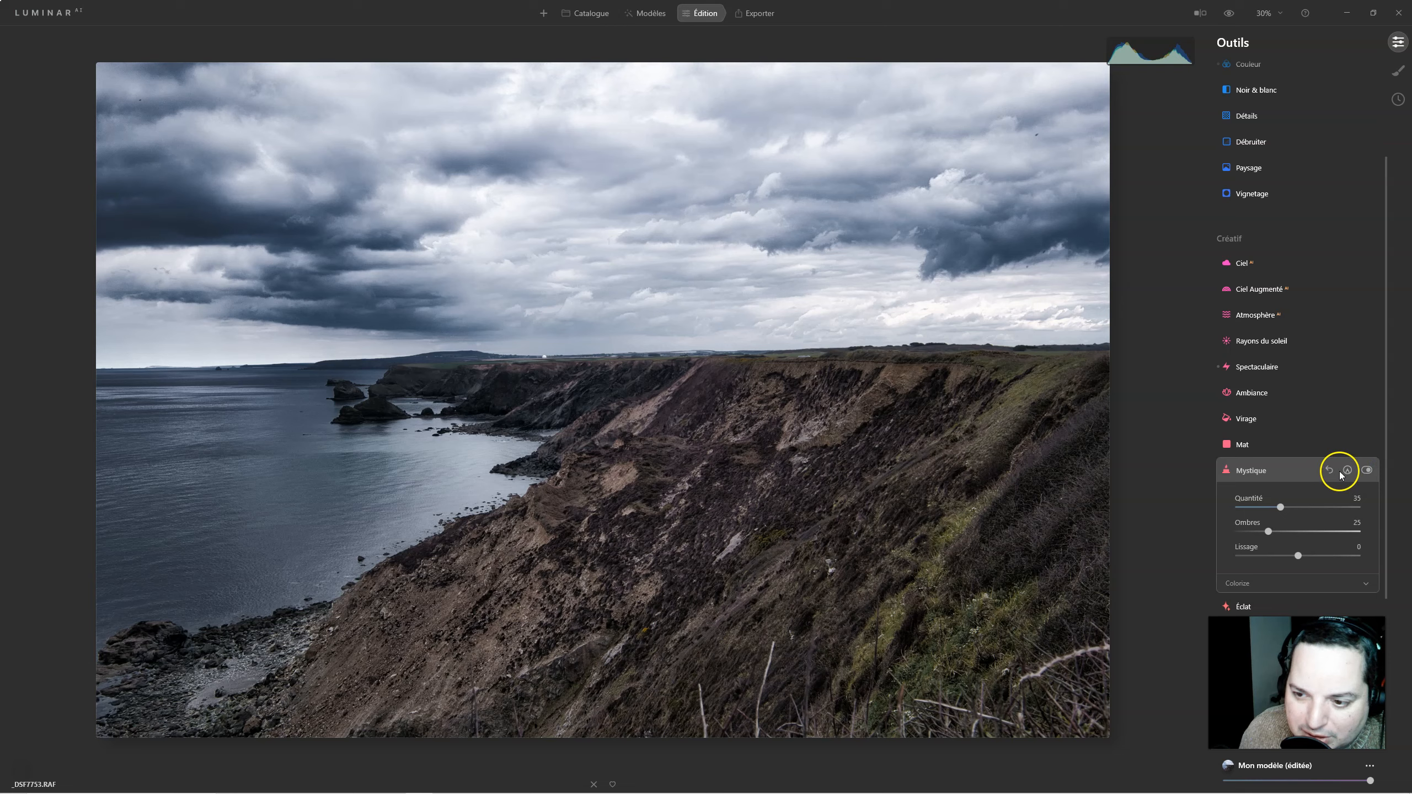
click(1242, 477)
Apply the Éclat effect using the Éclat type with a Quantité of 15, and compare the photo without it
click(1244, 495)
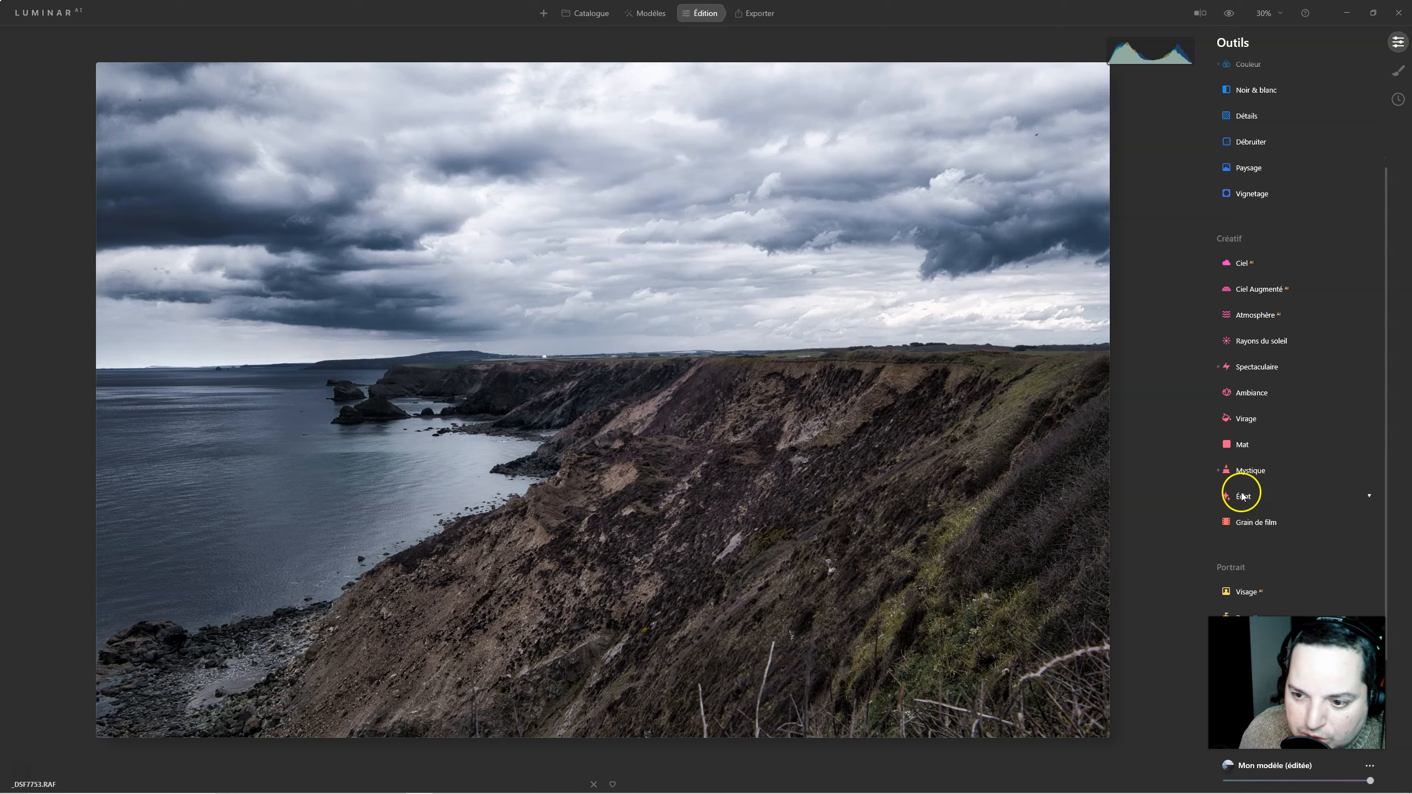
drag(1239, 550, 1246, 549)
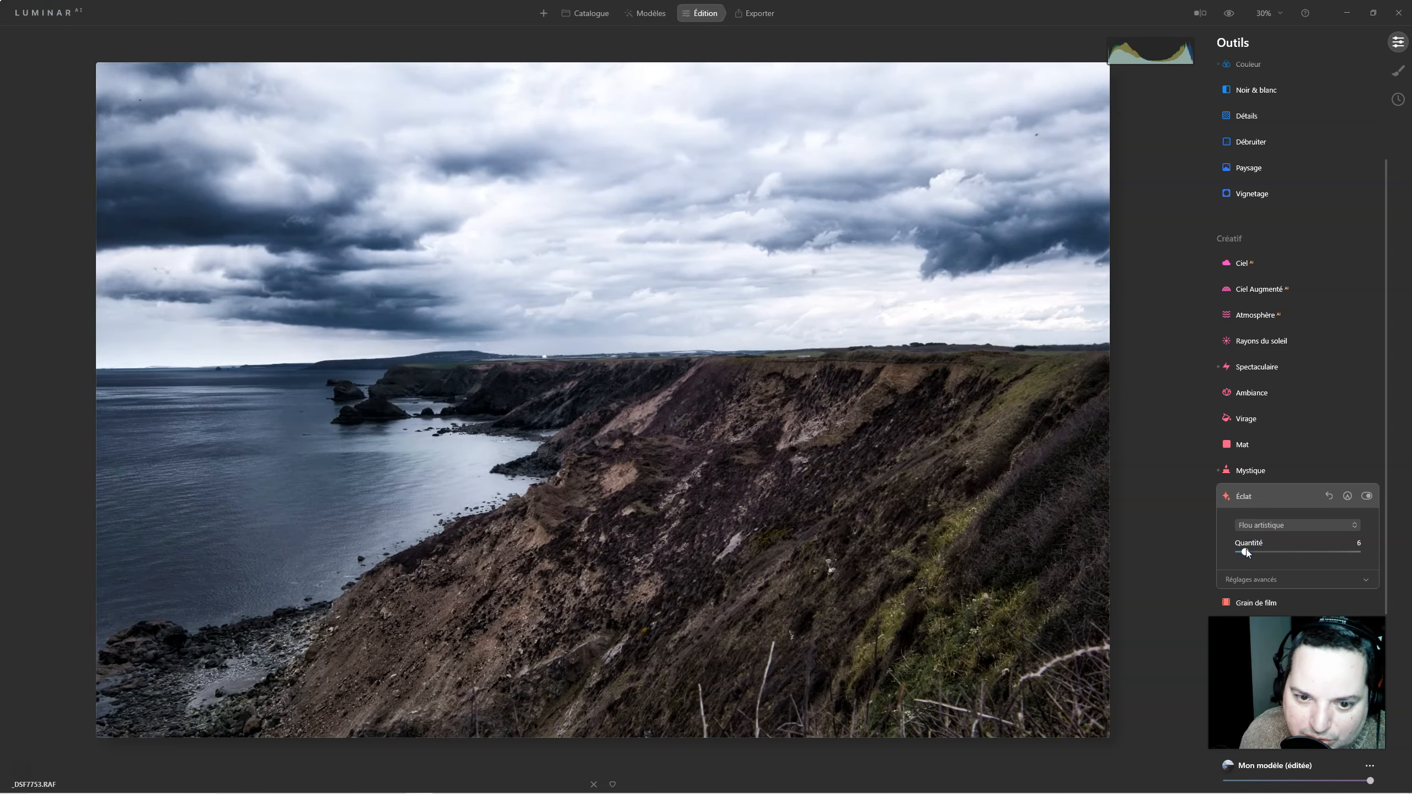
click(1262, 524)
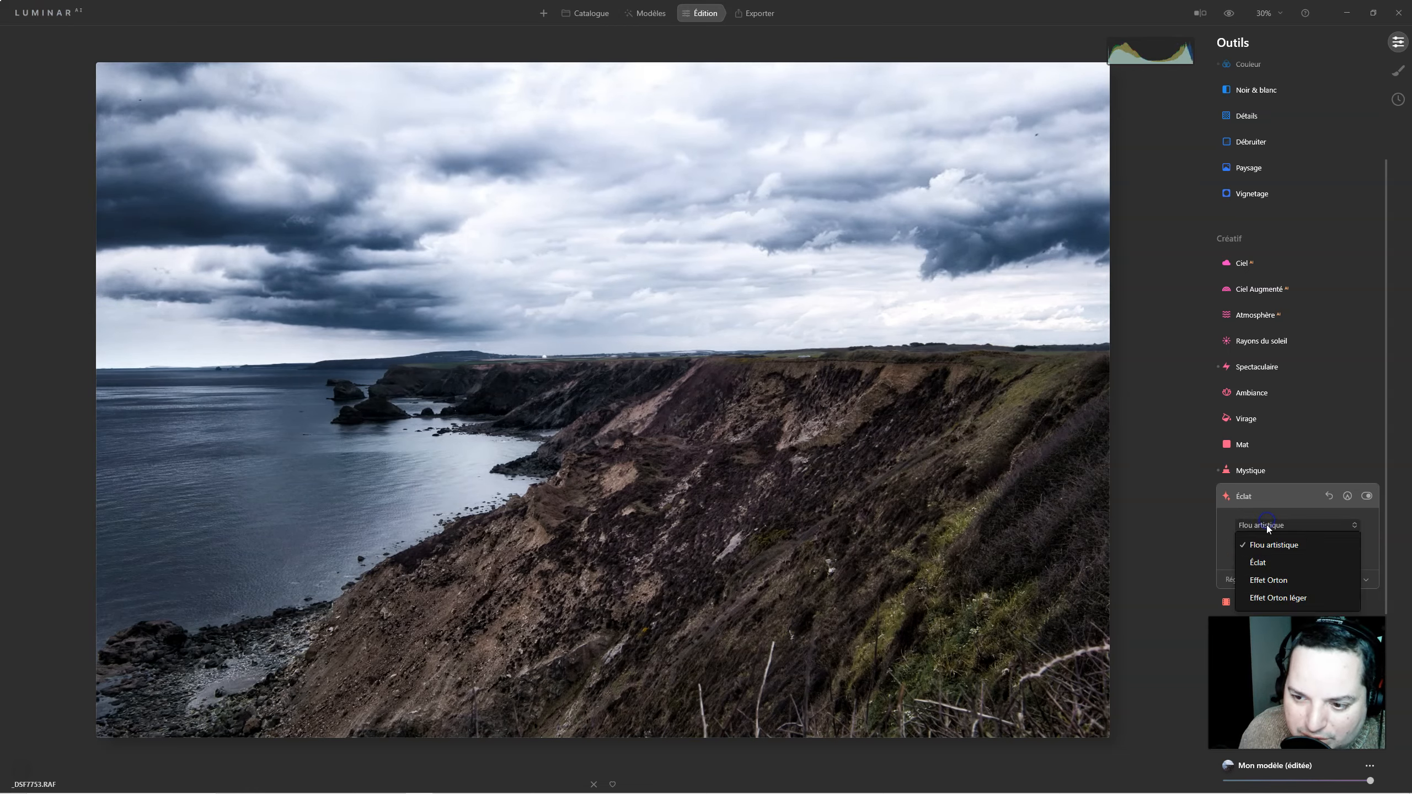
click(1259, 563)
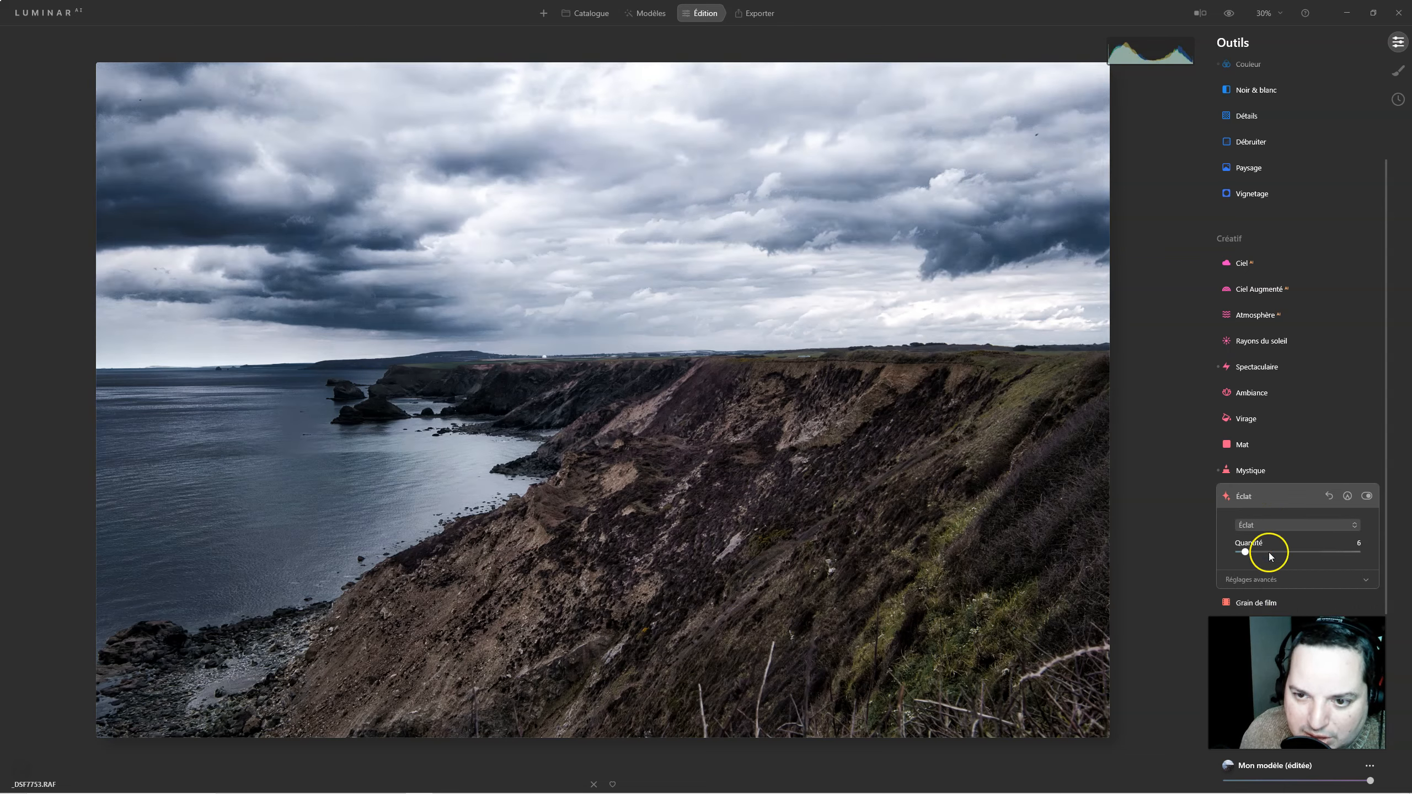
click(1367, 496)
click(1367, 495)
mouse_move(1245, 553)
mouse_down()
mouse_move(1288, 553)
mouse_move(1244, 552)
mouse_move(1257, 552)
mouse_up()
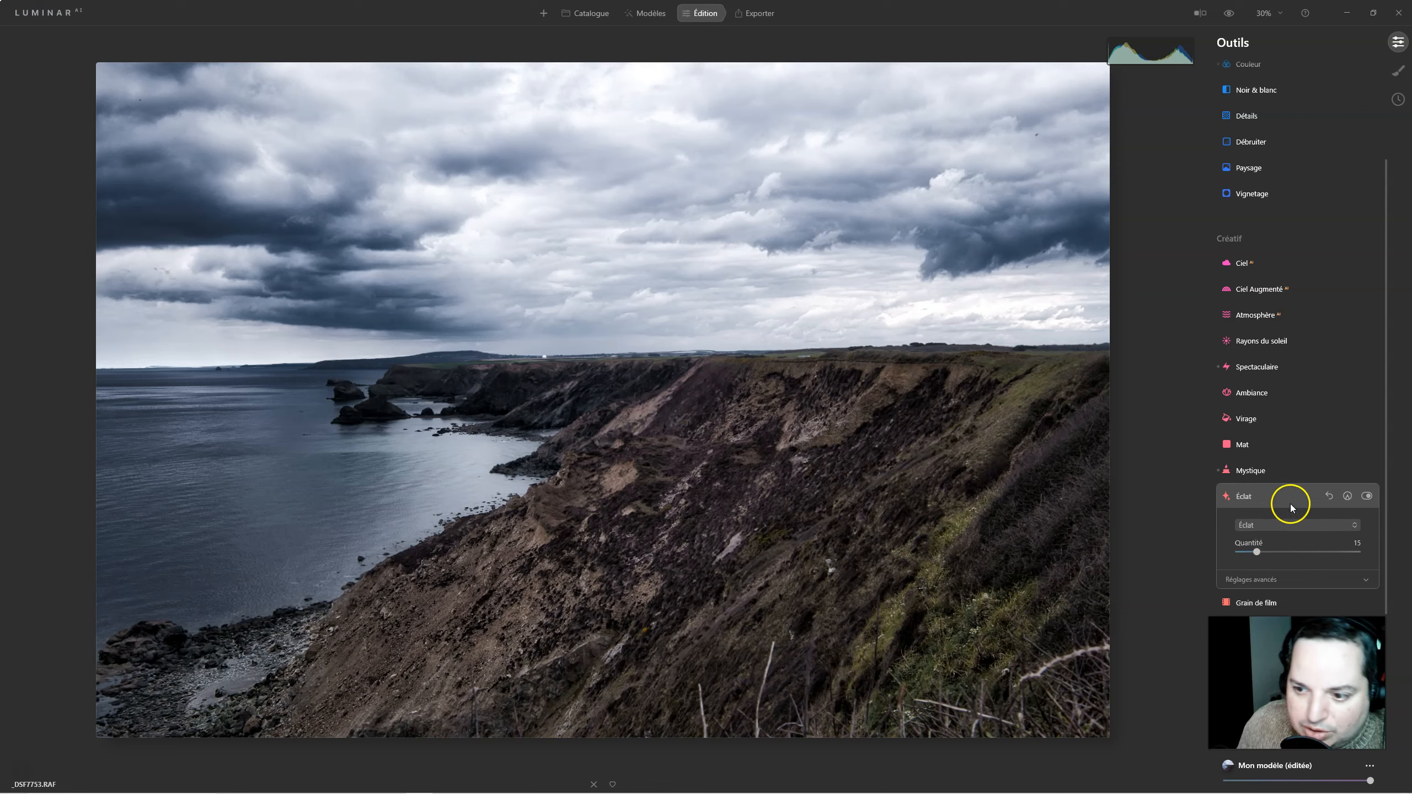
Limit the Éclat effect to the sky with a Masque dégradé that fades out softly around the horizon
click(1347, 495)
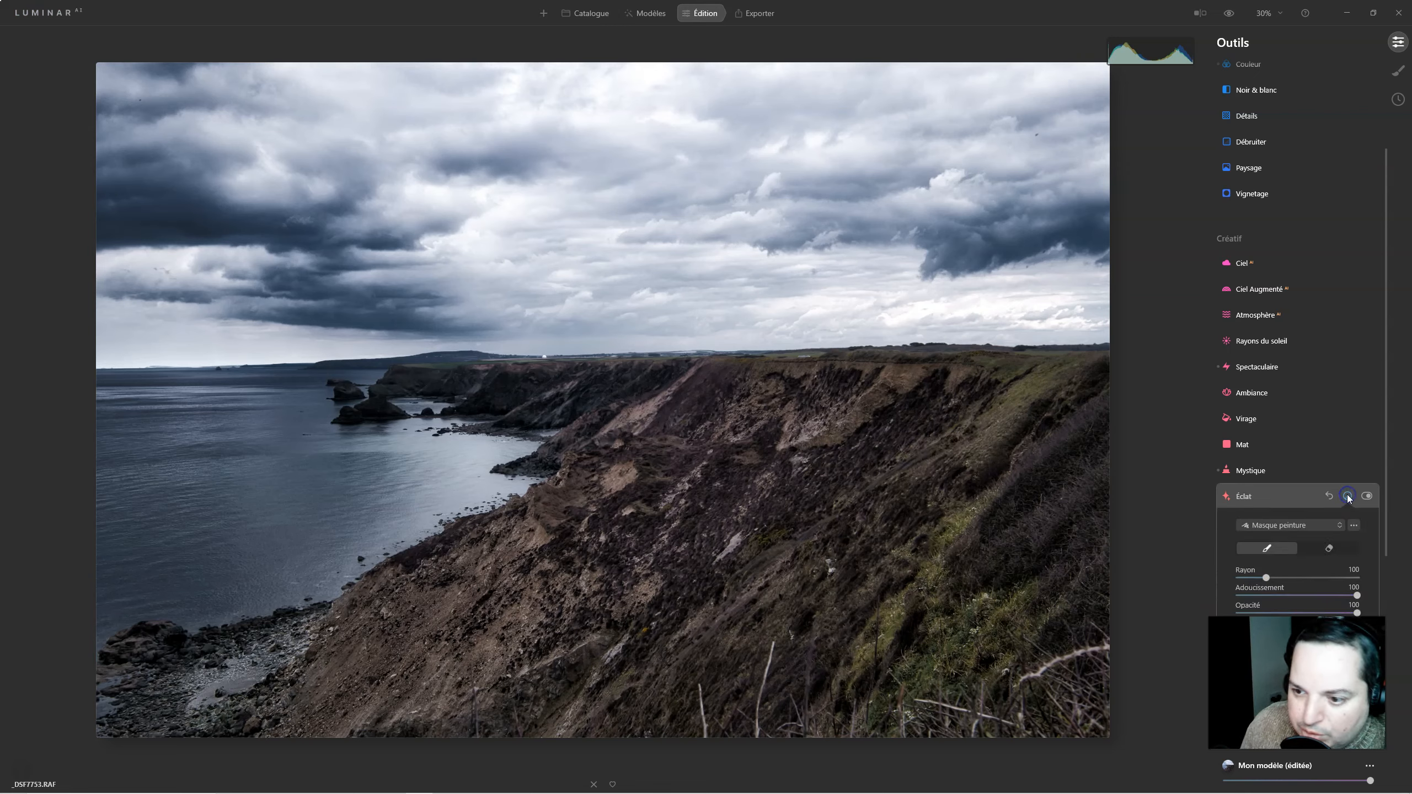
click(1309, 527)
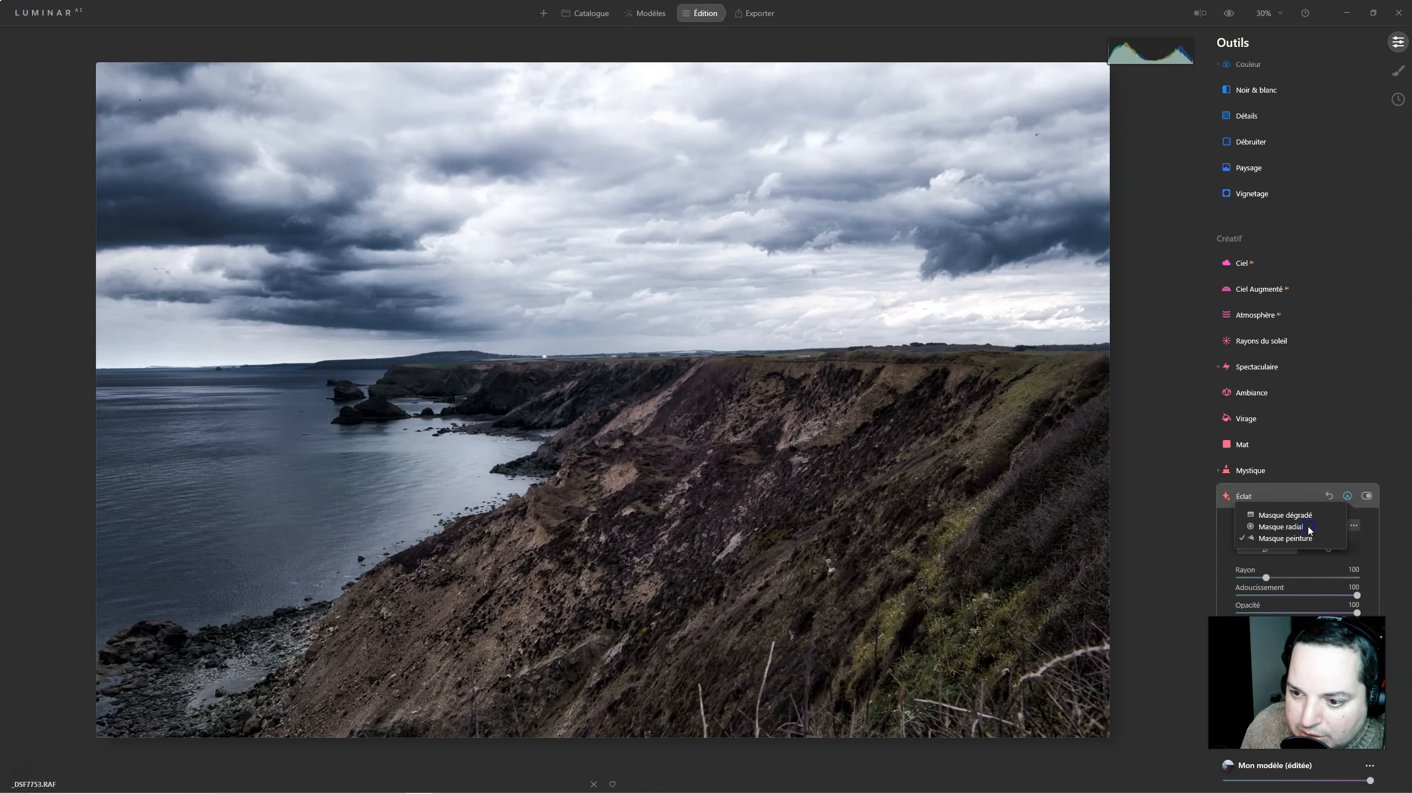
click(1278, 515)
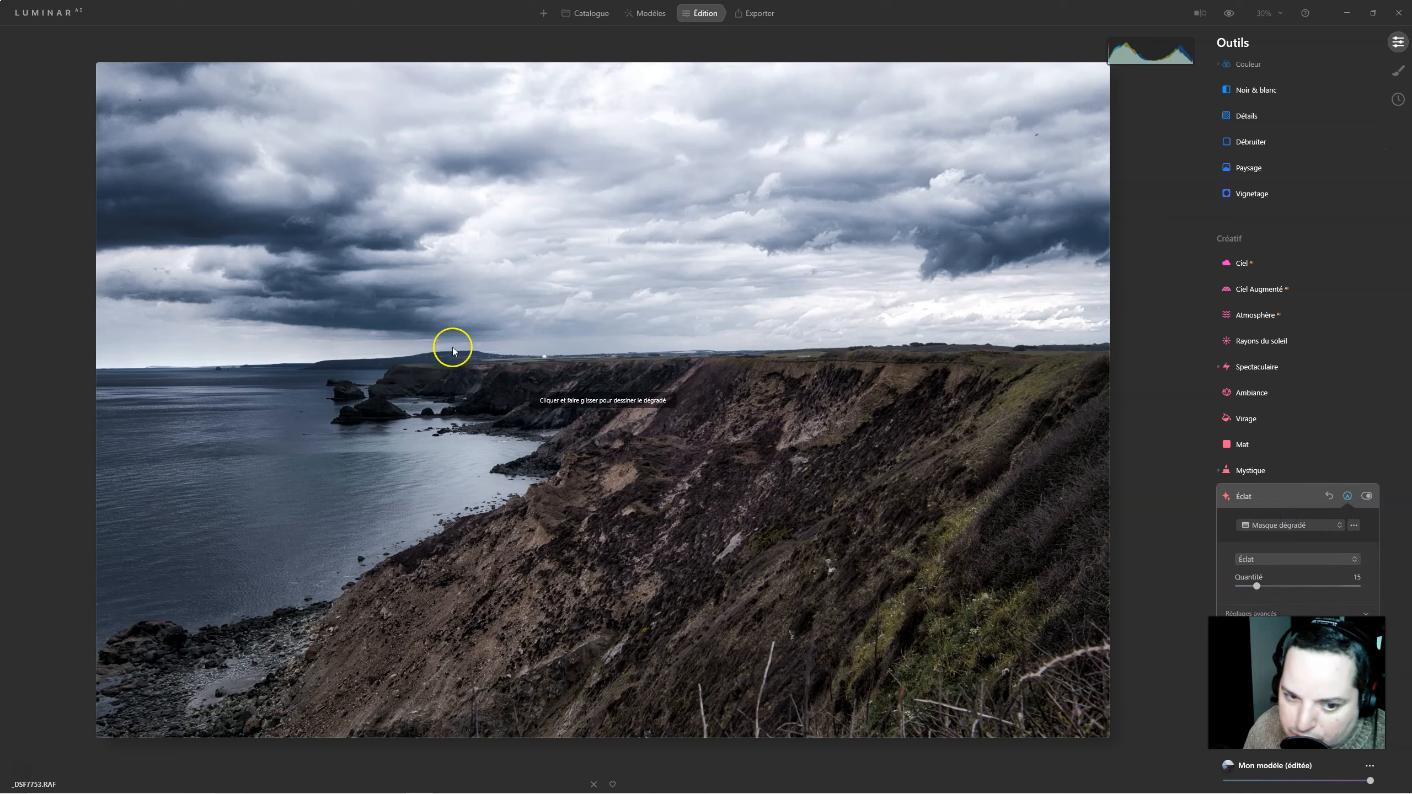
drag(578, 75, 573, 361)
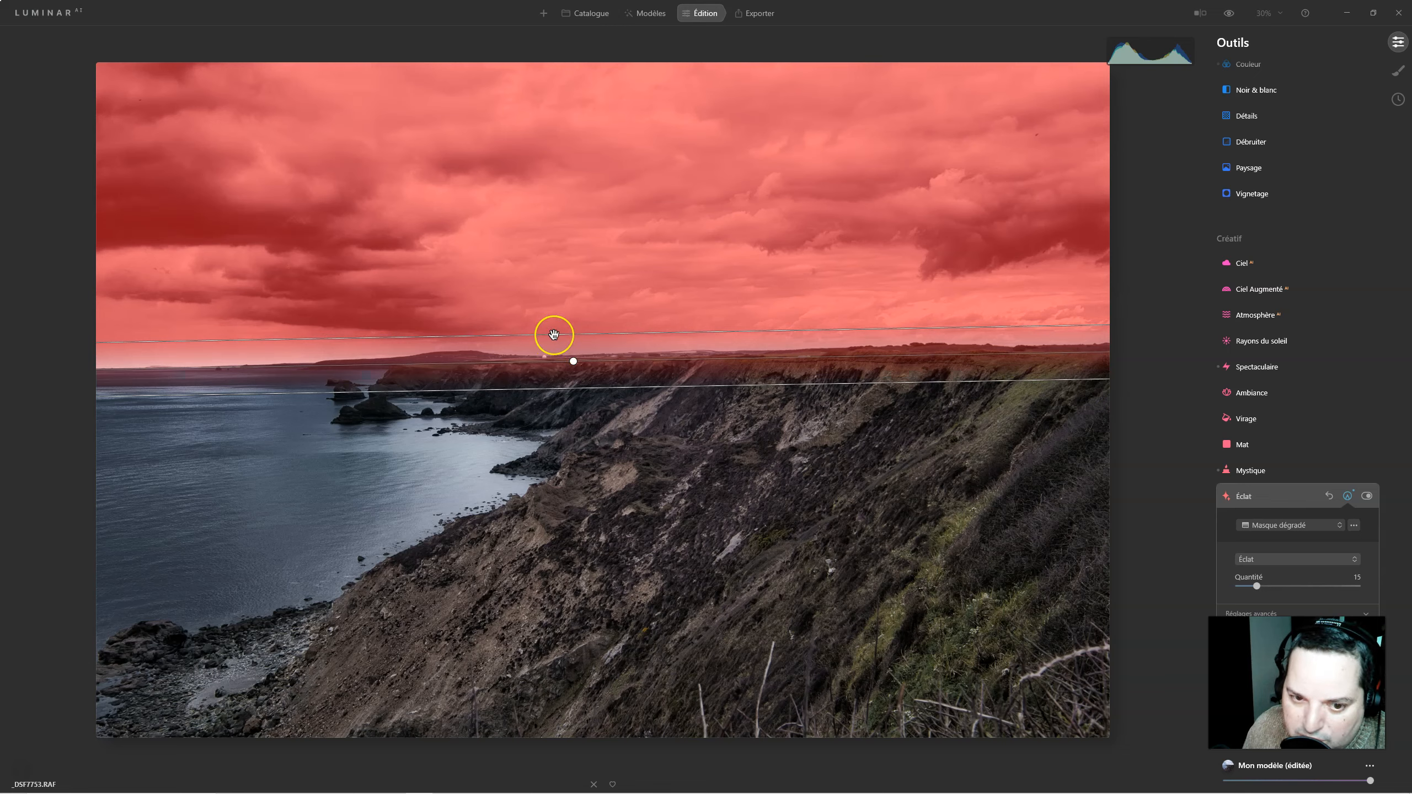
drag(554, 335, 556, 309)
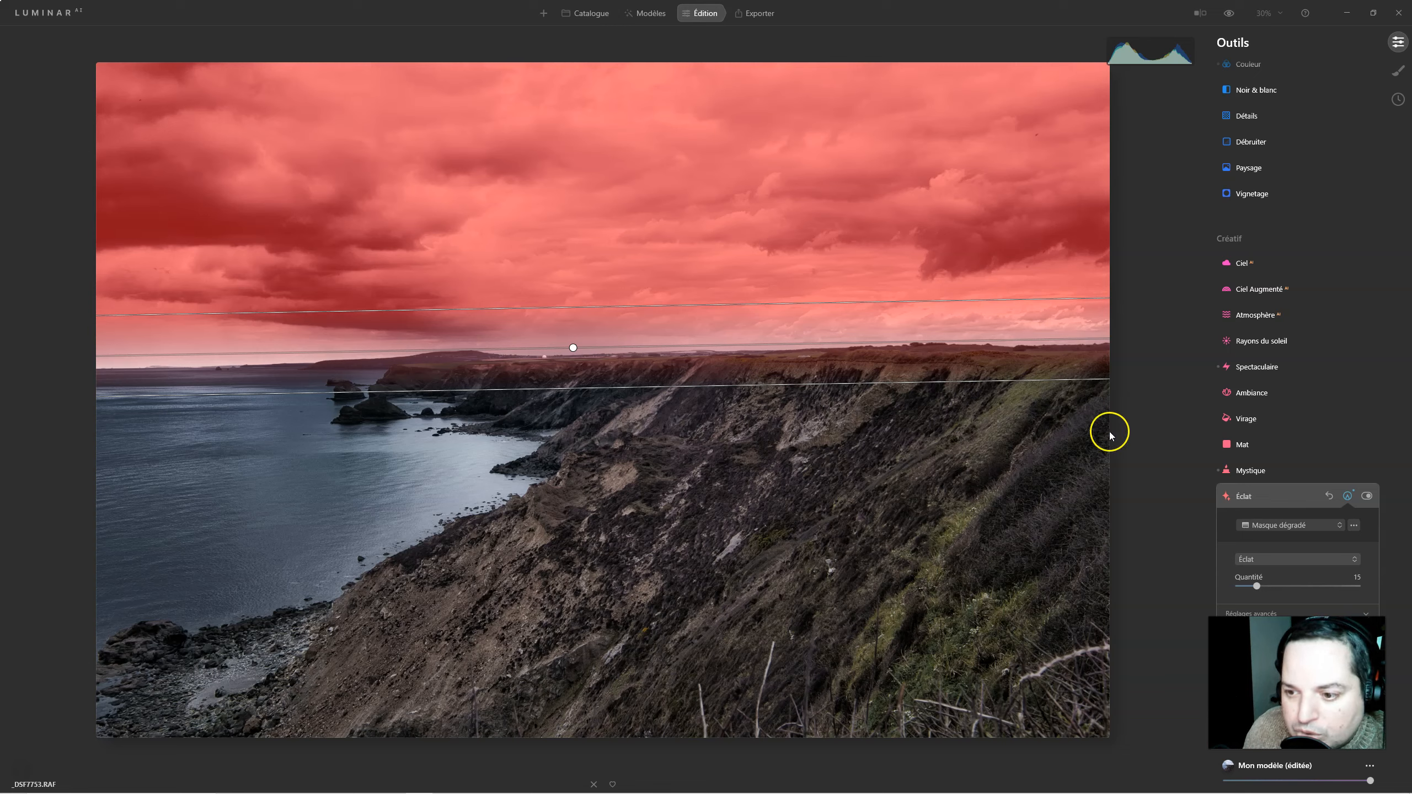
Copy the gradient mask from the Éclat effect and paste it onto the Mystique effect
click(1355, 525)
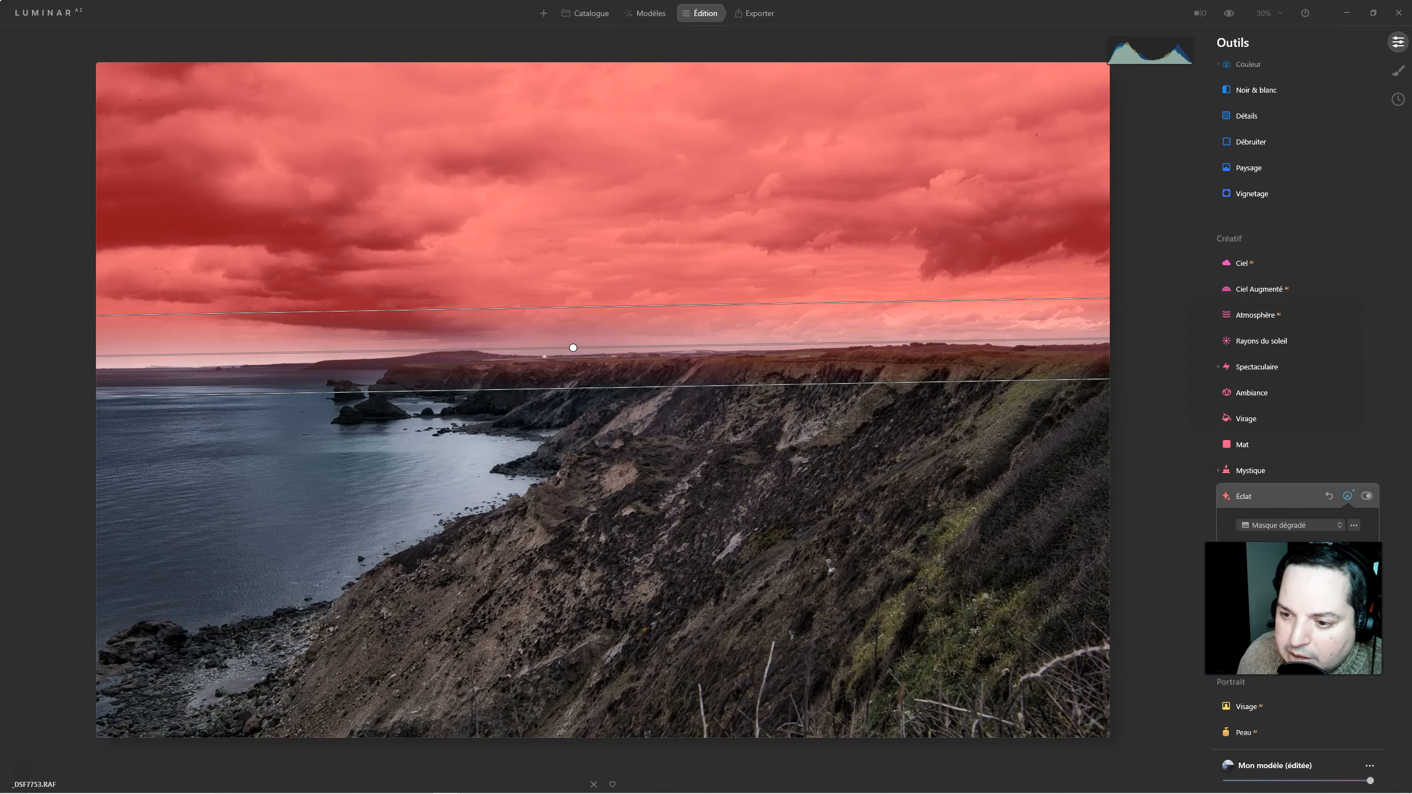
click(1354, 525)
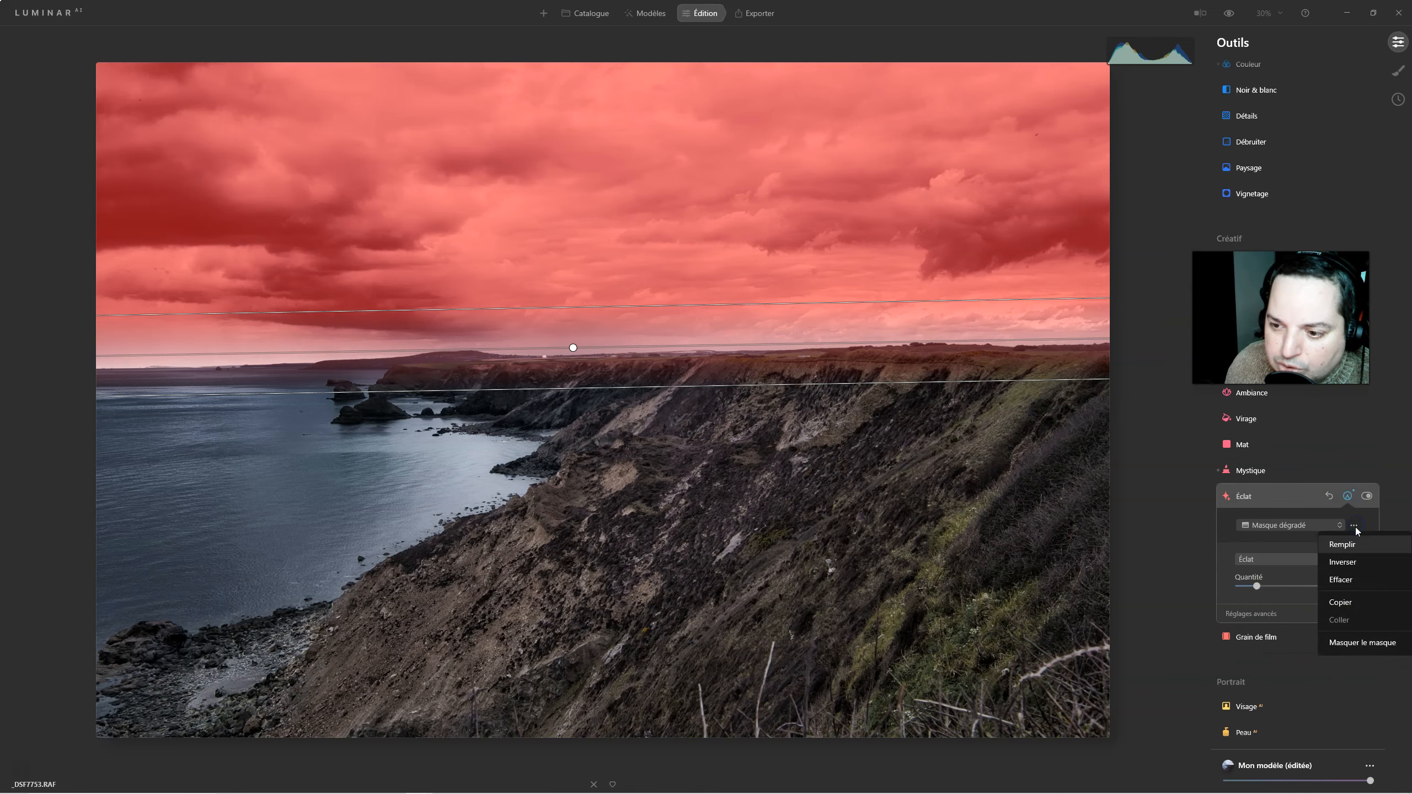
click(1355, 604)
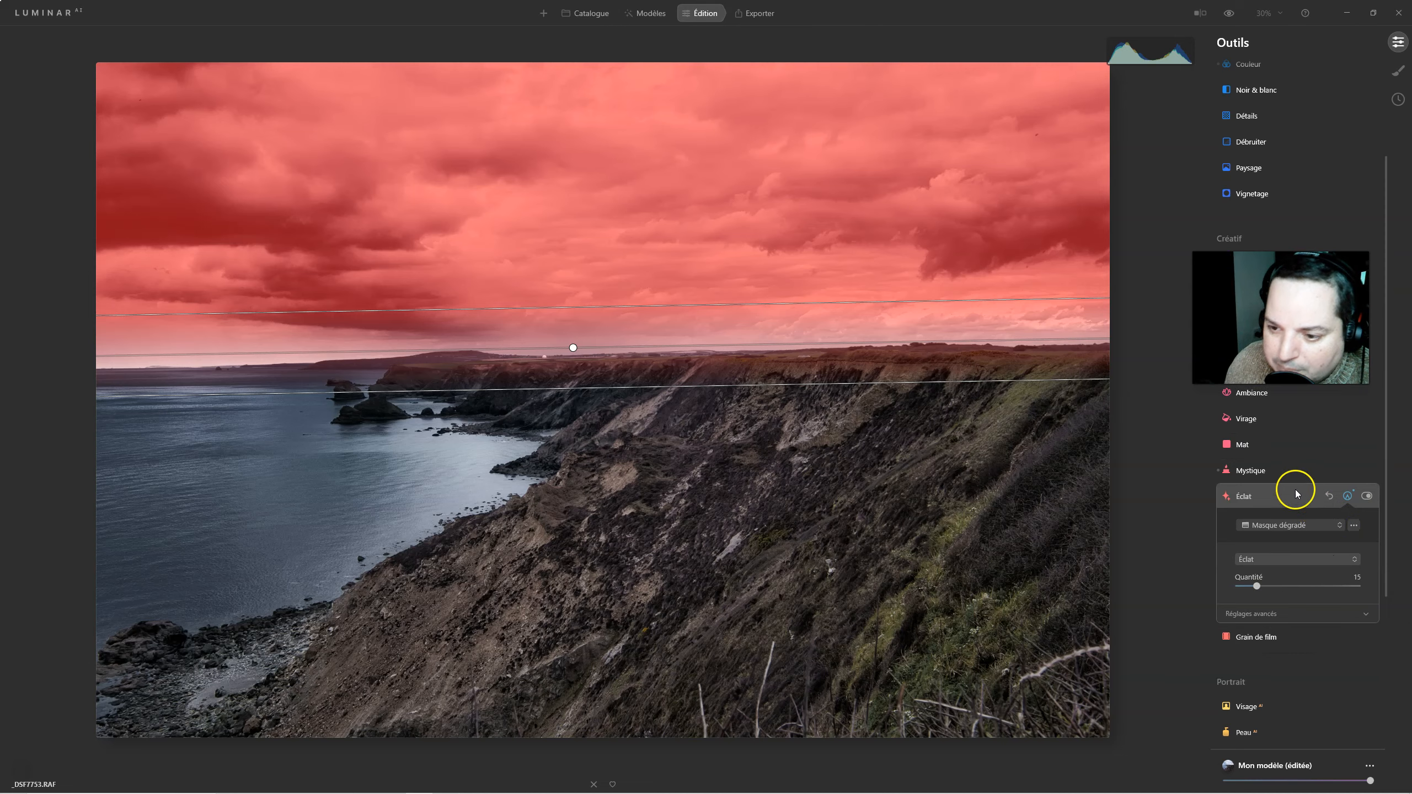
click(1250, 499)
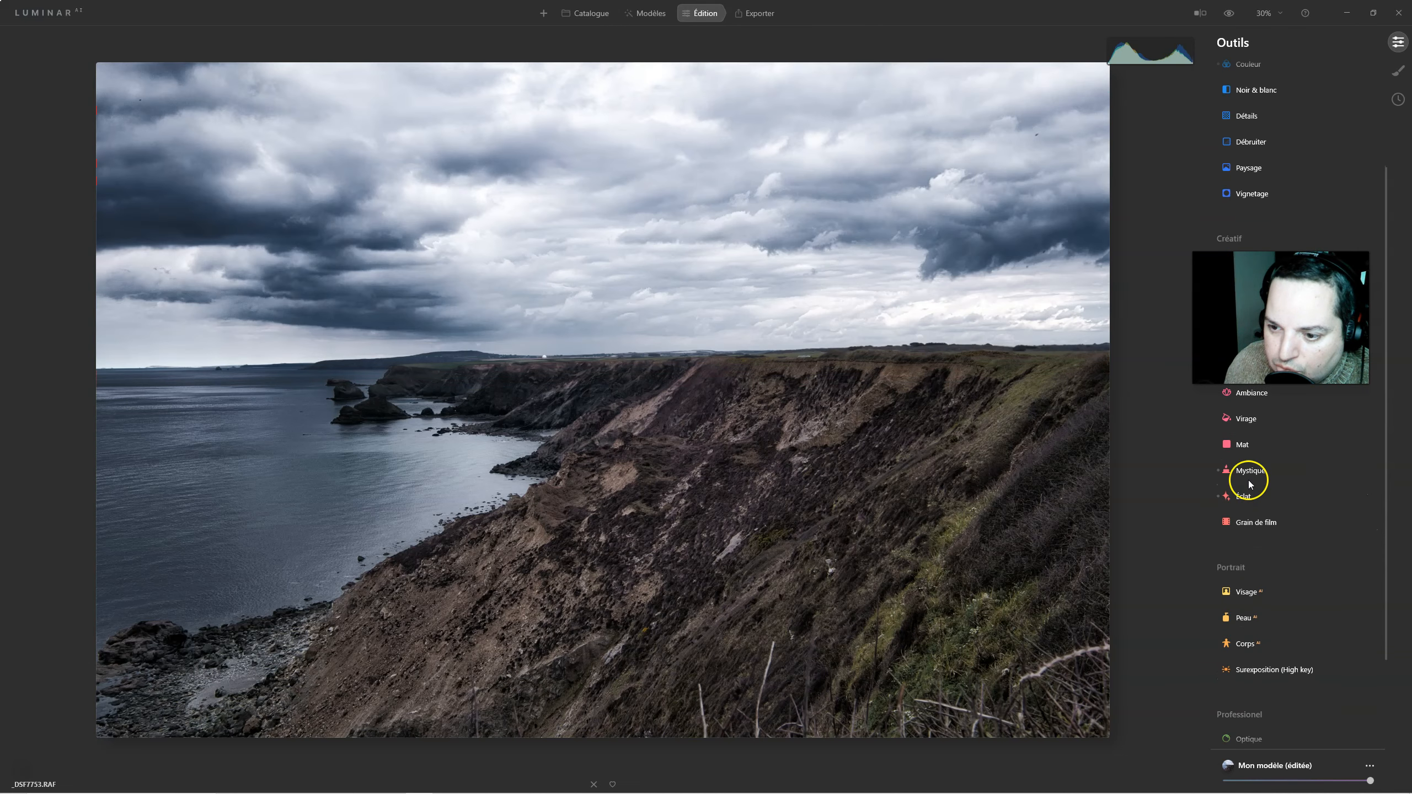
click(1250, 472)
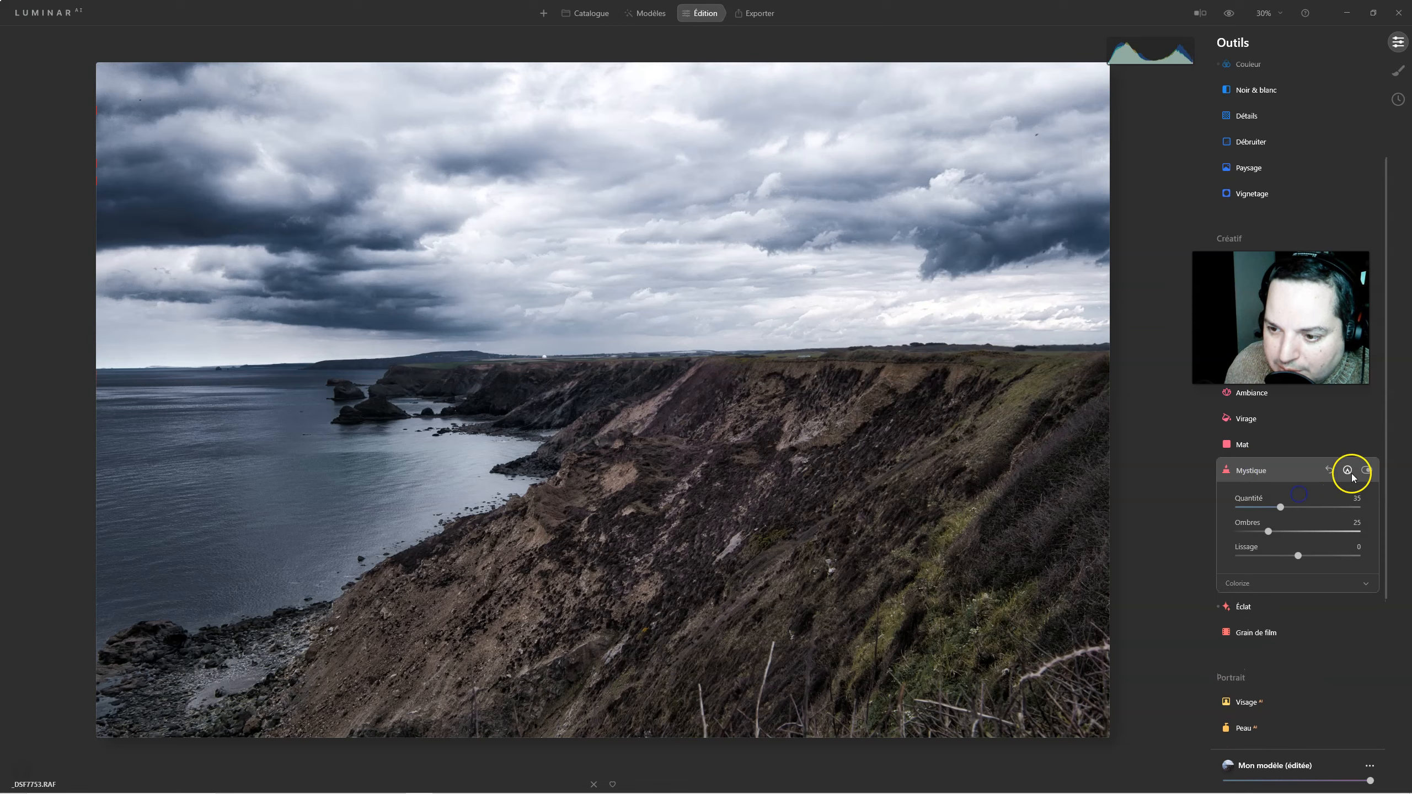
click(1348, 471)
click(1354, 500)
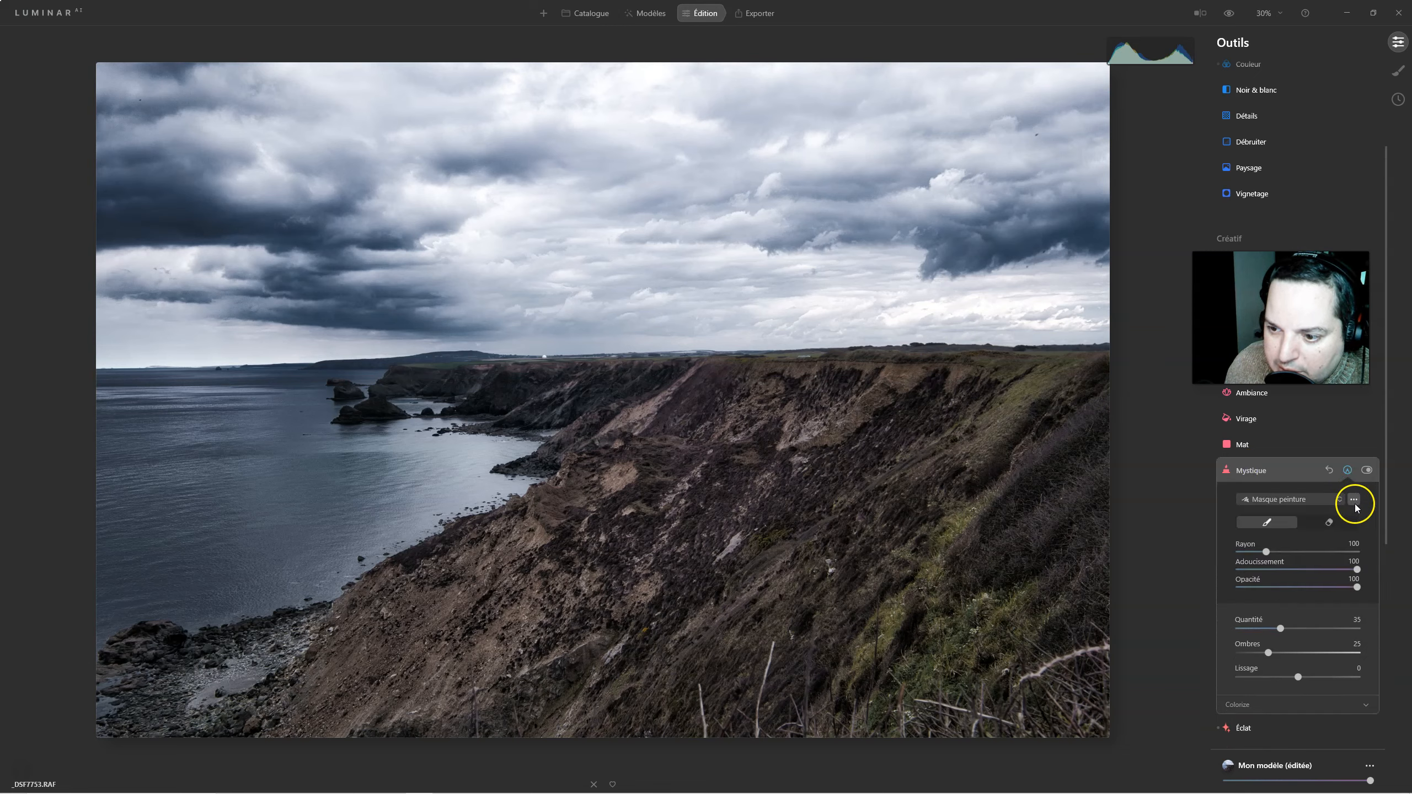
click(1342, 595)
click(1251, 471)
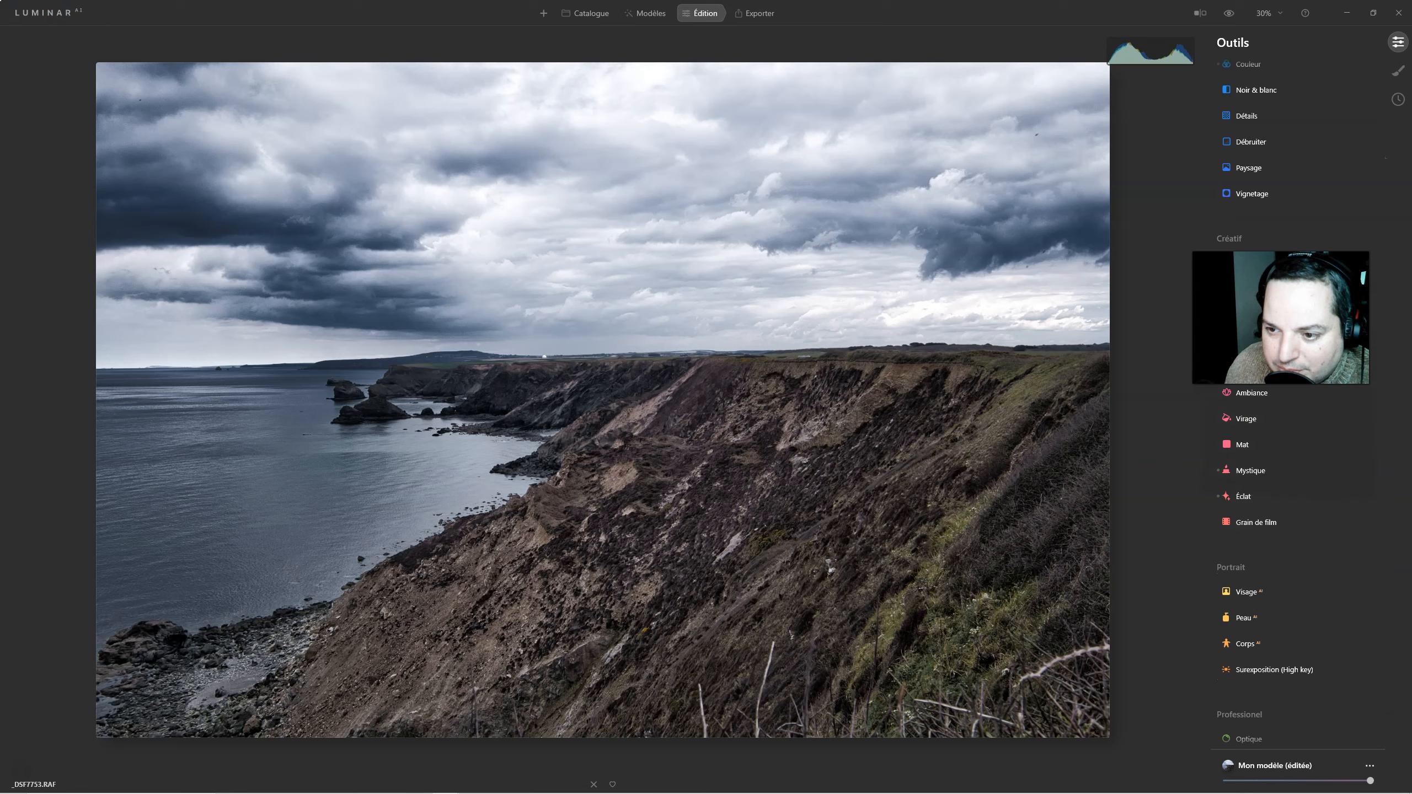
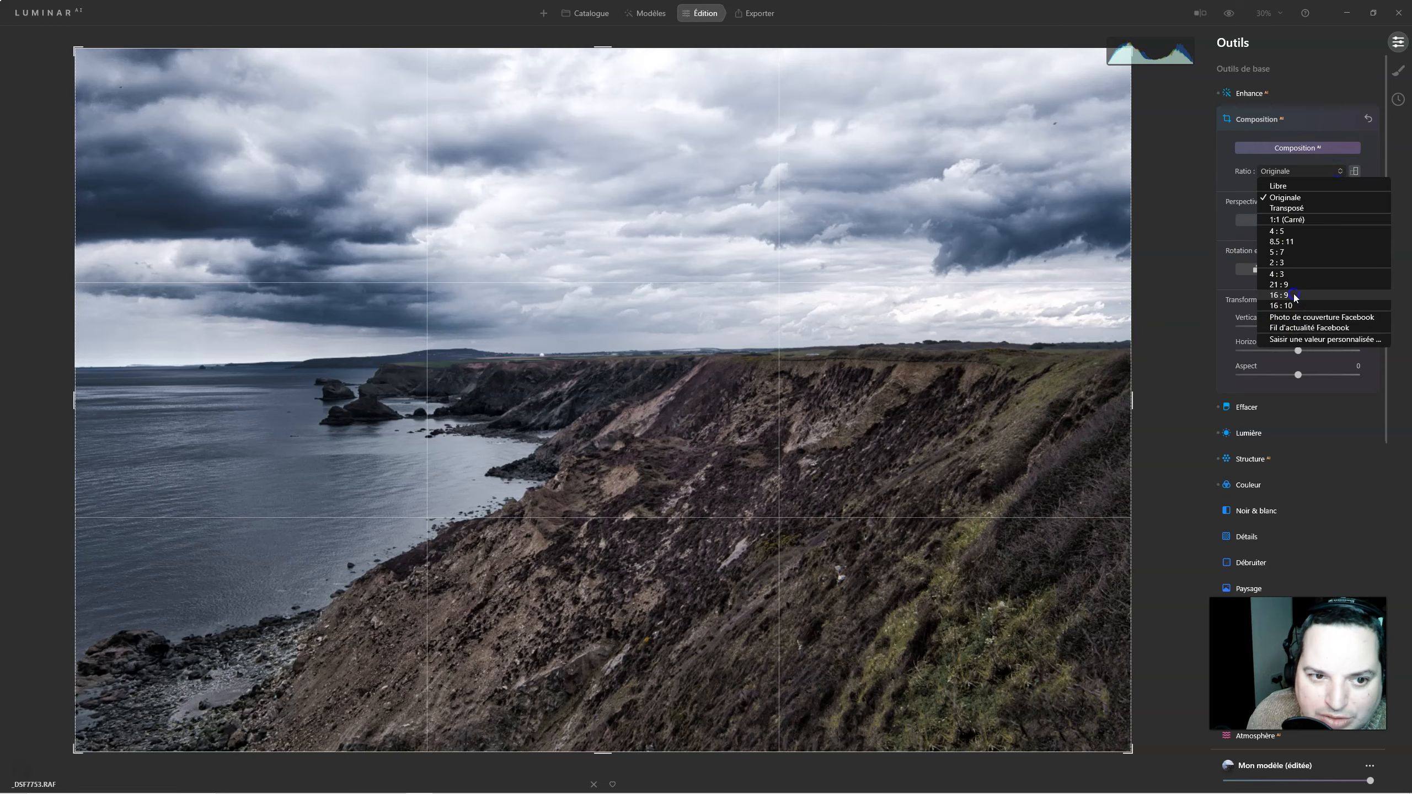
Crop the photo to a 16:9 ratio, positioning the frame so that only the upper sky is cut off
drag(789, 299, 807, 249)
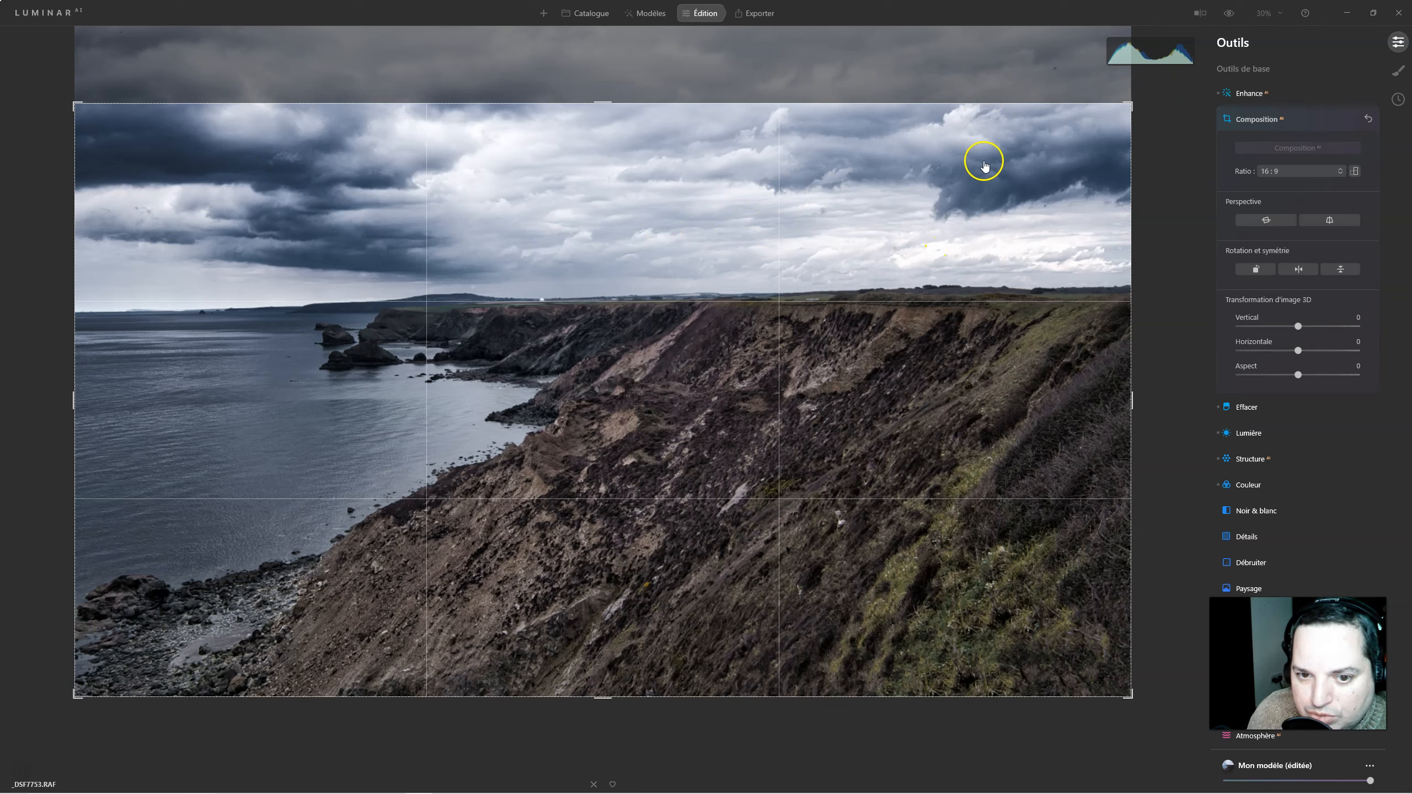
double_click(927, 255)
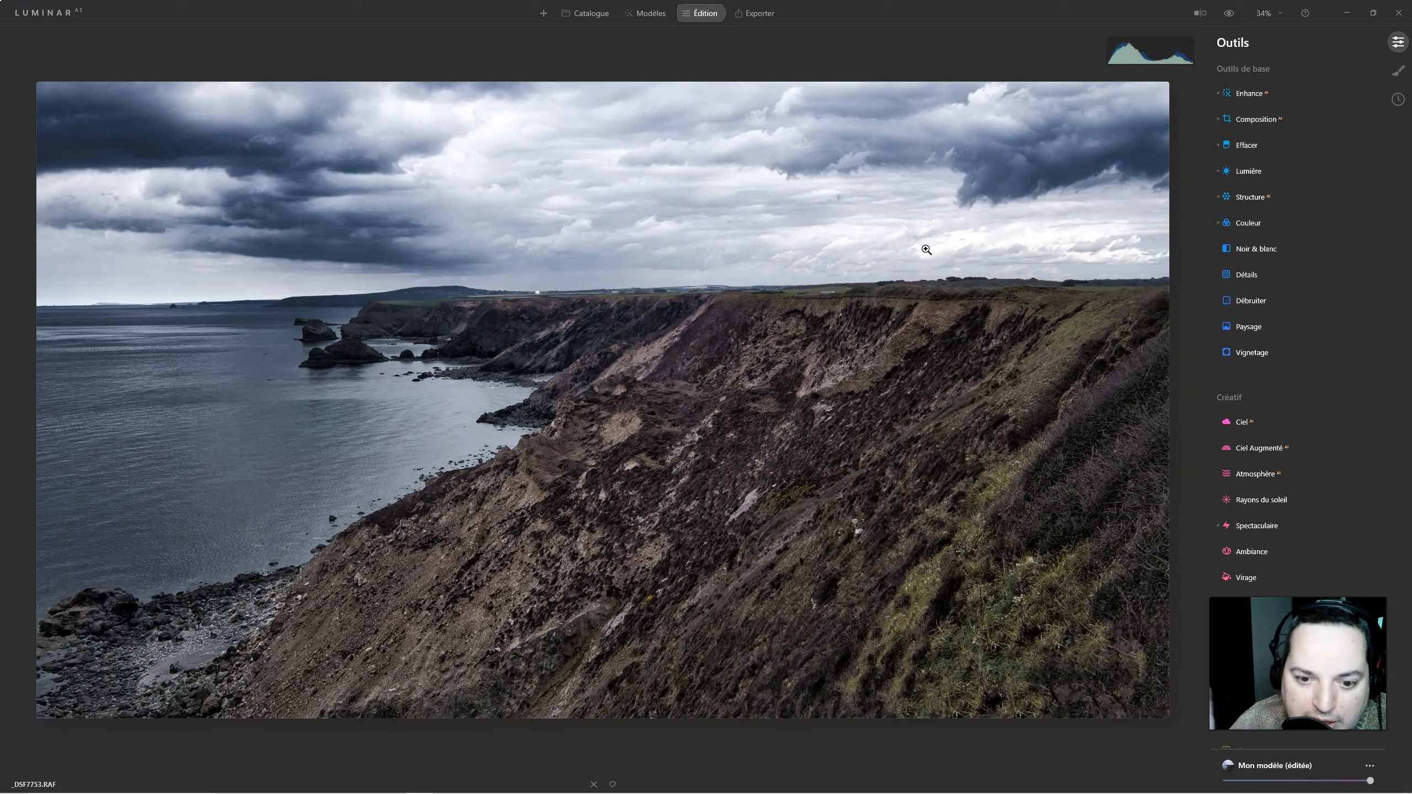
click(933, 240)
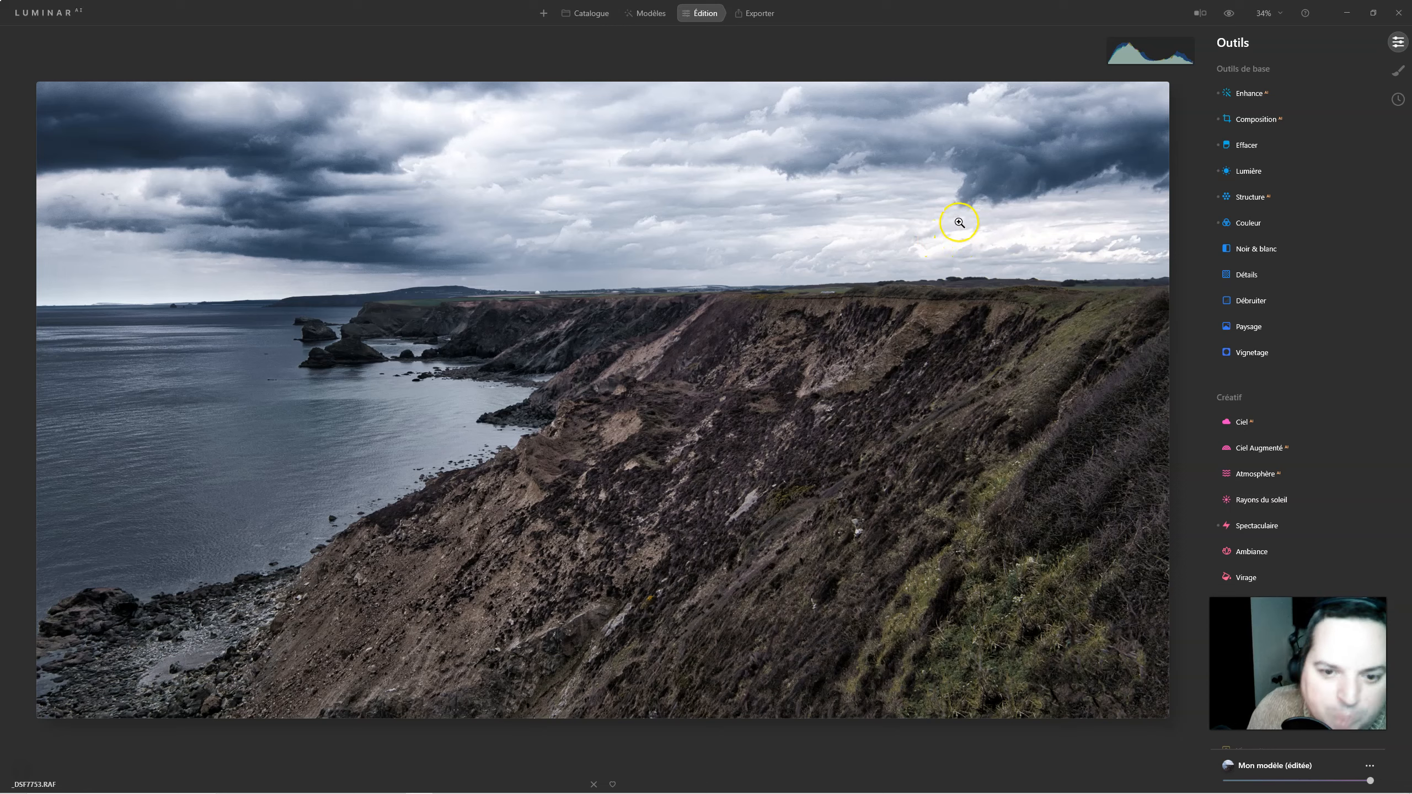
Set the Densité +/densité - brush to Obscurcir with an Intensité of 9, darken the middle of the cliff, and check the effect
scroll(1270, 462, down, 5)
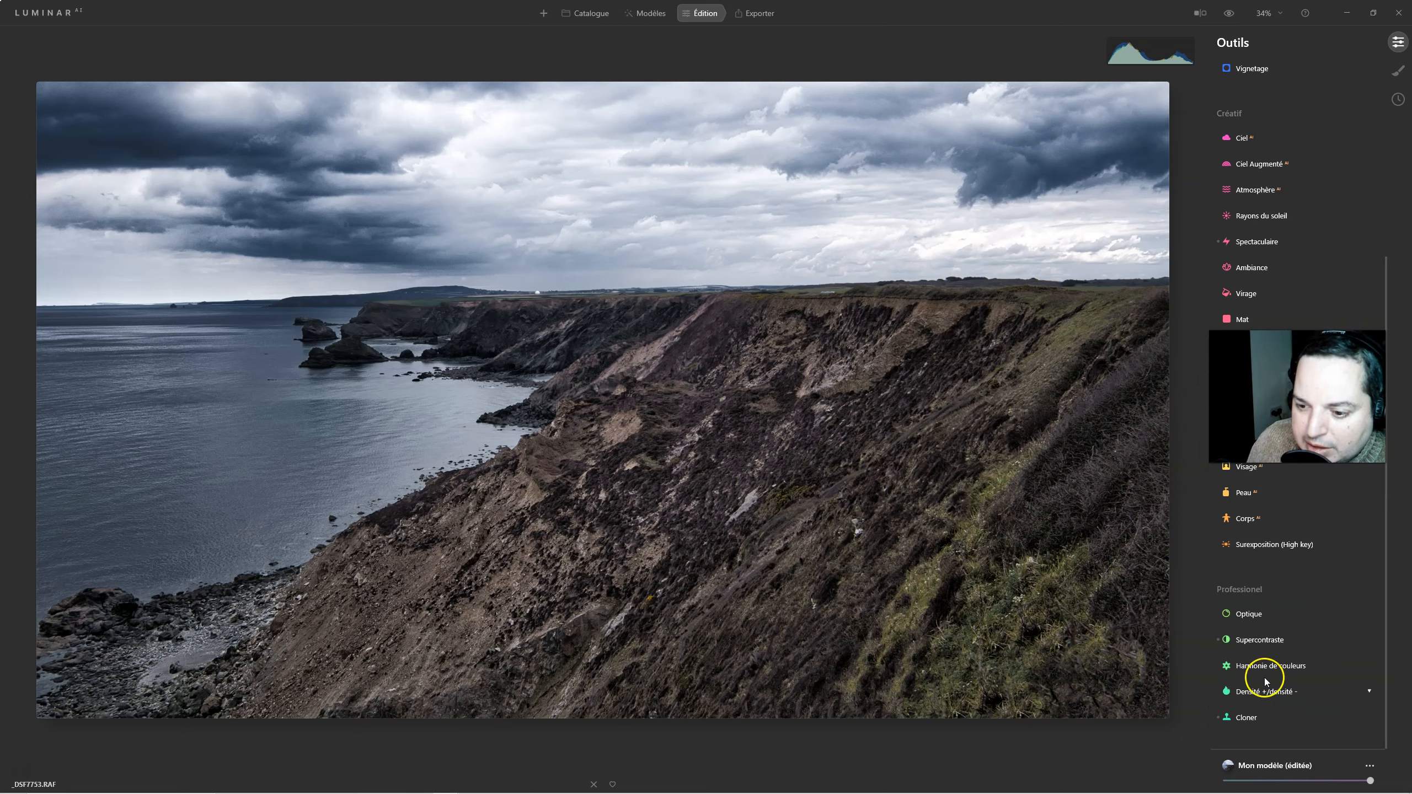
click(1268, 689)
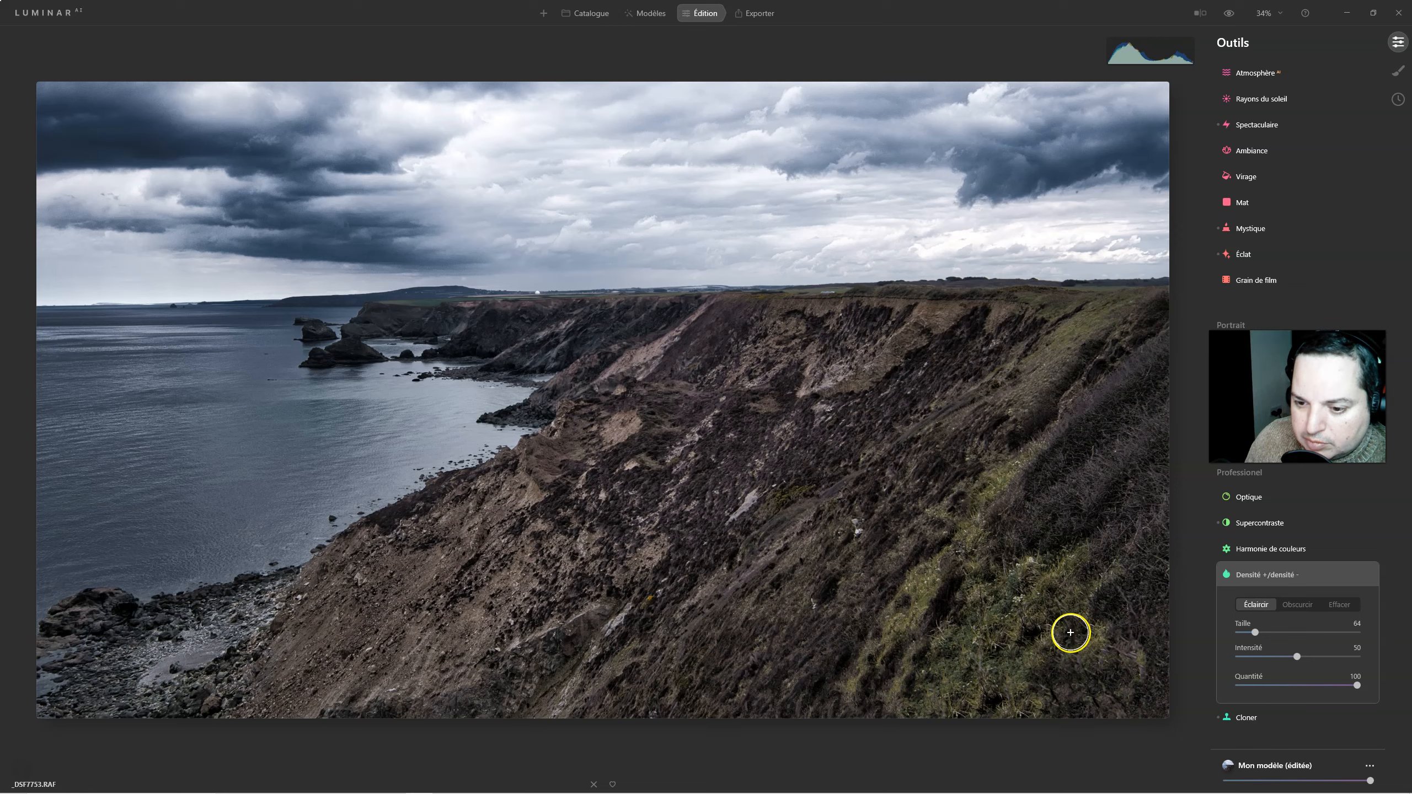
click(1295, 606)
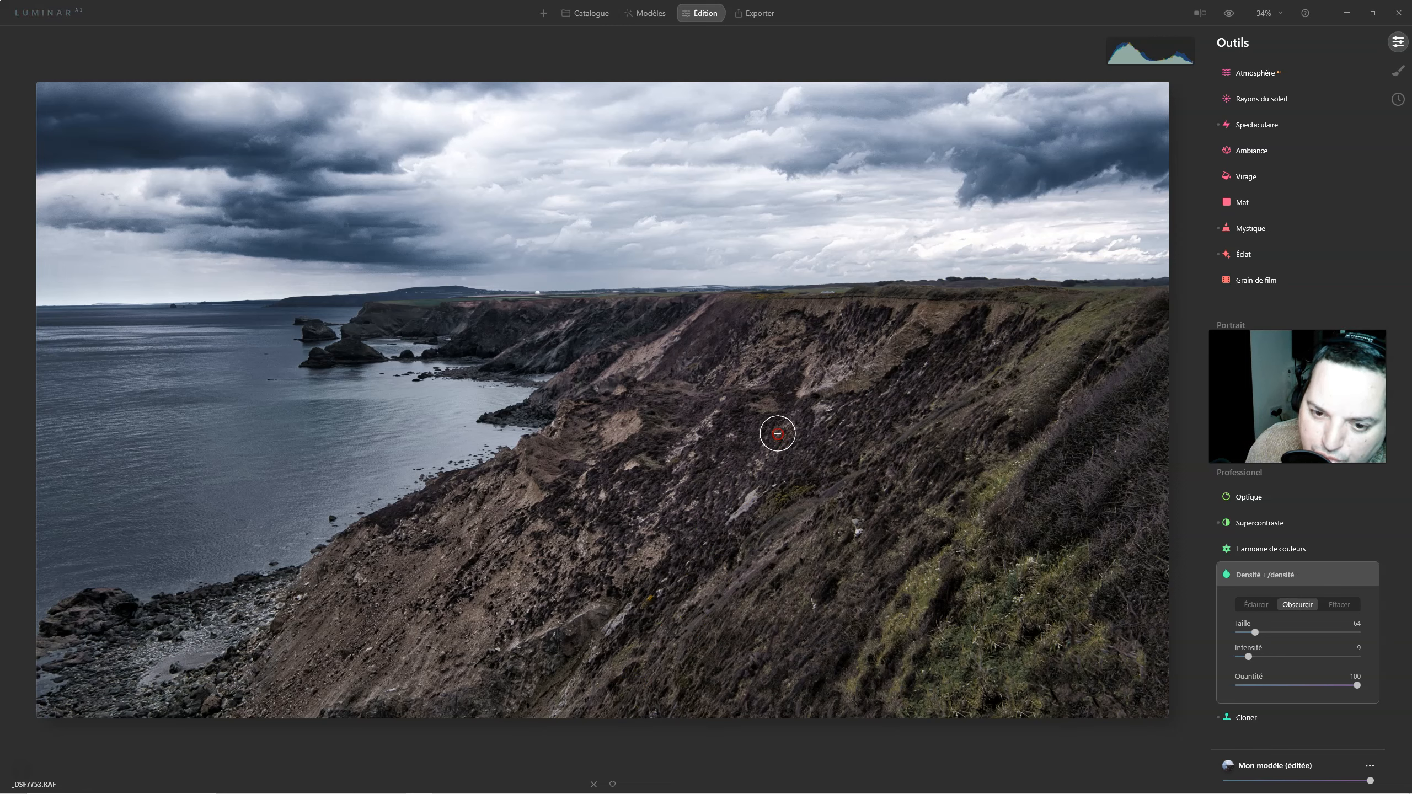
right_click(756, 524)
click(716, 379)
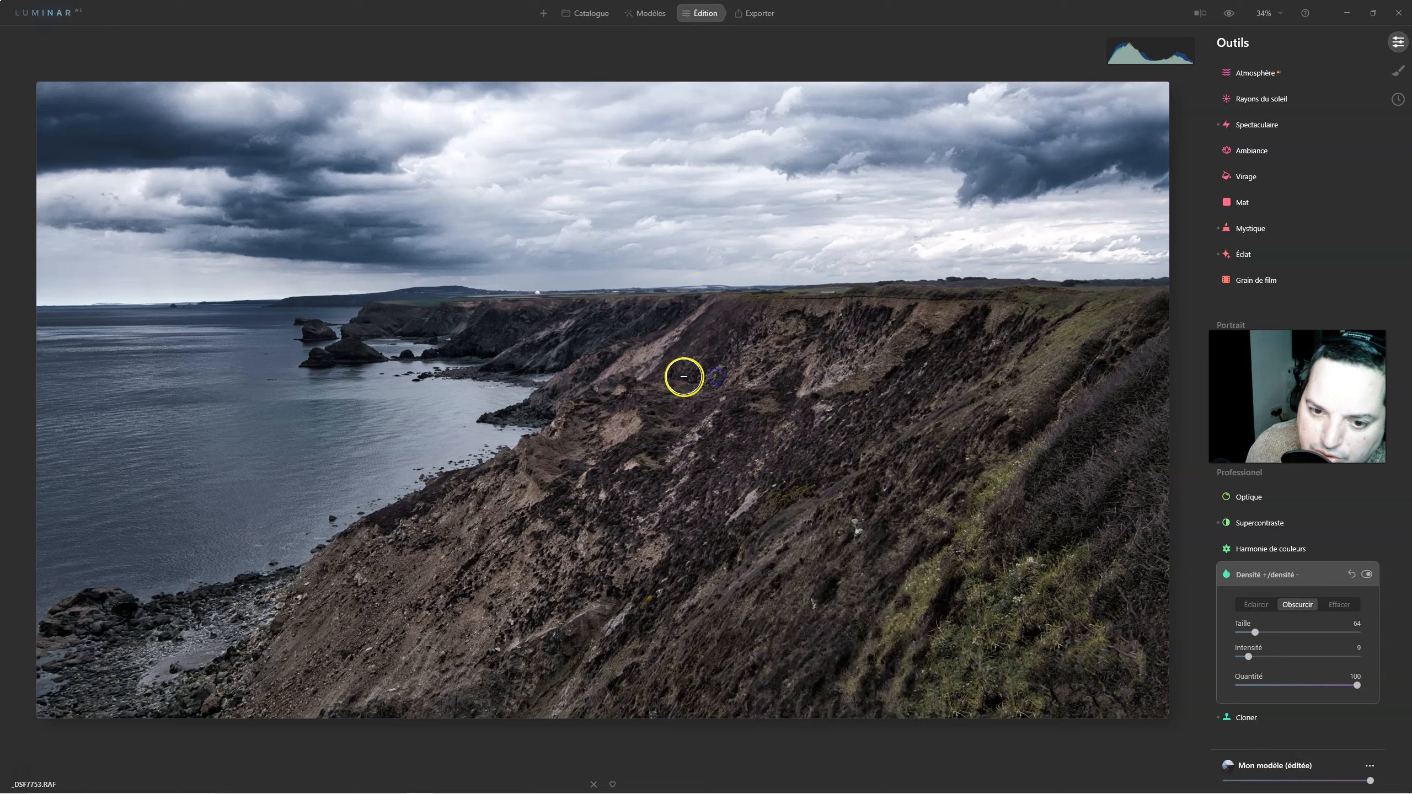
mouse_move(683, 371)
mouse_down()
mouse_move(742, 378)
mouse_move(775, 401)
mouse_move(785, 439)
mouse_move(745, 451)
mouse_up()
mouse_move(586, 411)
mouse_down()
mouse_move(625, 563)
mouse_move(747, 571)
mouse_up()
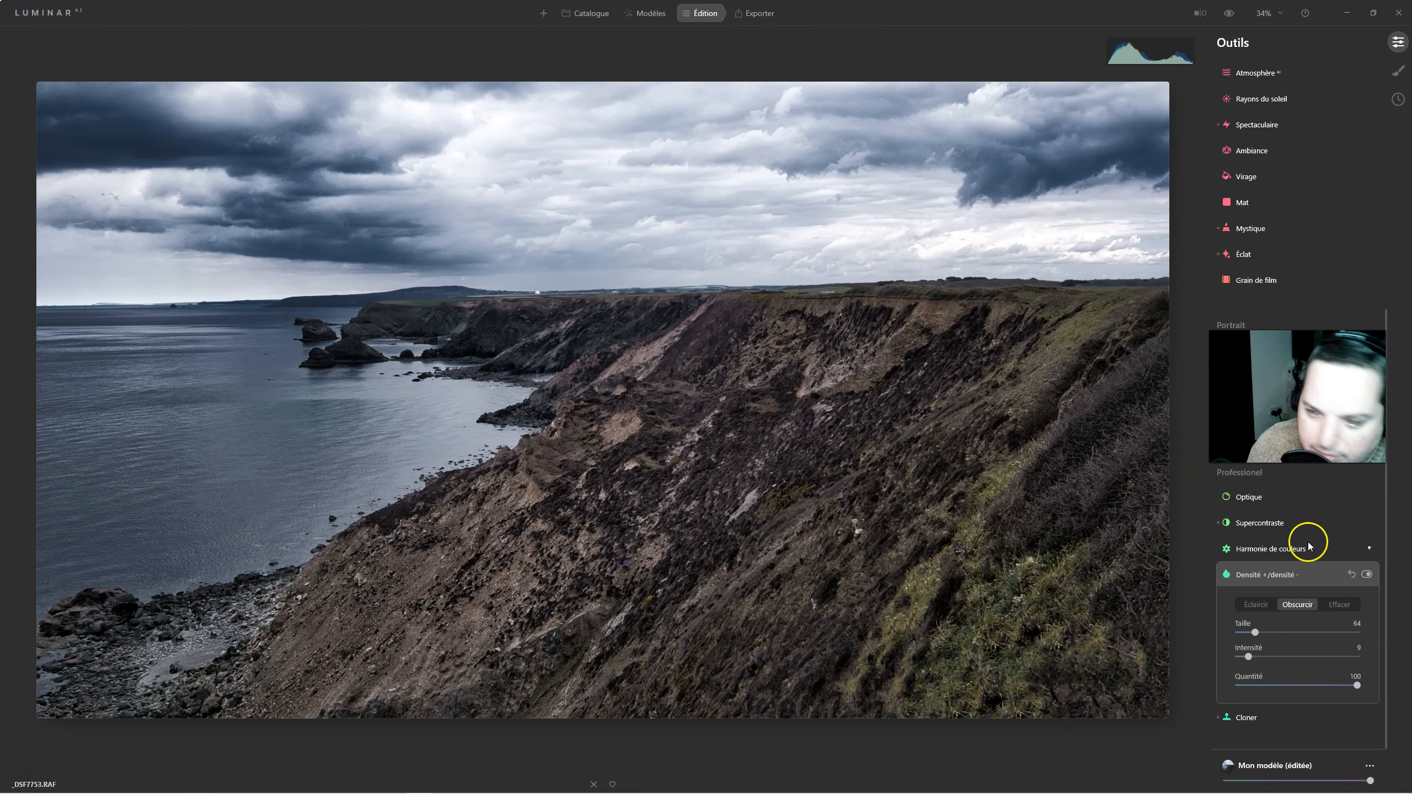
click(1368, 577)
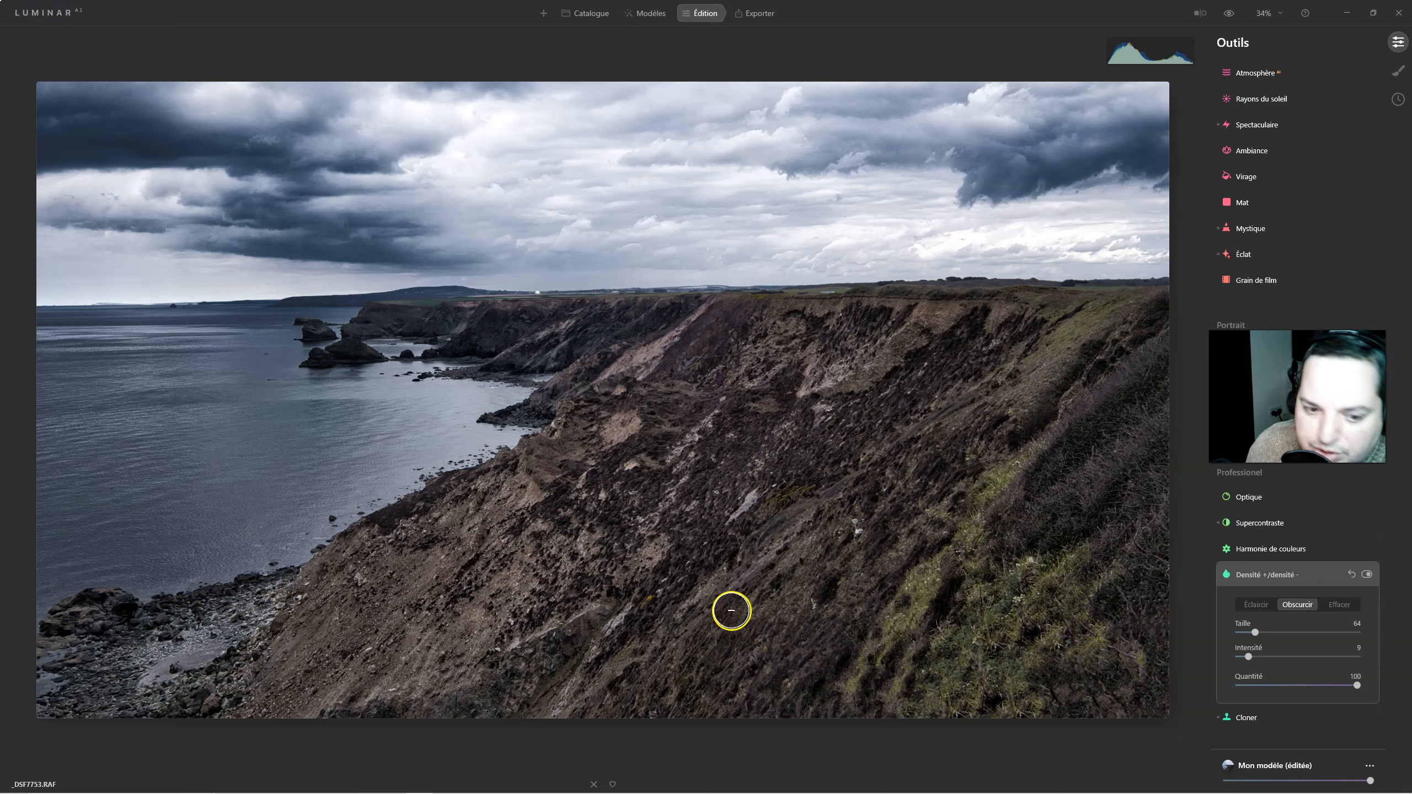
Darken the cliff's shoreline edge, lower slope, right-hand vegetation and shadows below its rim with the Obscurcir brush, and compare the photo without it
mouse_move(428, 517)
mouse_down()
mouse_move(422, 619)
mouse_move(373, 695)
mouse_move(468, 619)
mouse_move(415, 554)
mouse_move(320, 635)
mouse_move(409, 633)
mouse_move(512, 489)
mouse_move(560, 543)
mouse_move(557, 620)
mouse_move(515, 464)
mouse_up()
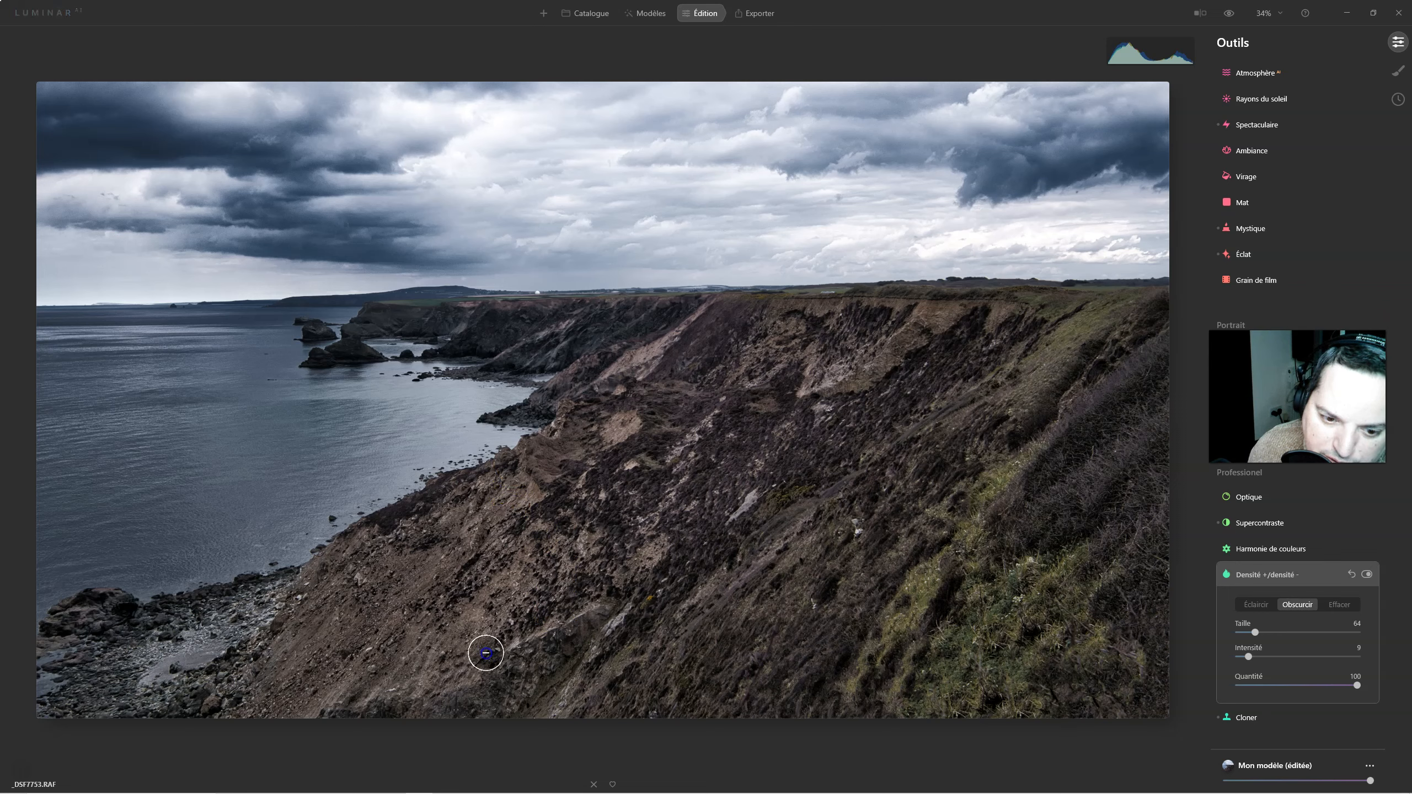
mouse_move(478, 661)
mouse_down()
mouse_move(588, 689)
mouse_move(618, 617)
mouse_move(488, 723)
mouse_up()
mouse_move(573, 606)
mouse_down()
mouse_move(589, 599)
mouse_move(425, 692)
mouse_up()
mouse_move(594, 627)
mouse_down()
mouse_move(477, 673)
mouse_move(805, 662)
mouse_move(856, 642)
mouse_move(931, 596)
mouse_move(1001, 478)
mouse_move(1114, 344)
mouse_up()
click(999, 480)
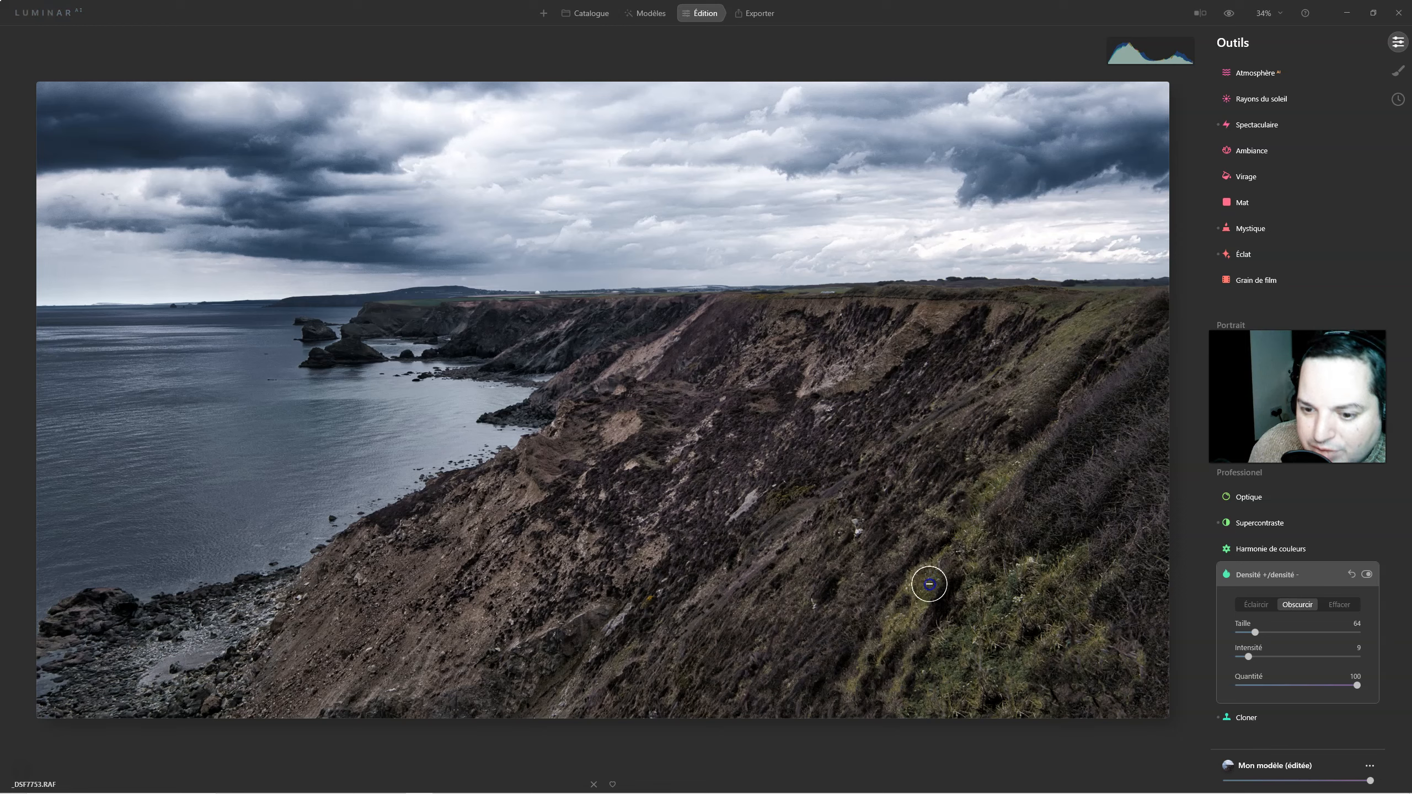
mouse_move(939, 682)
mouse_down()
mouse_move(963, 637)
mouse_move(941, 582)
mouse_move(981, 453)
mouse_move(973, 481)
mouse_move(968, 468)
mouse_move(1025, 409)
mouse_move(1012, 393)
mouse_move(854, 566)
mouse_move(961, 403)
mouse_move(1043, 378)
mouse_move(864, 567)
mouse_move(1011, 625)
mouse_move(1018, 594)
mouse_move(993, 536)
mouse_move(1014, 468)
mouse_up()
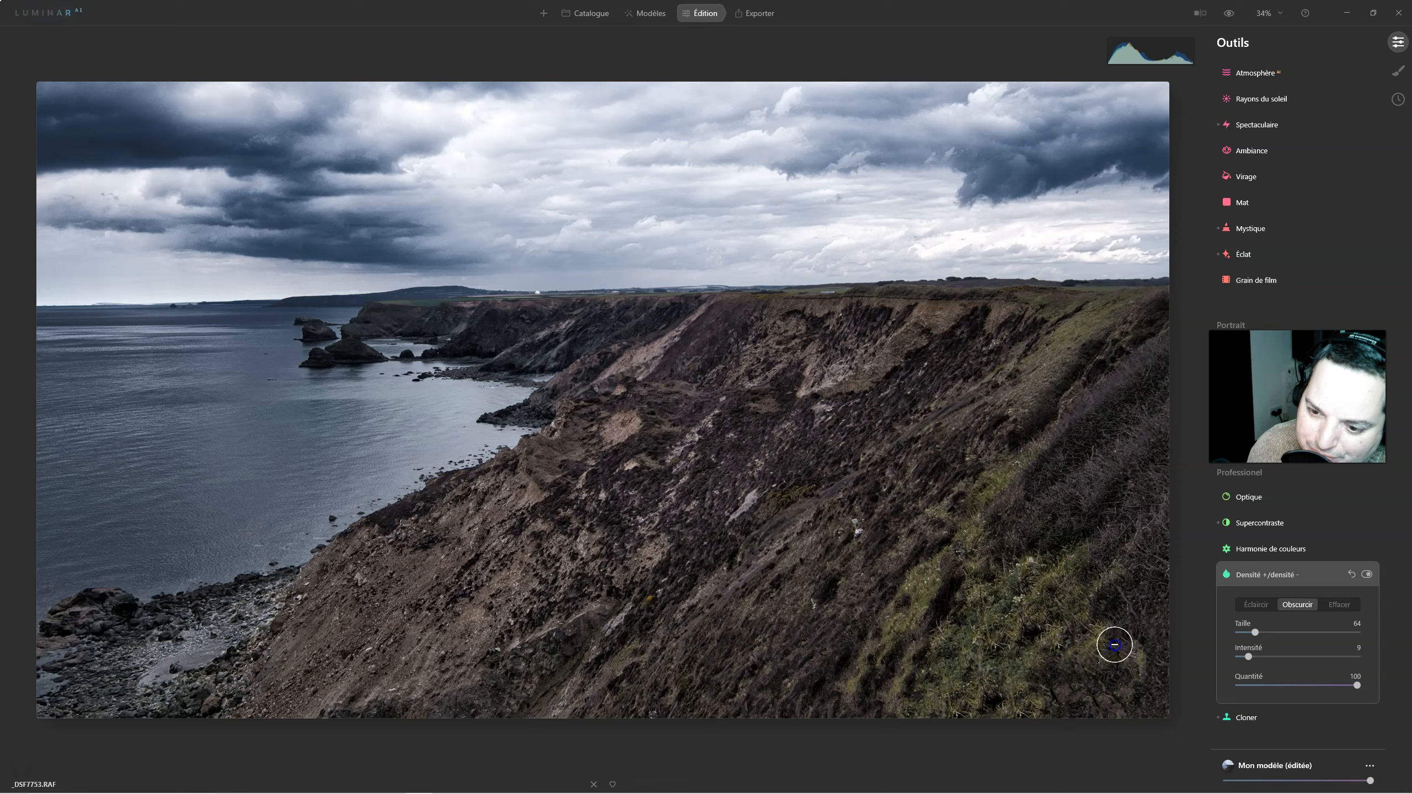
mouse_move(1167, 700)
mouse_down()
mouse_move(962, 723)
mouse_move(867, 707)
mouse_move(936, 720)
mouse_move(1105, 706)
mouse_move(1256, 577)
mouse_up()
click(1369, 575)
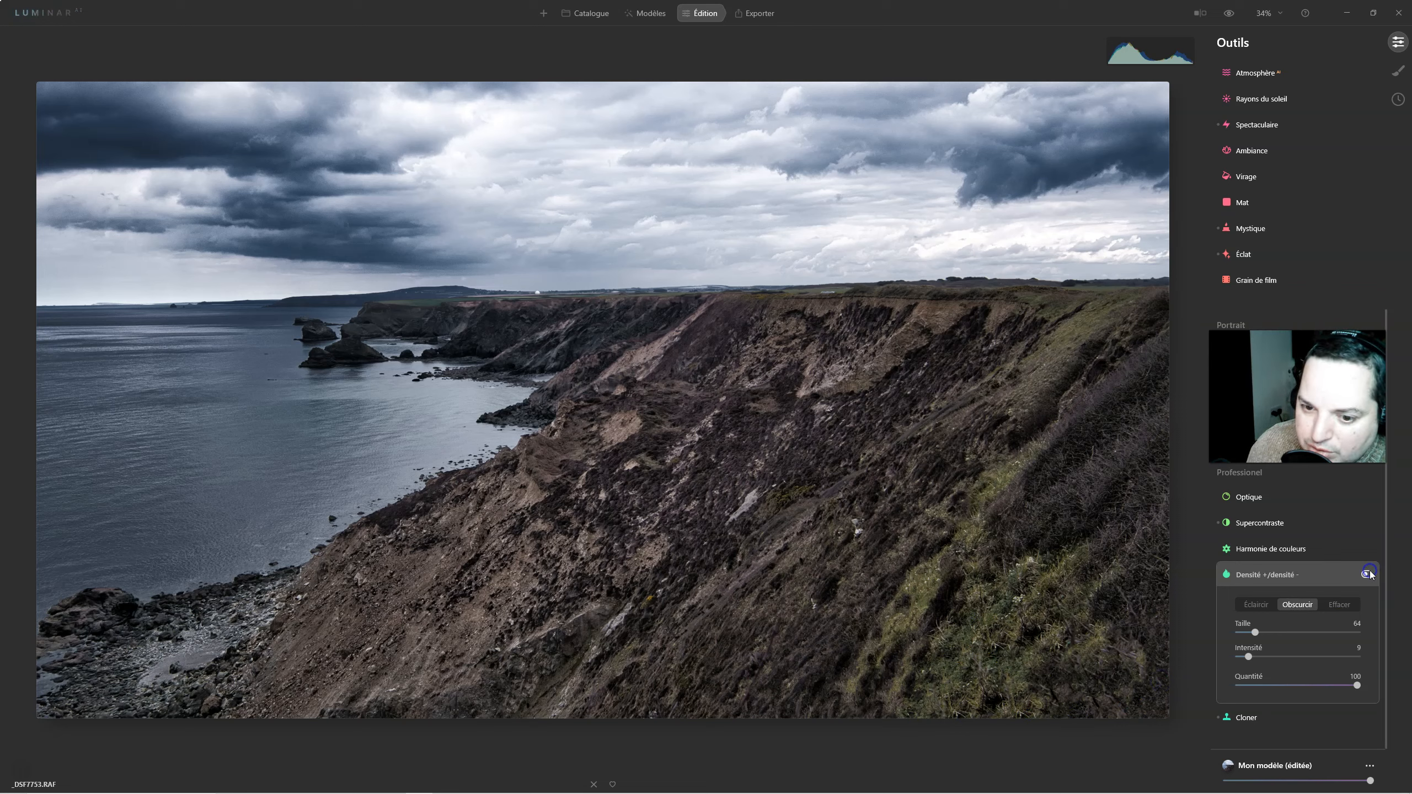
click(1369, 575)
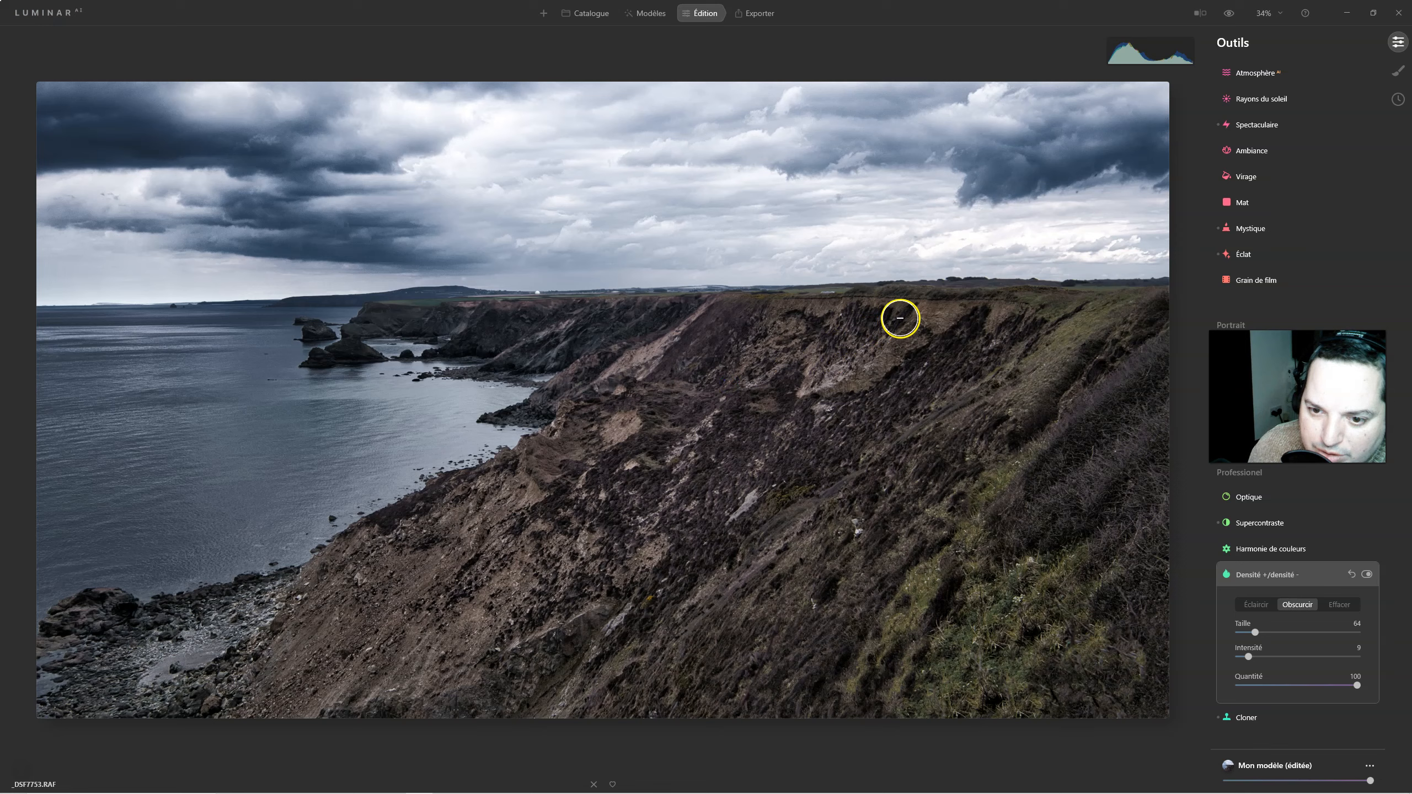
mouse_move(905, 316)
mouse_down()
mouse_move(863, 357)
mouse_move(800, 384)
mouse_up()
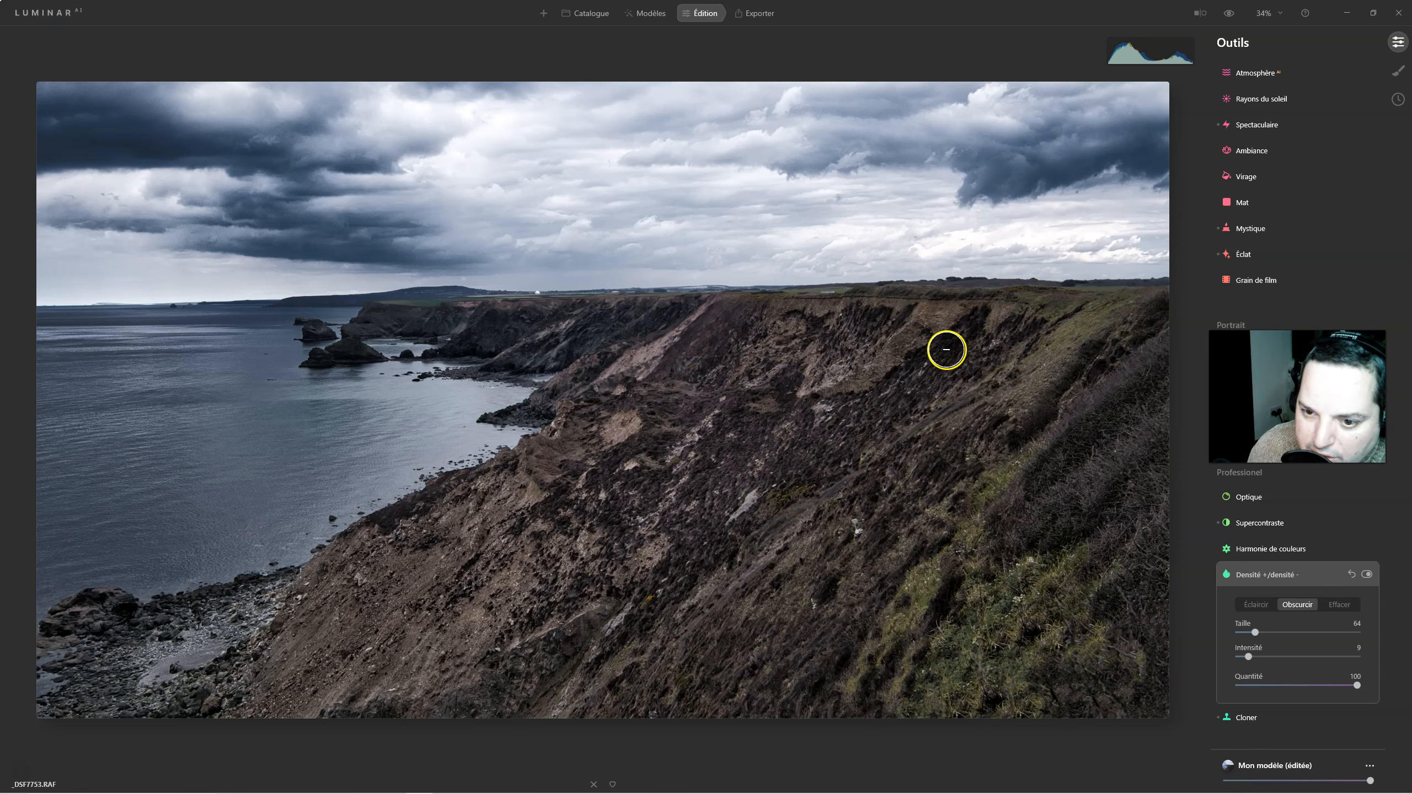
drag(944, 349, 834, 408)
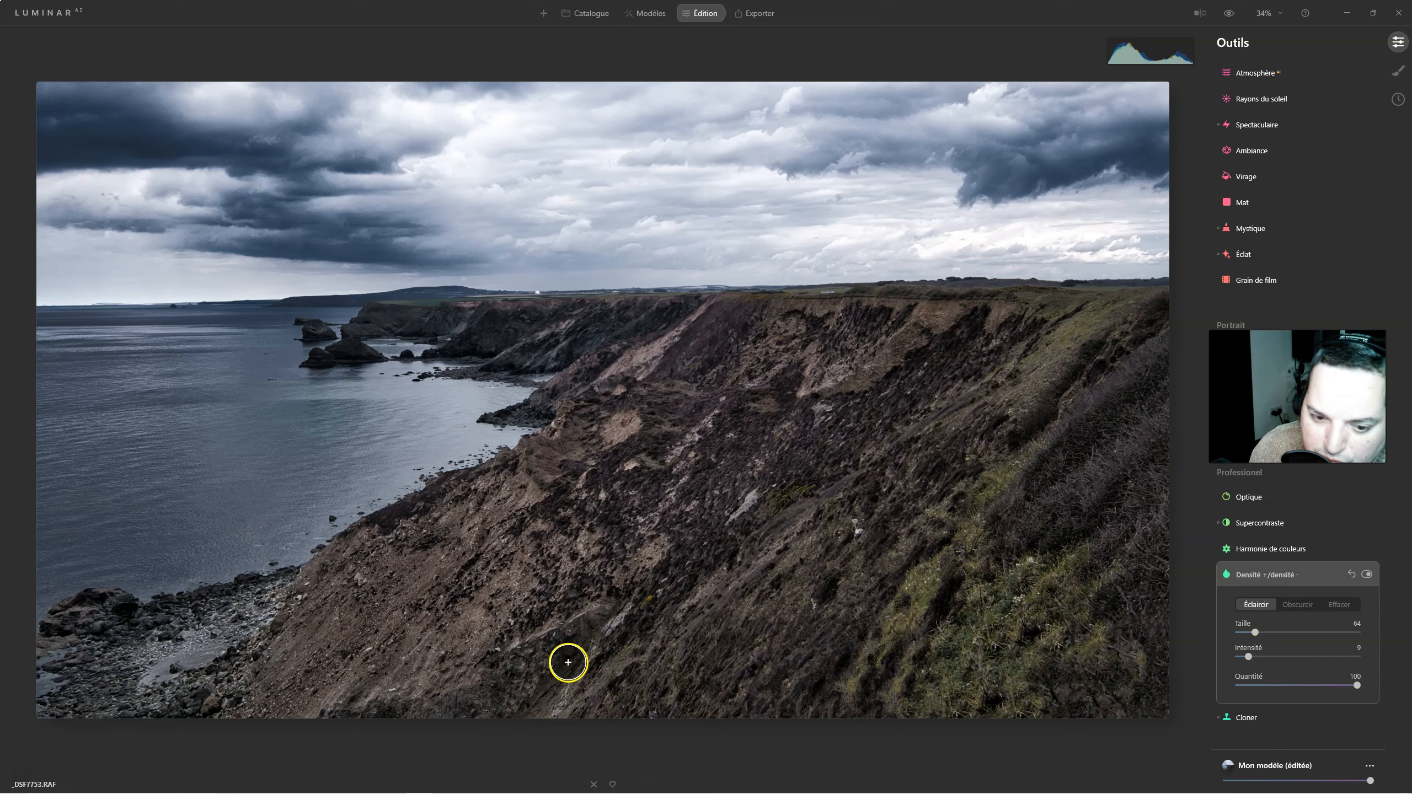
Lighten the bare earth on the lower slope, the pale rock patch and the cliff's upper rim with the Éclaircir brush
drag(588, 624, 438, 708)
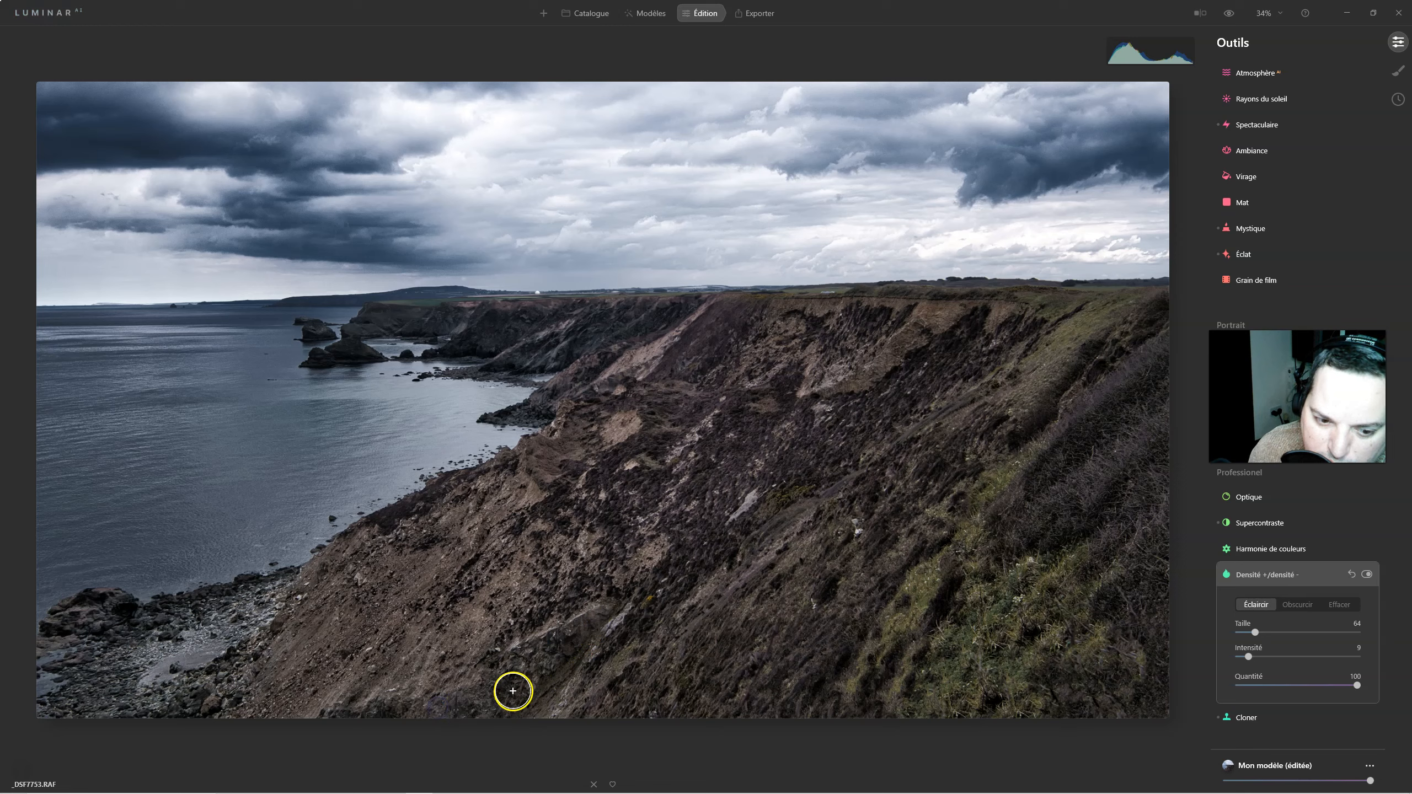
drag(327, 703, 378, 703)
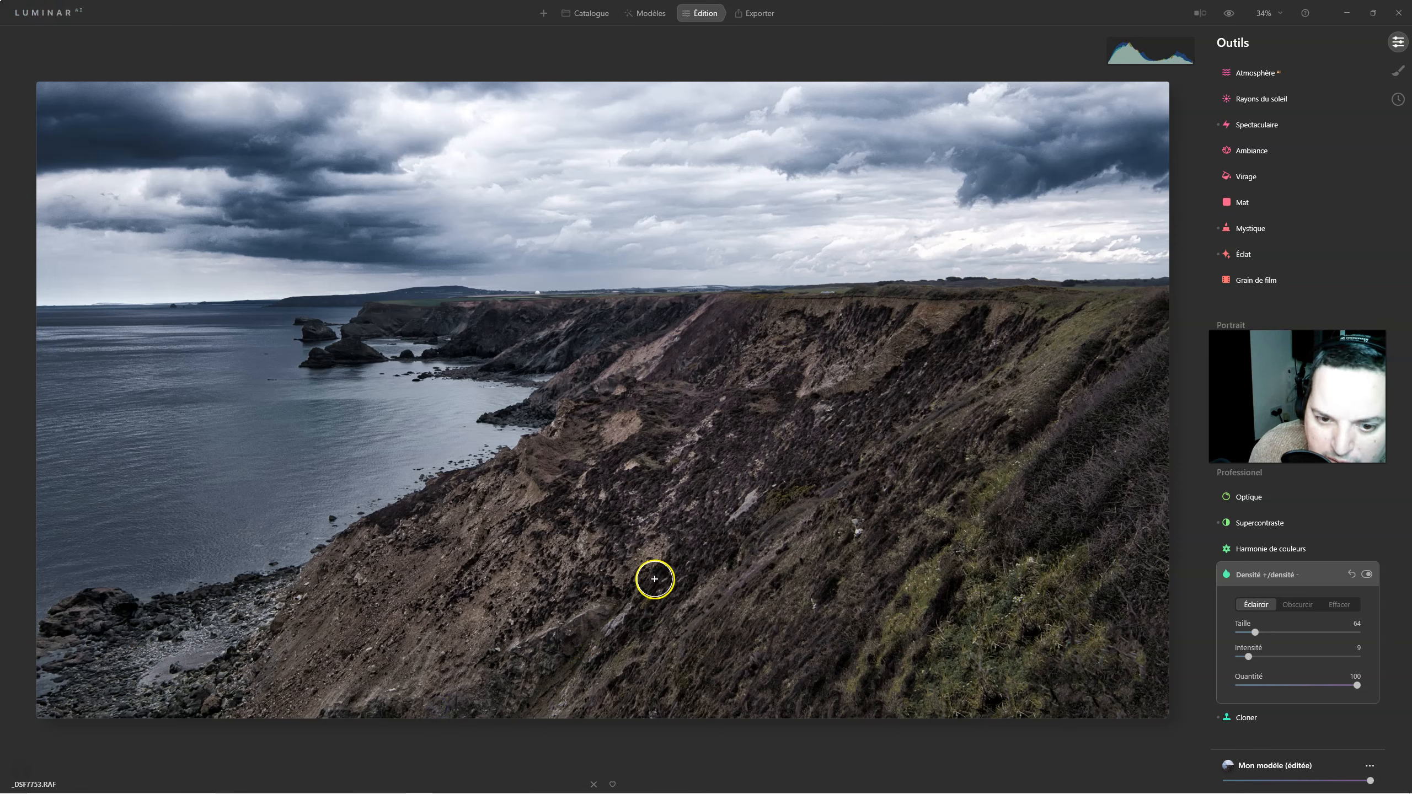
drag(621, 421, 629, 430)
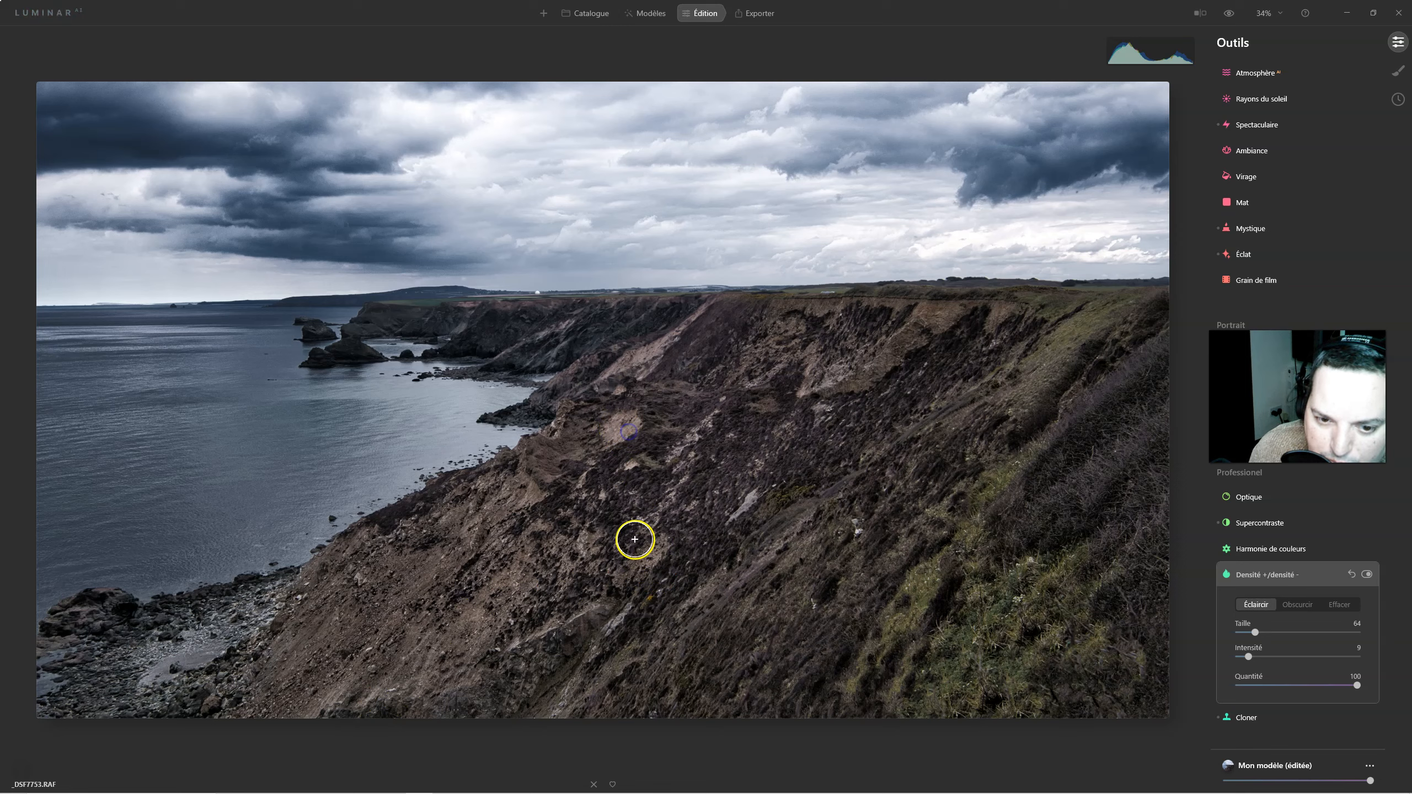
click(917, 329)
mouse_move(917, 329)
mouse_down()
mouse_move(831, 389)
mouse_move(616, 371)
mouse_move(703, 319)
mouse_up()
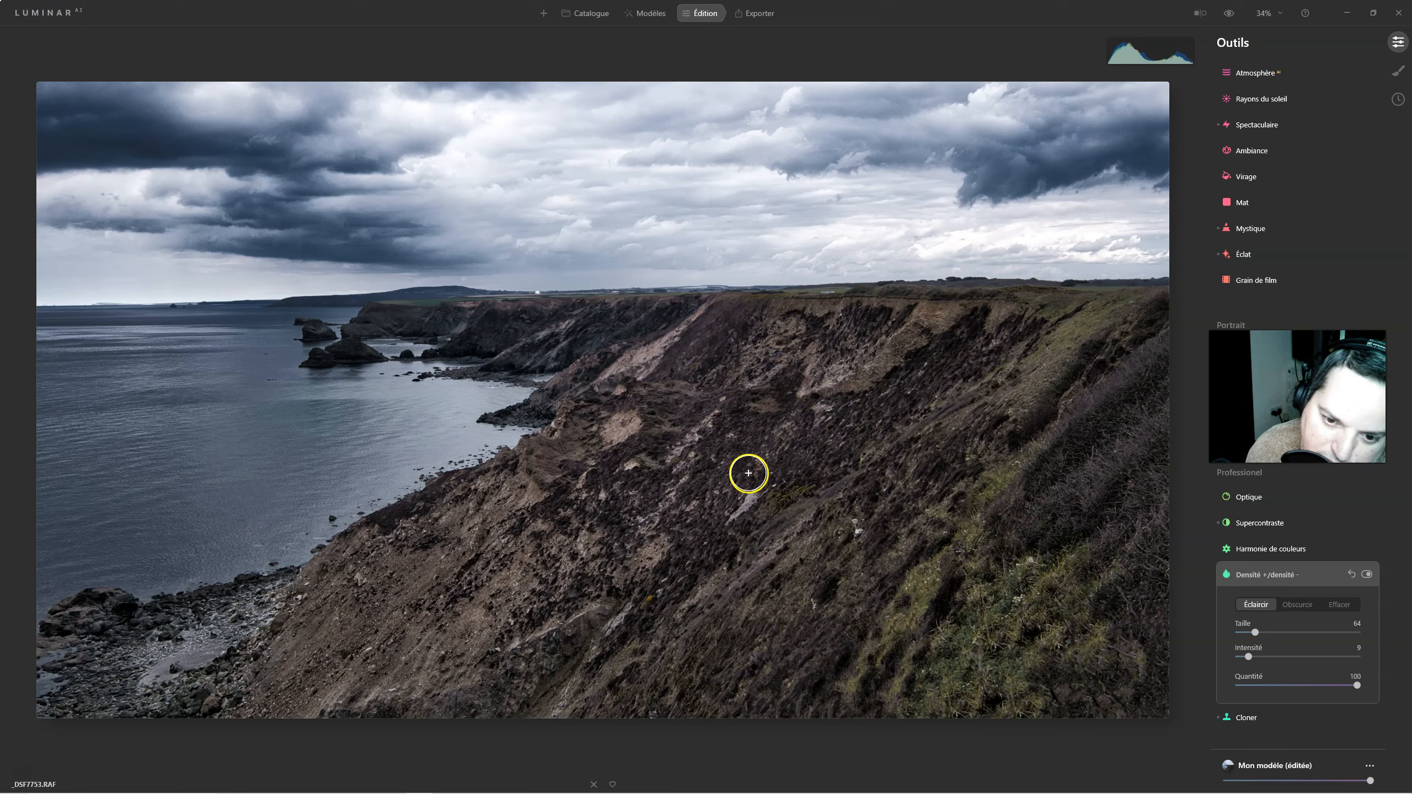
Lighten the green vegetation and the grassy ridge on the right of the cliff, and check the Densité +/densité - effect
mouse_move(922, 598)
mouse_down()
mouse_move(875, 677)
mouse_move(917, 688)
mouse_up()
drag(993, 635, 998, 662)
mouse_move(1098, 640)
mouse_down()
mouse_move(1052, 660)
mouse_move(1047, 683)
mouse_move(981, 713)
mouse_move(957, 702)
mouse_move(989, 683)
mouse_up()
drag(1026, 458, 999, 490)
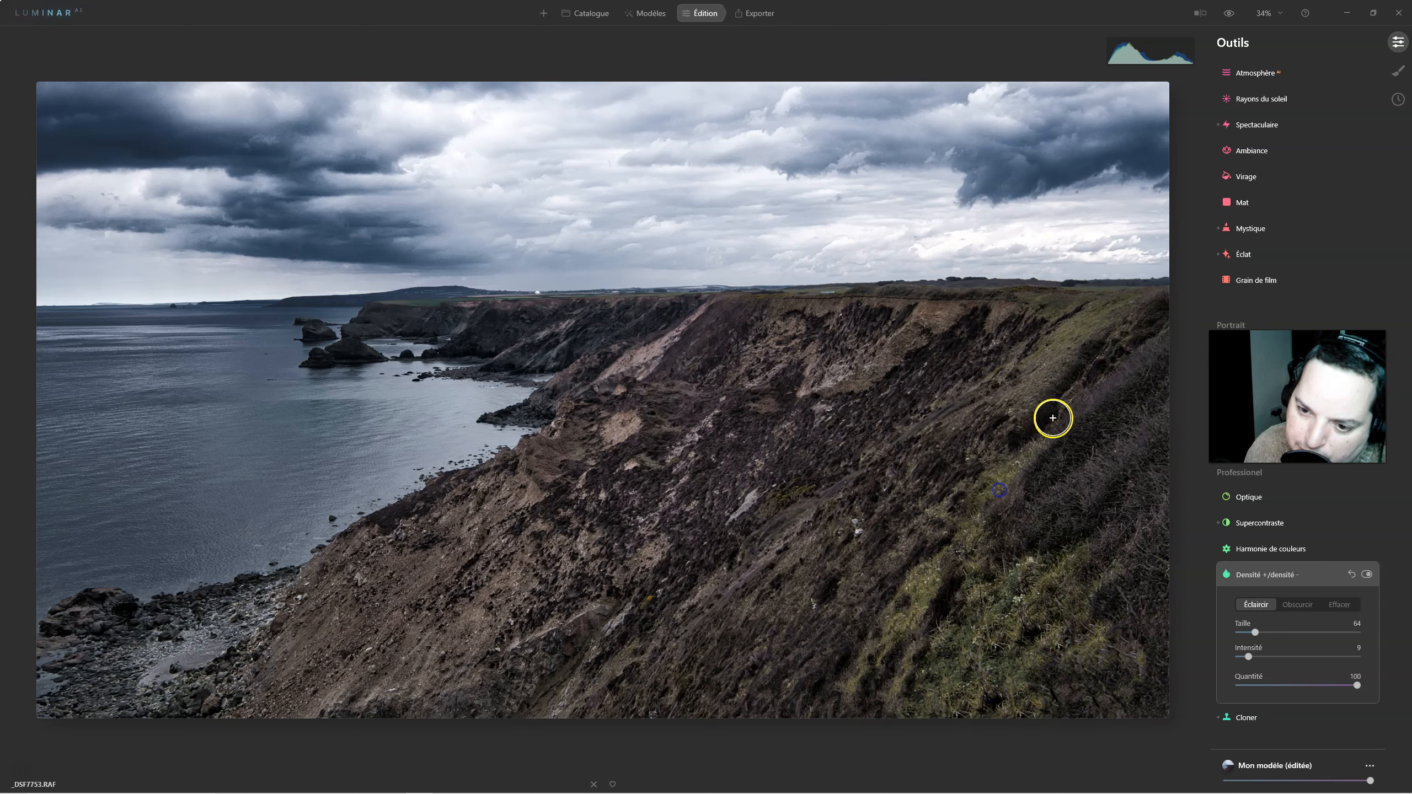
drag(1096, 319, 1029, 379)
drag(1010, 396, 1008, 405)
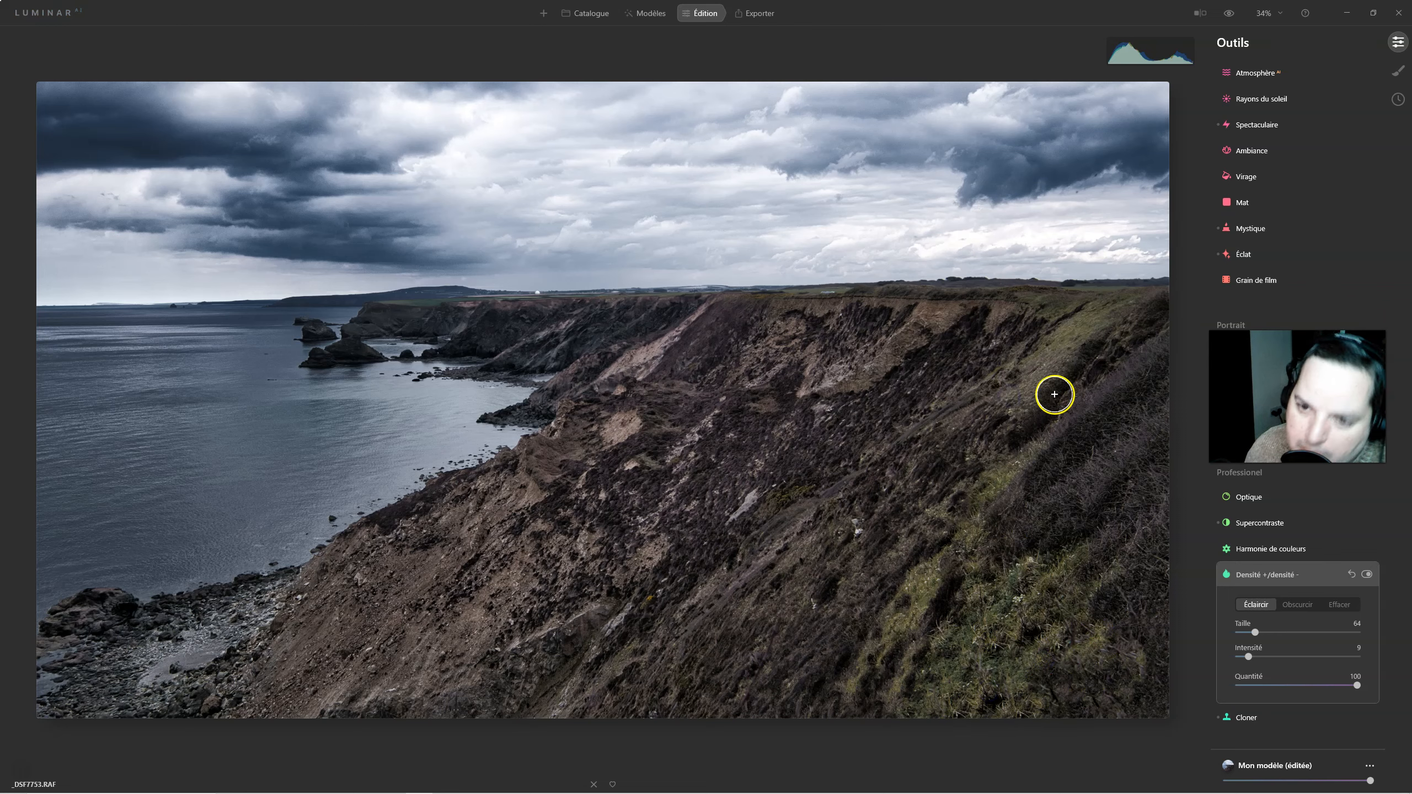
click(1367, 575)
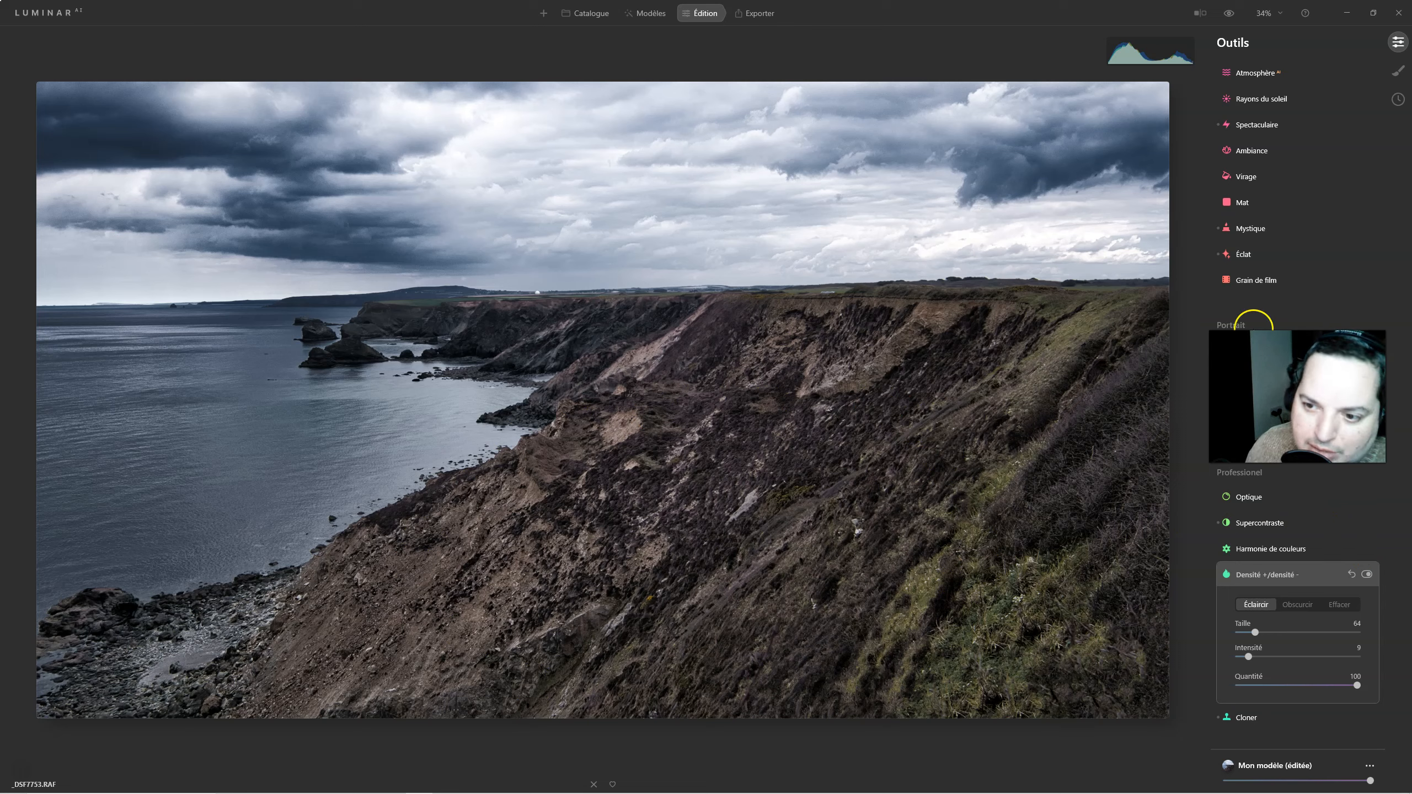
click(1259, 579)
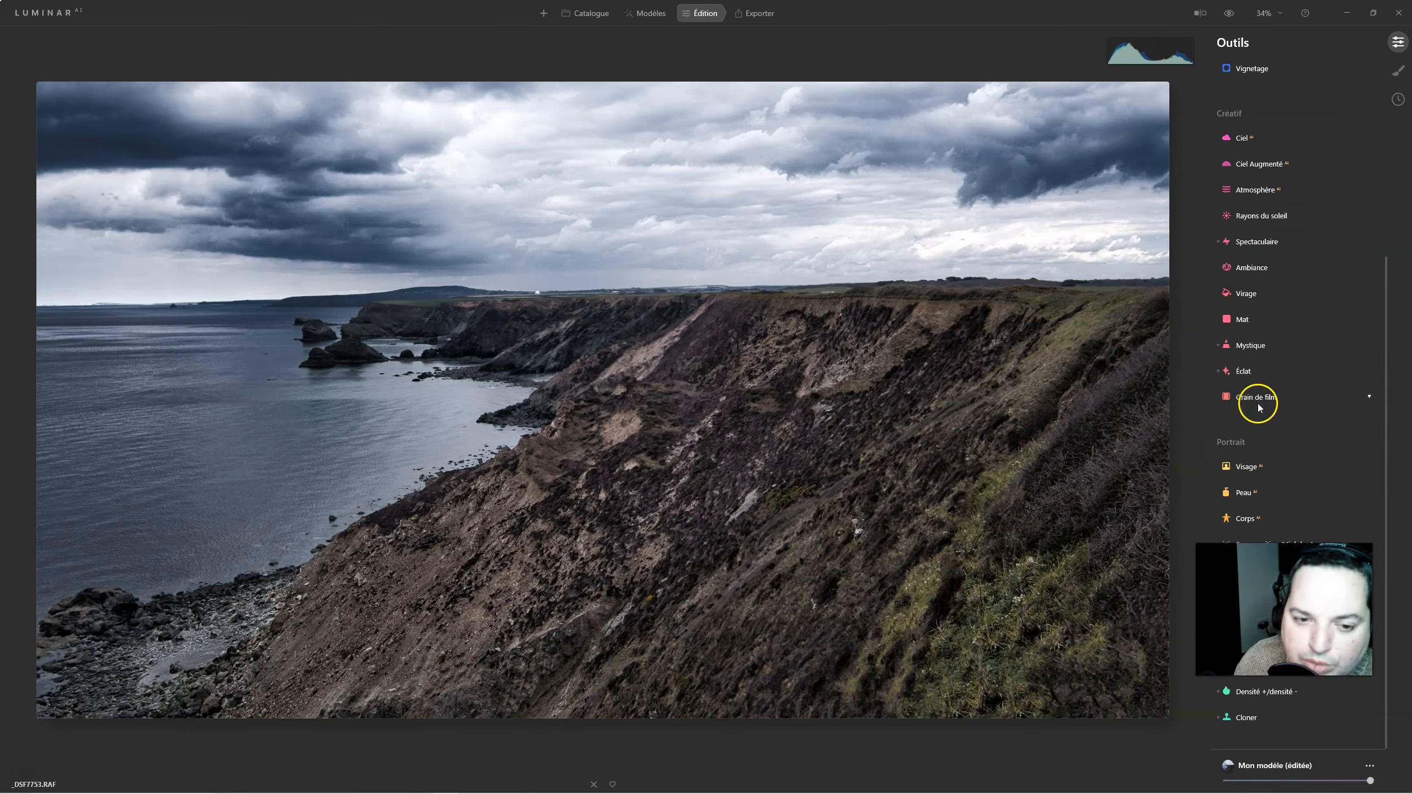
Add Brouillard with the Atmosphère tool at Quantité 40, Profondeur 34 and La clarté 100, and compare the photo without it
click(1246, 189)
drag(1238, 245, 1285, 273)
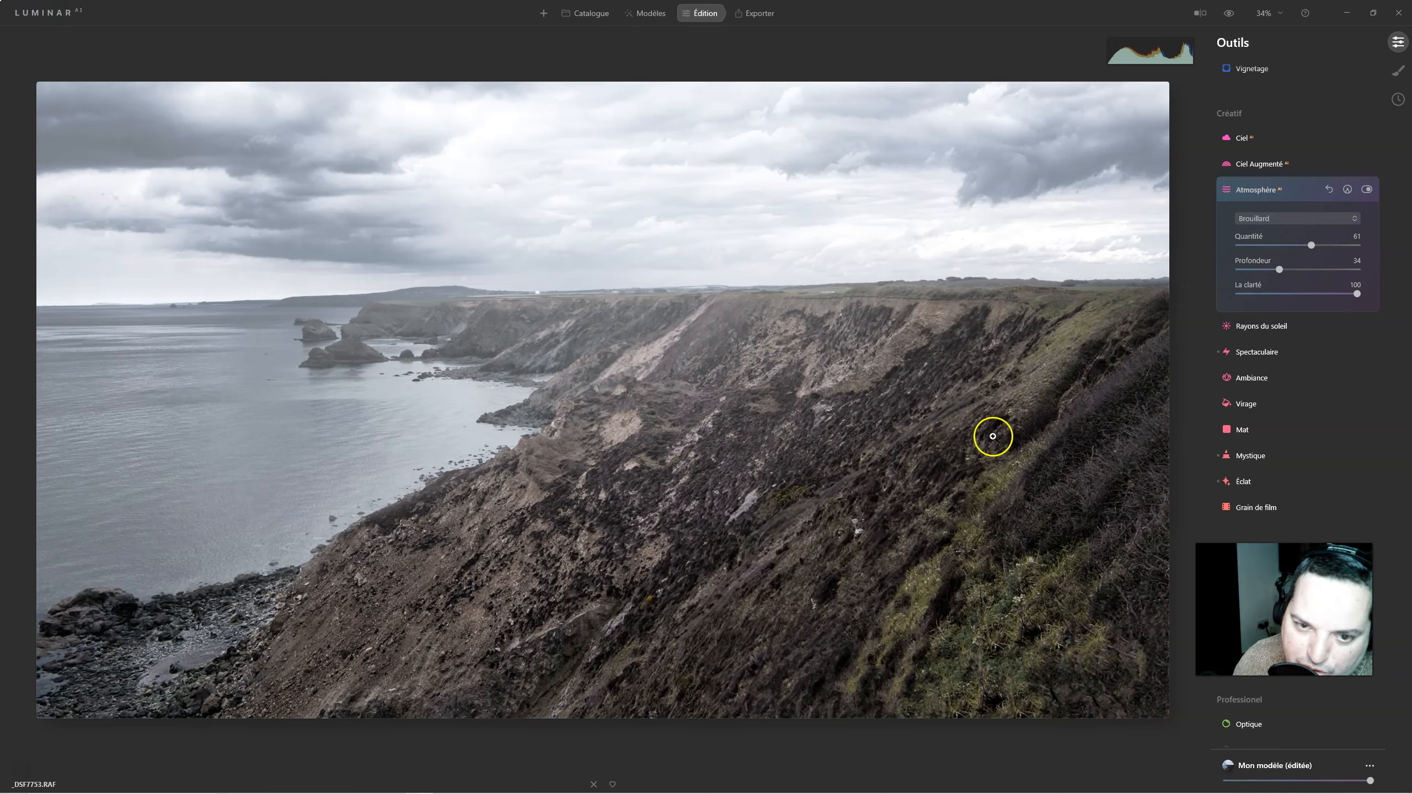
drag(1312, 246, 1307, 248)
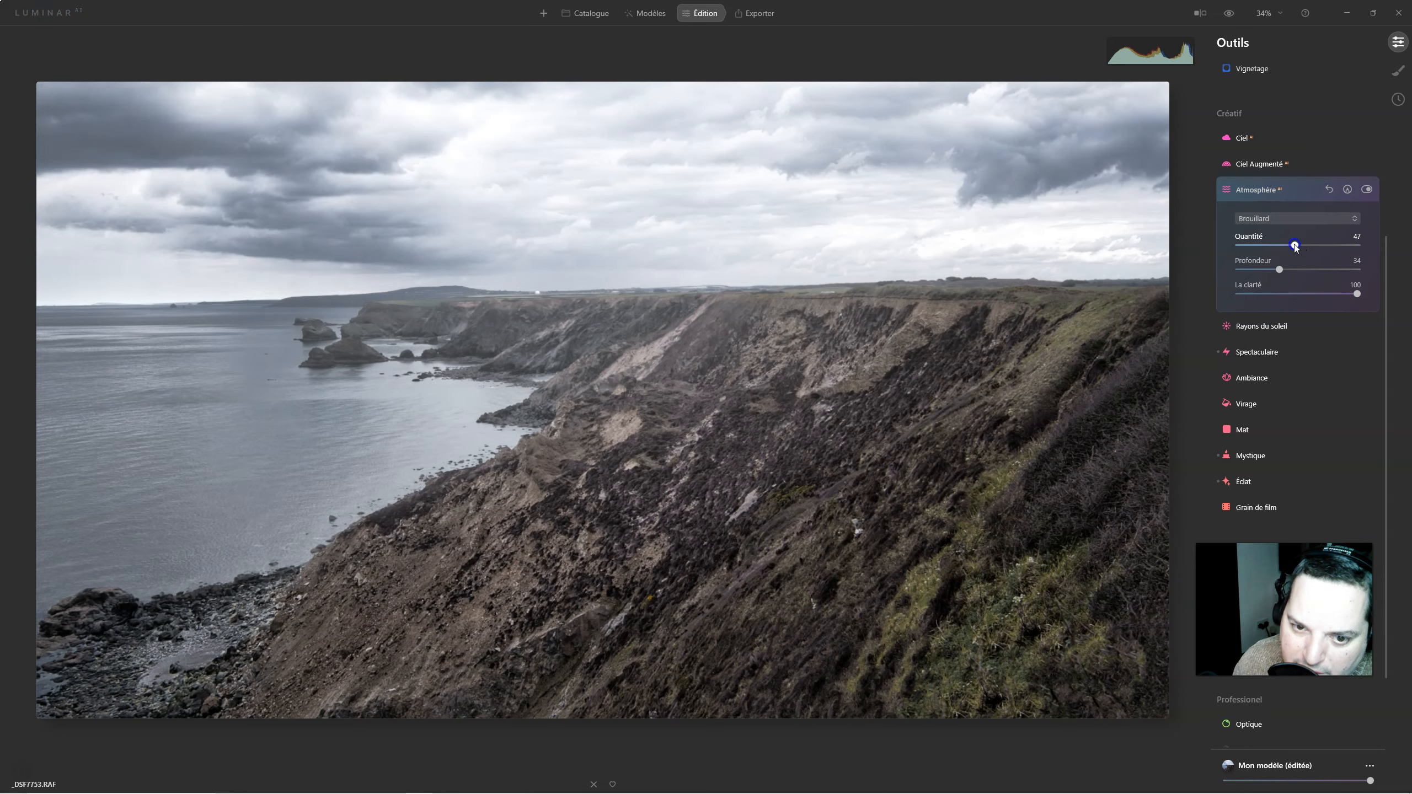
drag(1292, 248, 1287, 248)
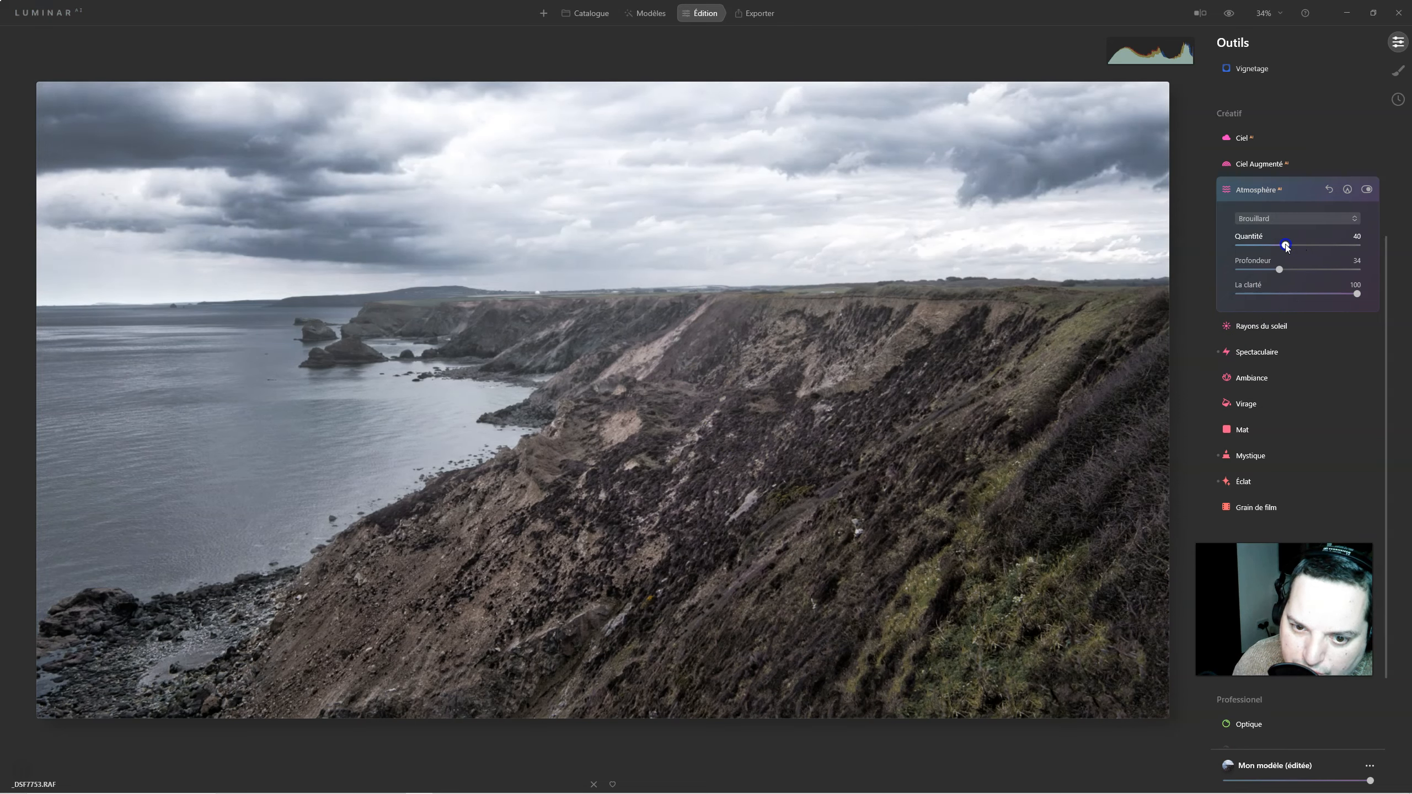
click(1367, 189)
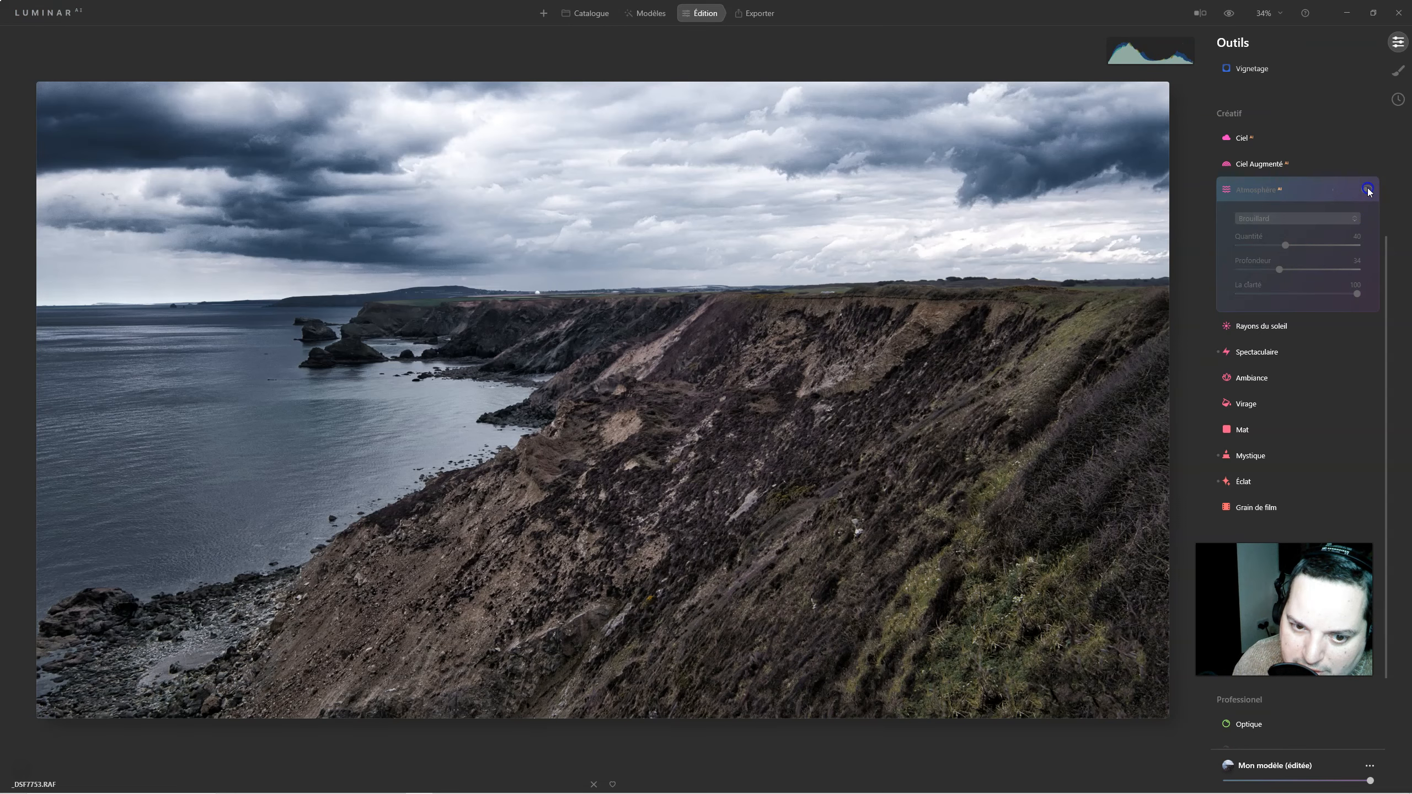
click(1368, 190)
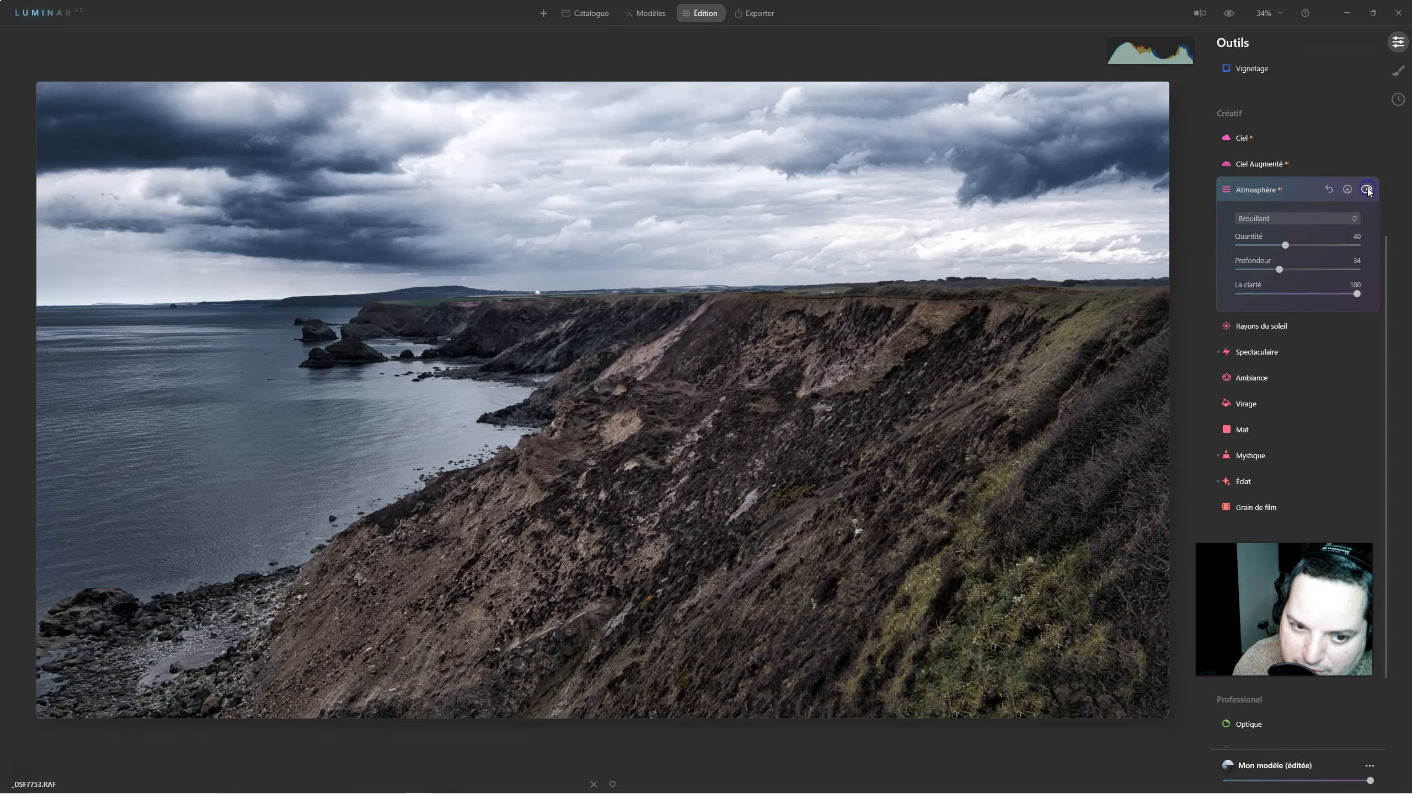
Reduce the fog to a Quantité of 29 and La clarté of 56, comparing the photo with and without it
click(1285, 245)
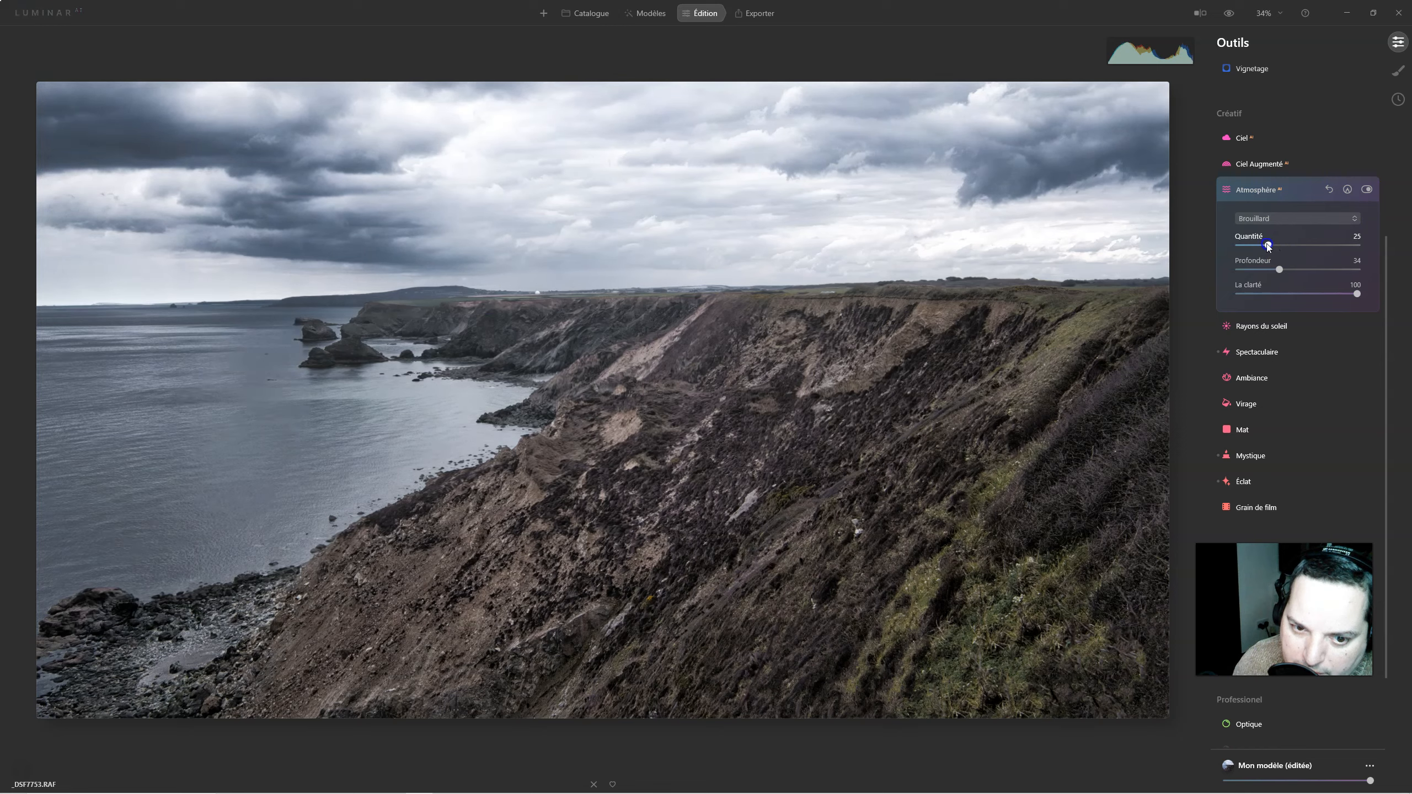
click(1269, 246)
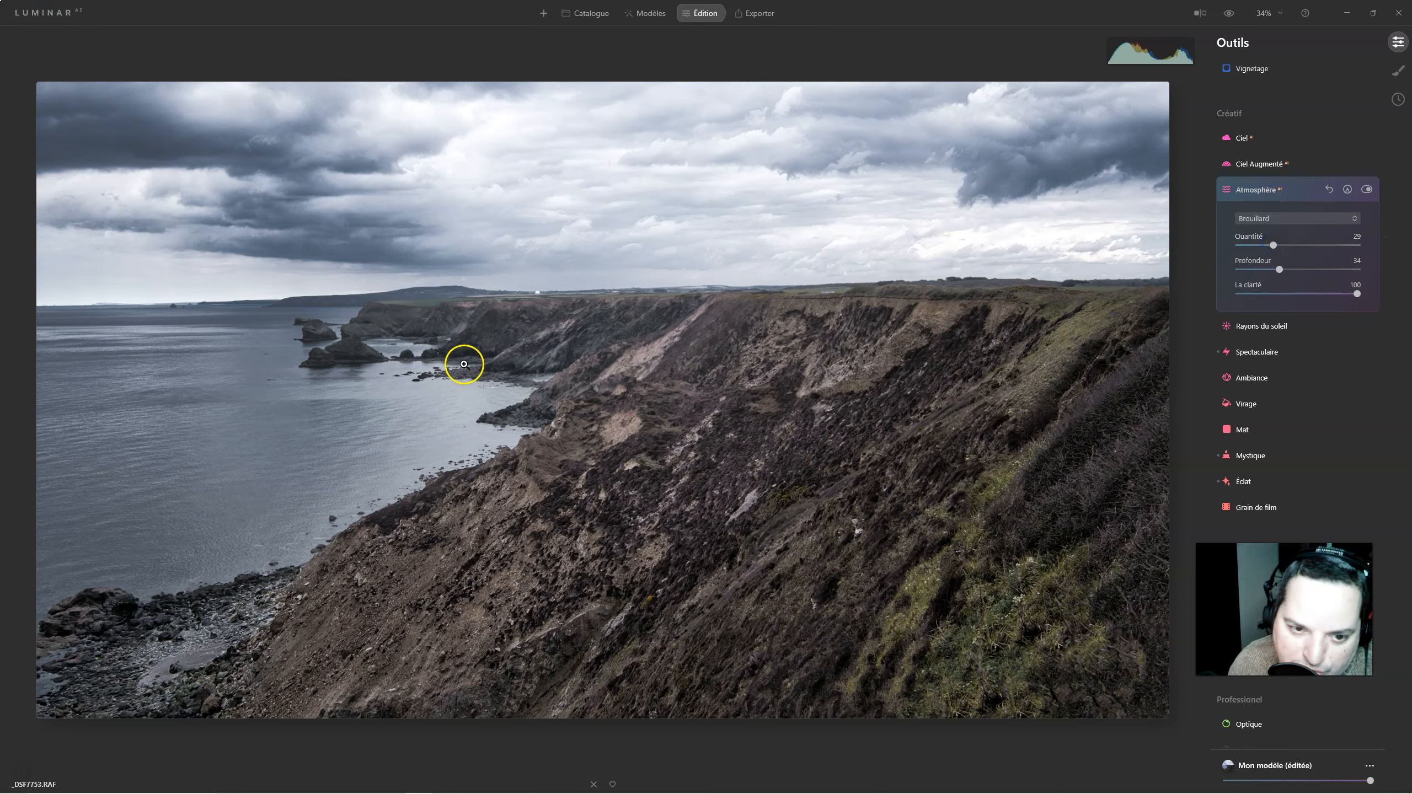
click(1368, 189)
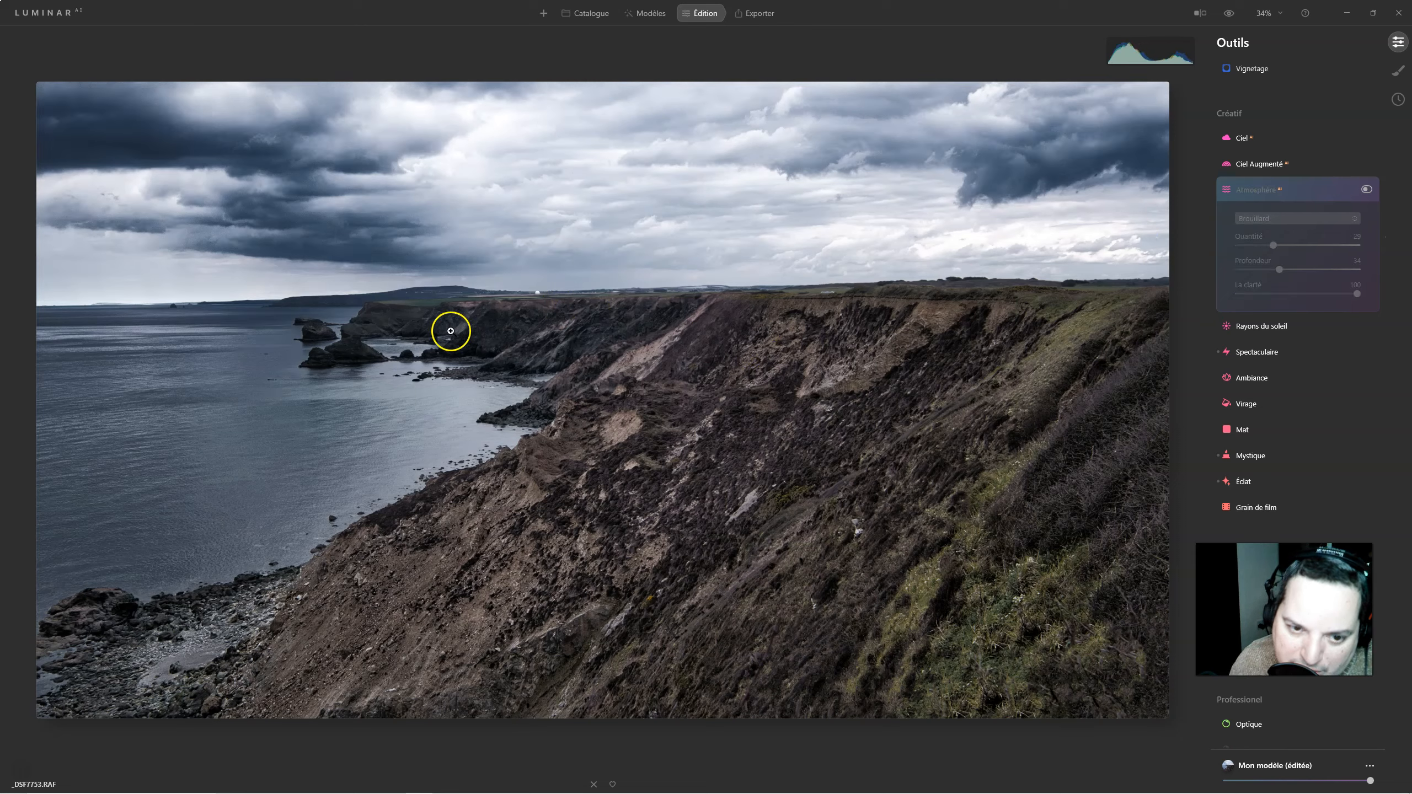
click(1368, 190)
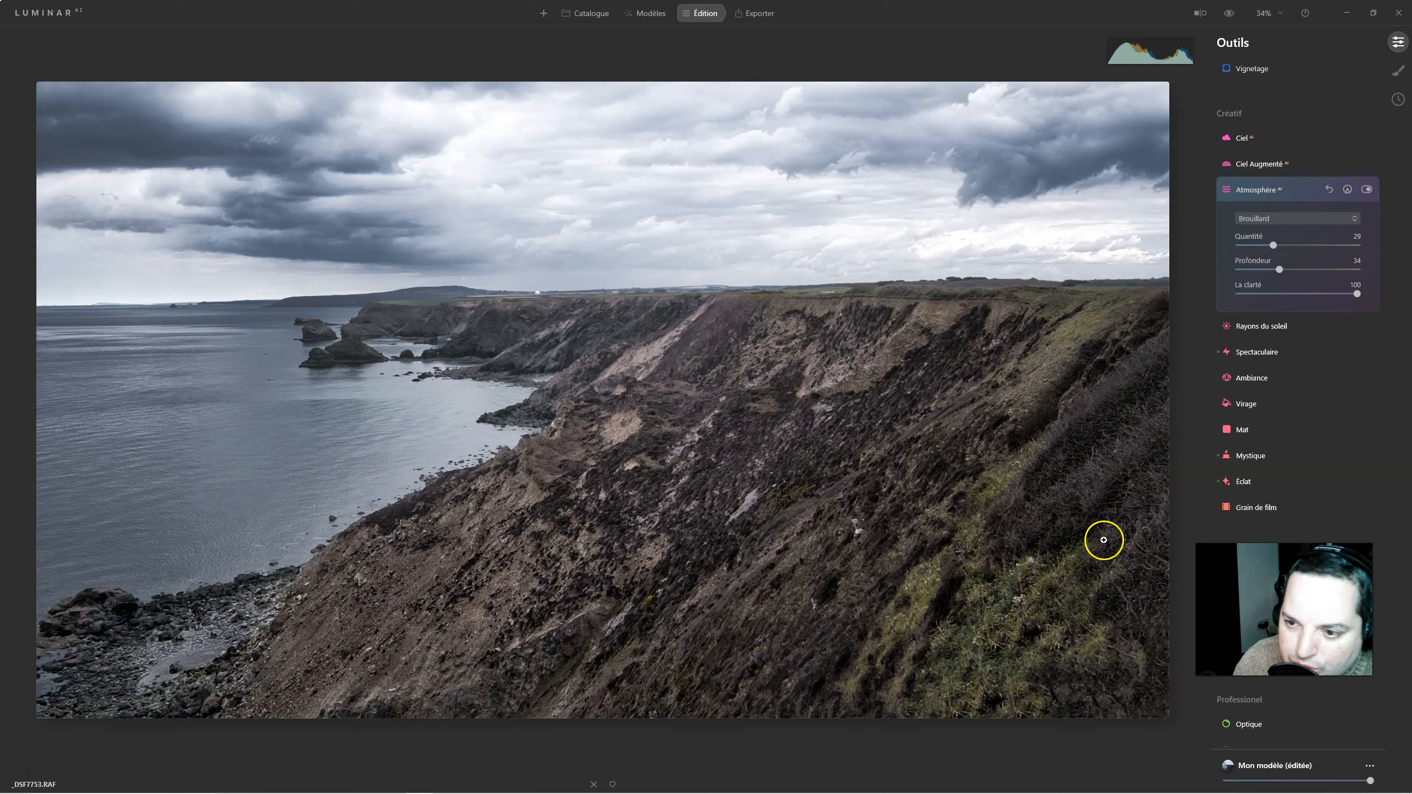
drag(1352, 286, 1306, 295)
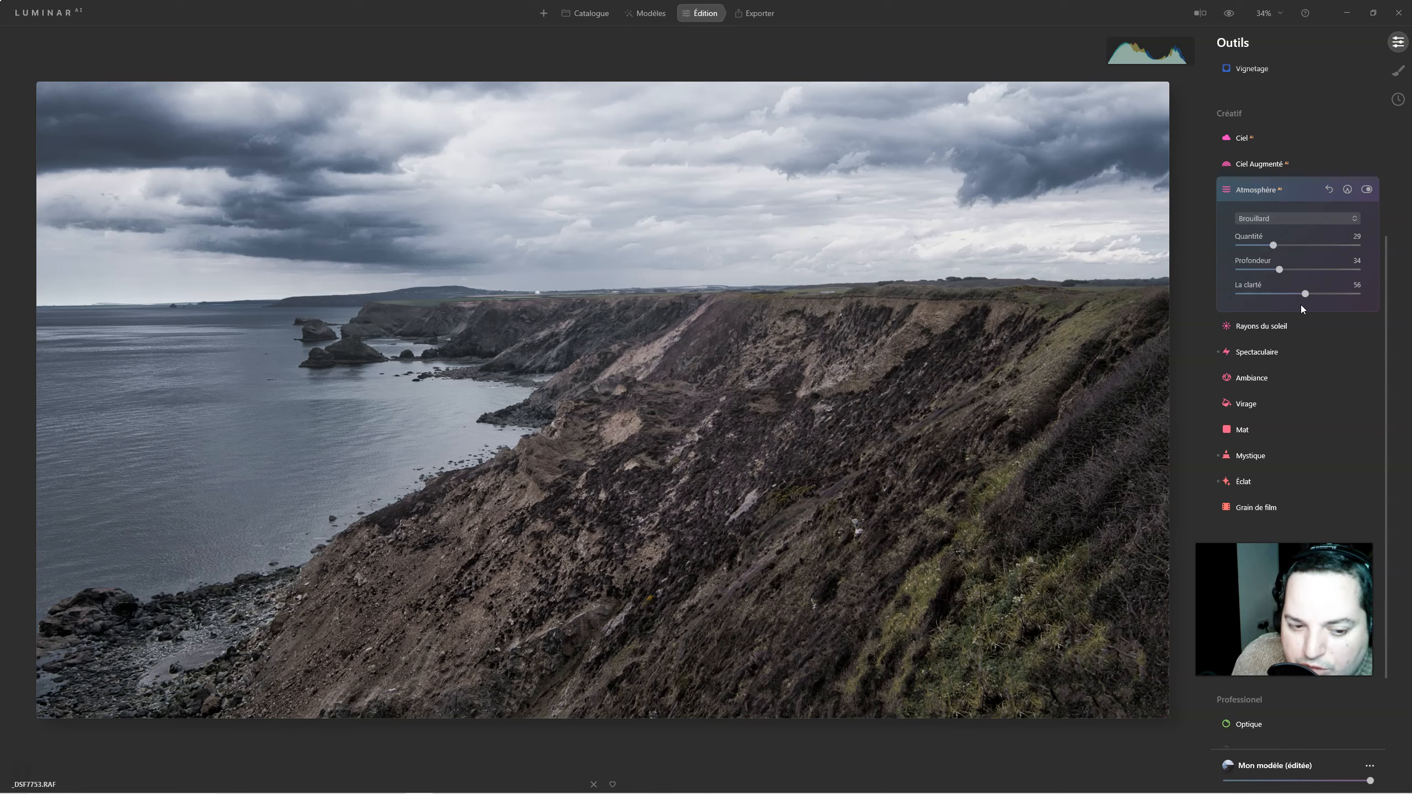
click(1248, 190)
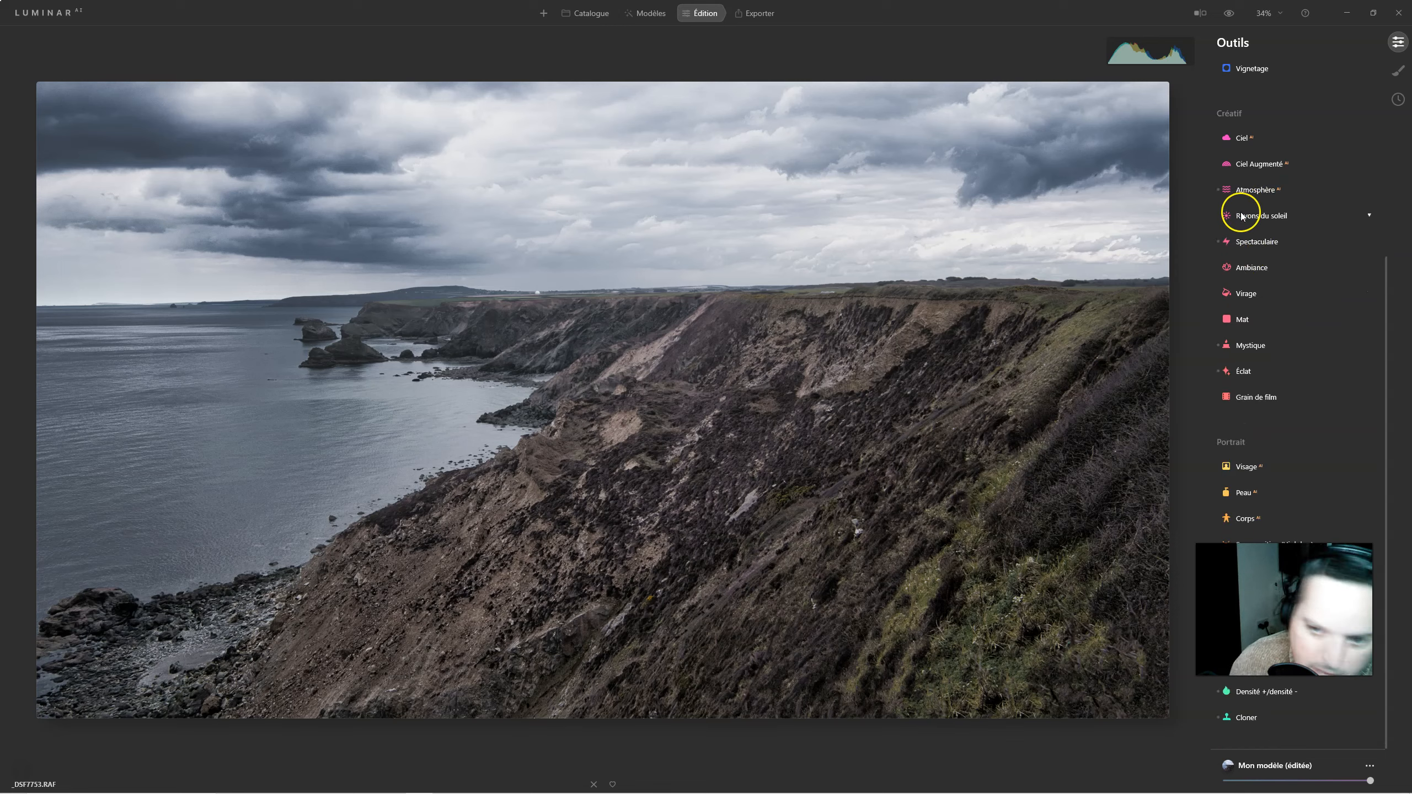
Reduce the photo's colour with the Couleur tool, setting Saturation to -8 and Vibrance to -10
scroll(1270, 299, up, 5)
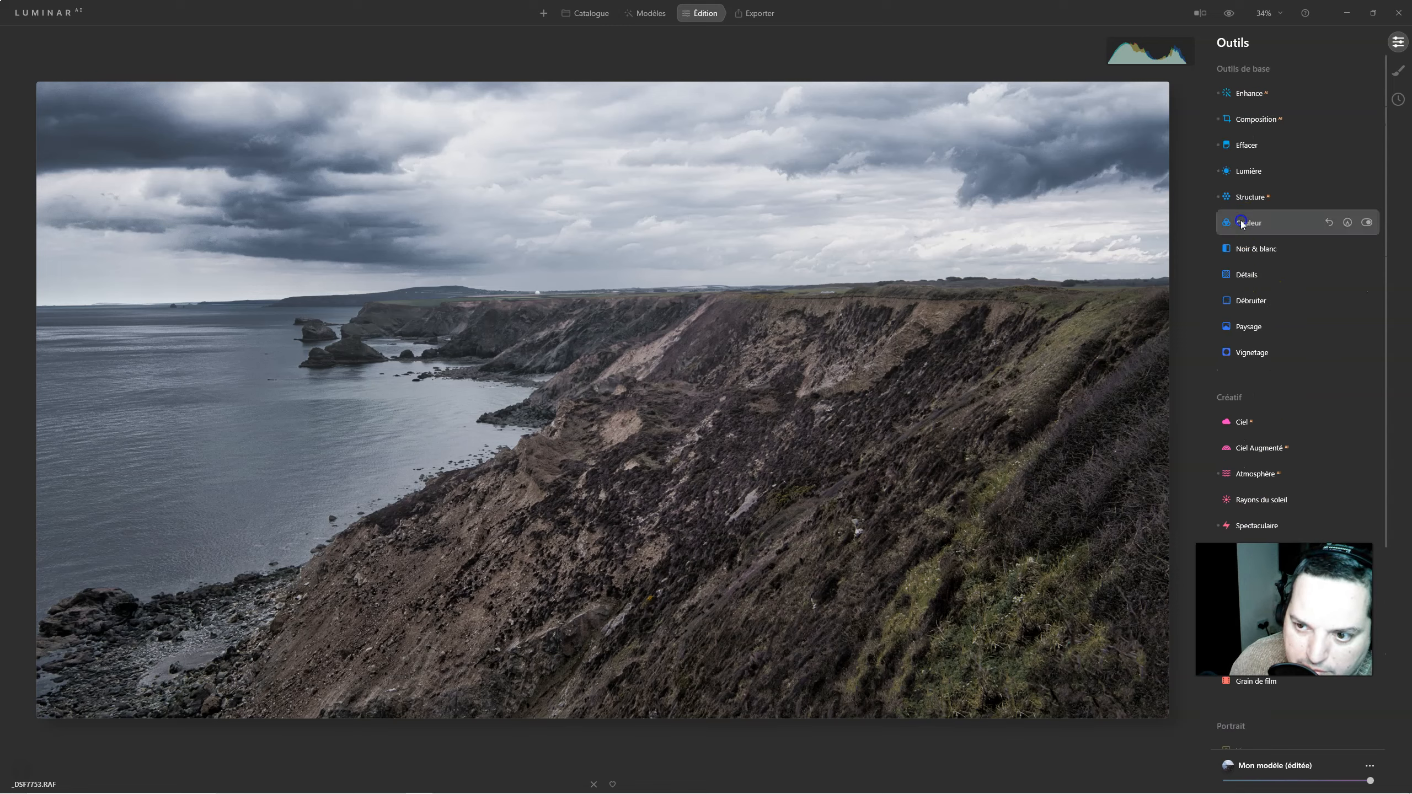
click(1242, 223)
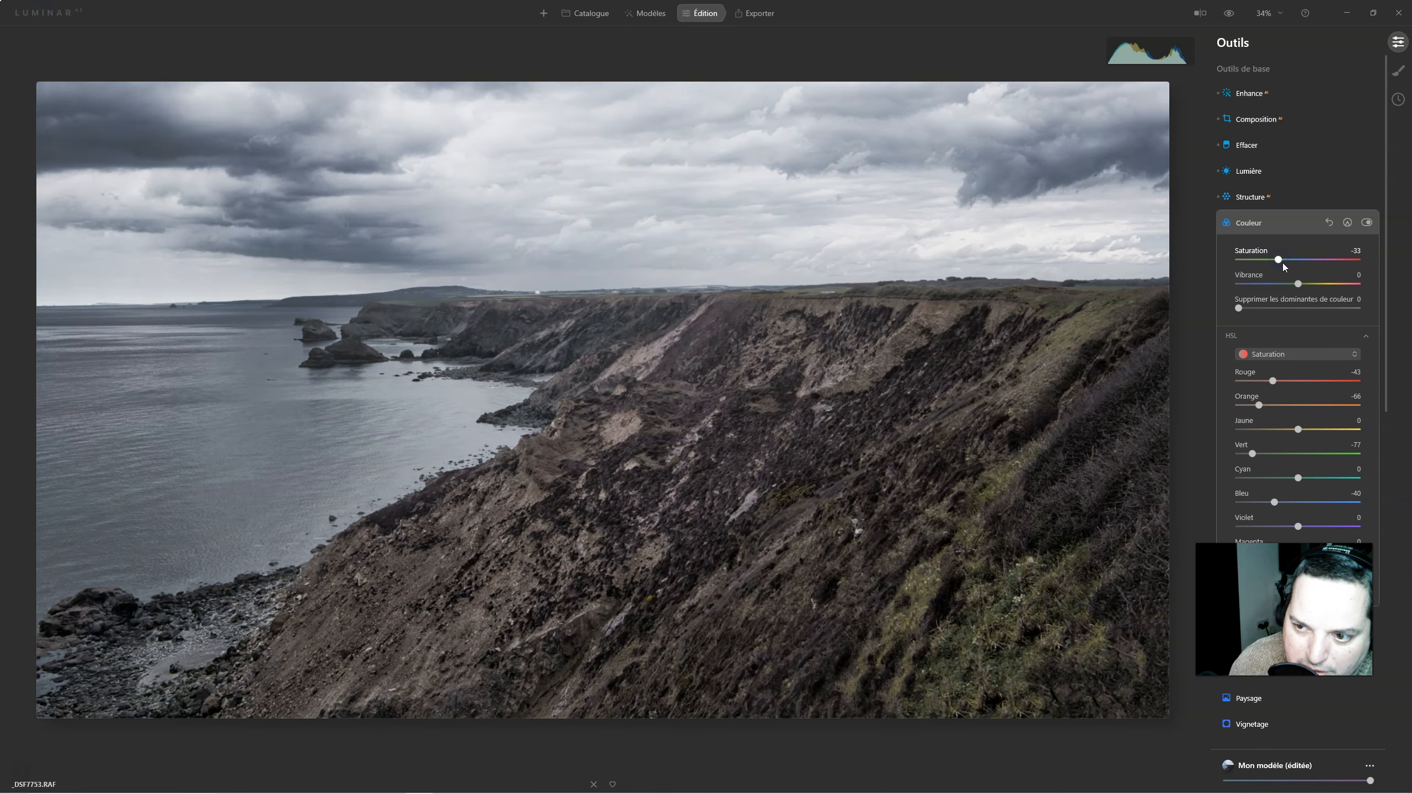
drag(1296, 283, 1297, 284)
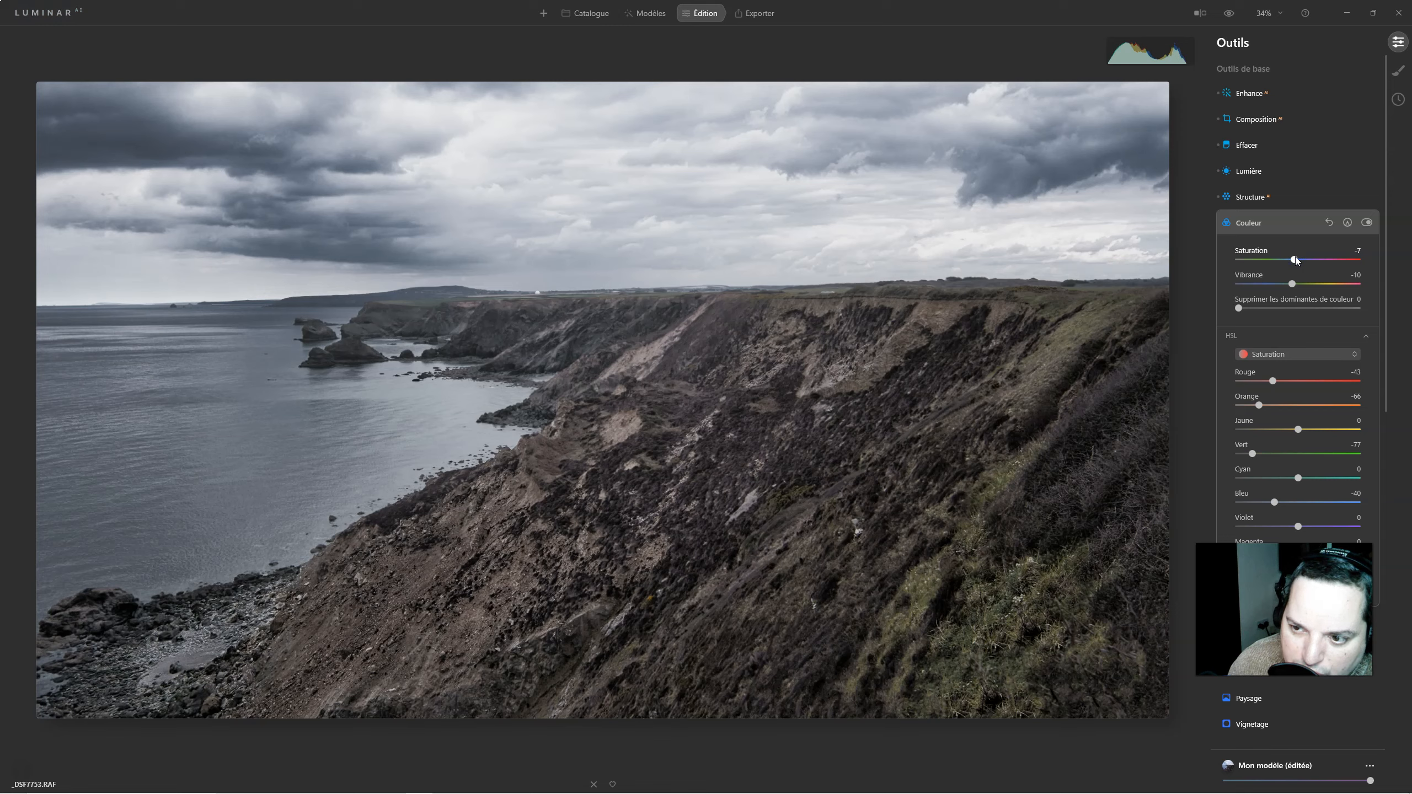
drag(1296, 258, 1296, 258)
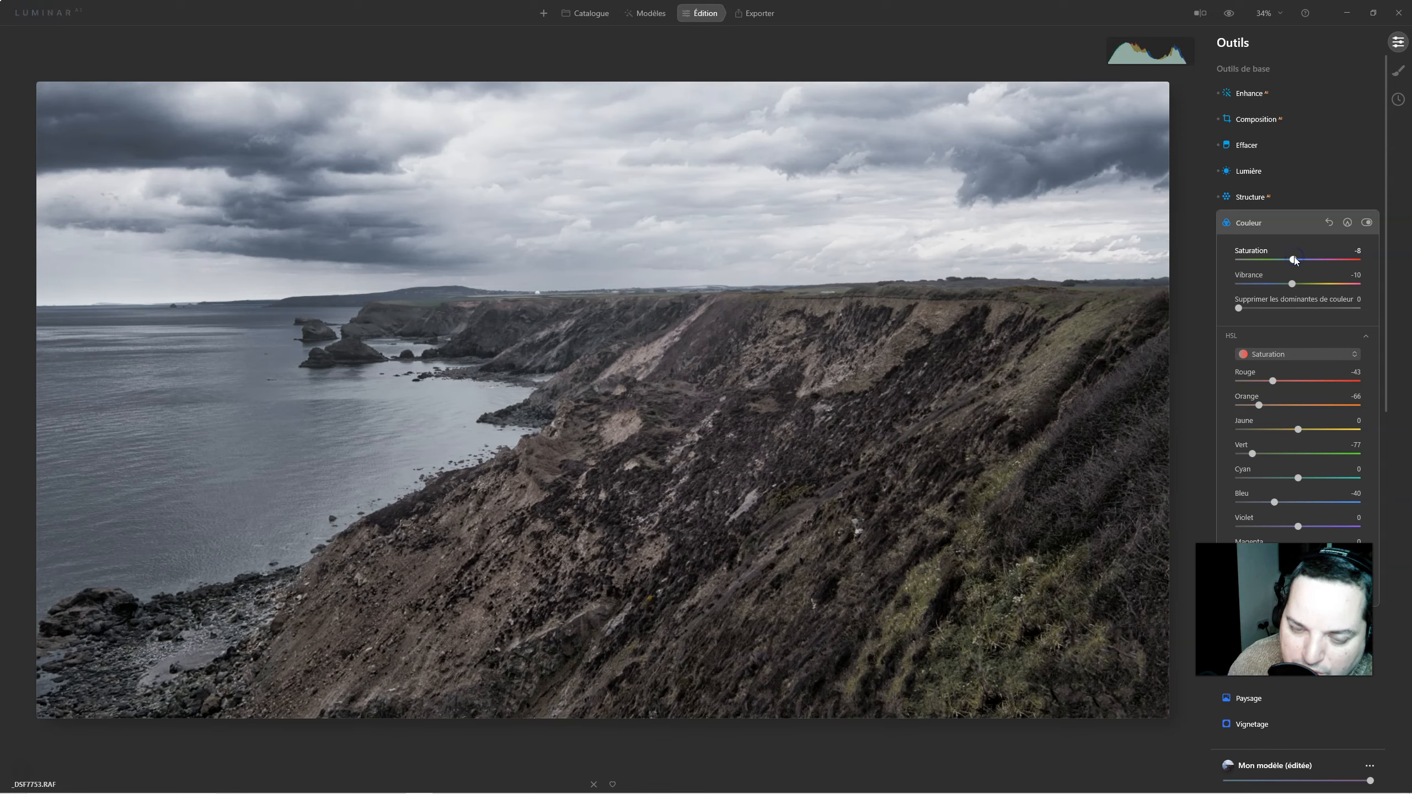
click(1251, 222)
Centre a vignette on the lower cliff slope, using Quantité -100 and Taille 0 to judge its placement
click(1248, 352)
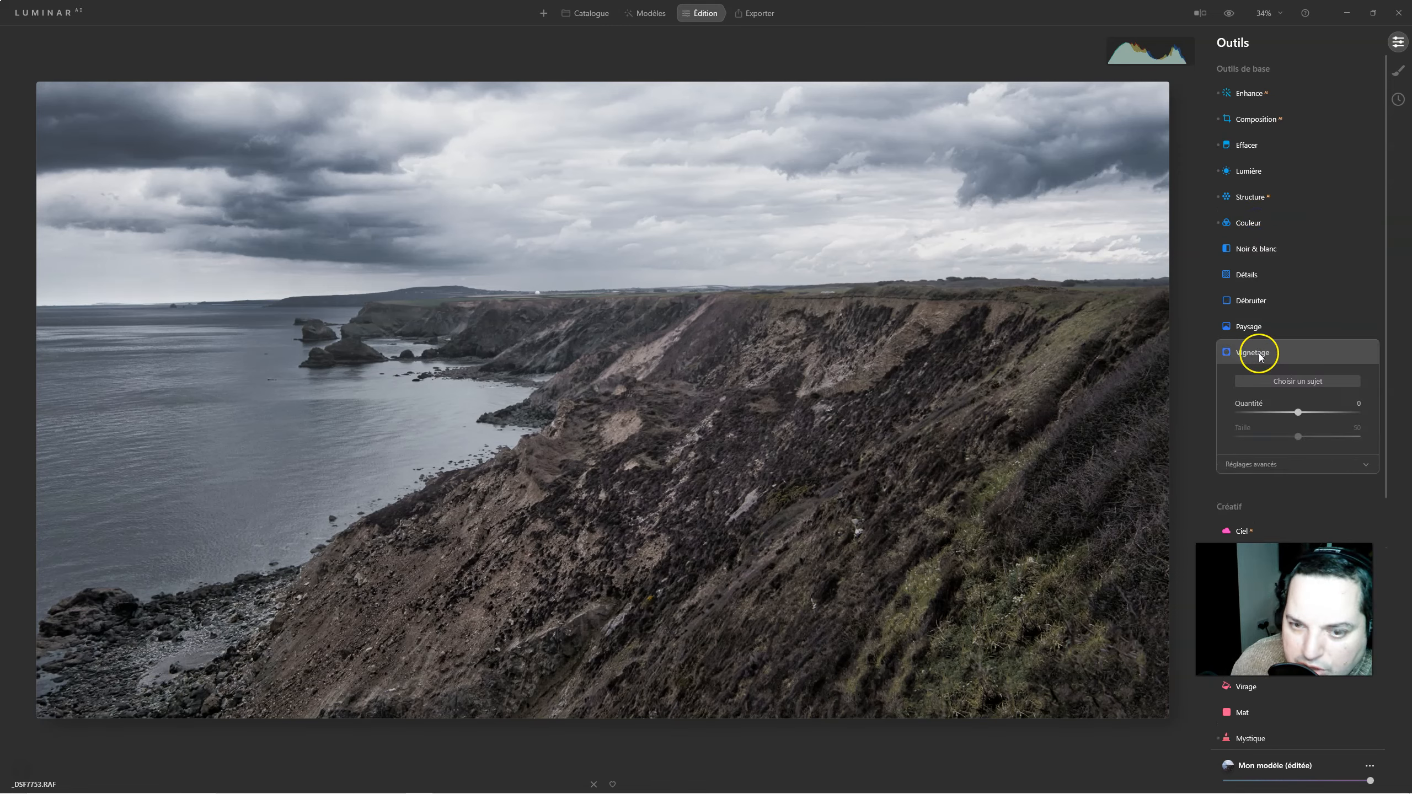
click(1296, 381)
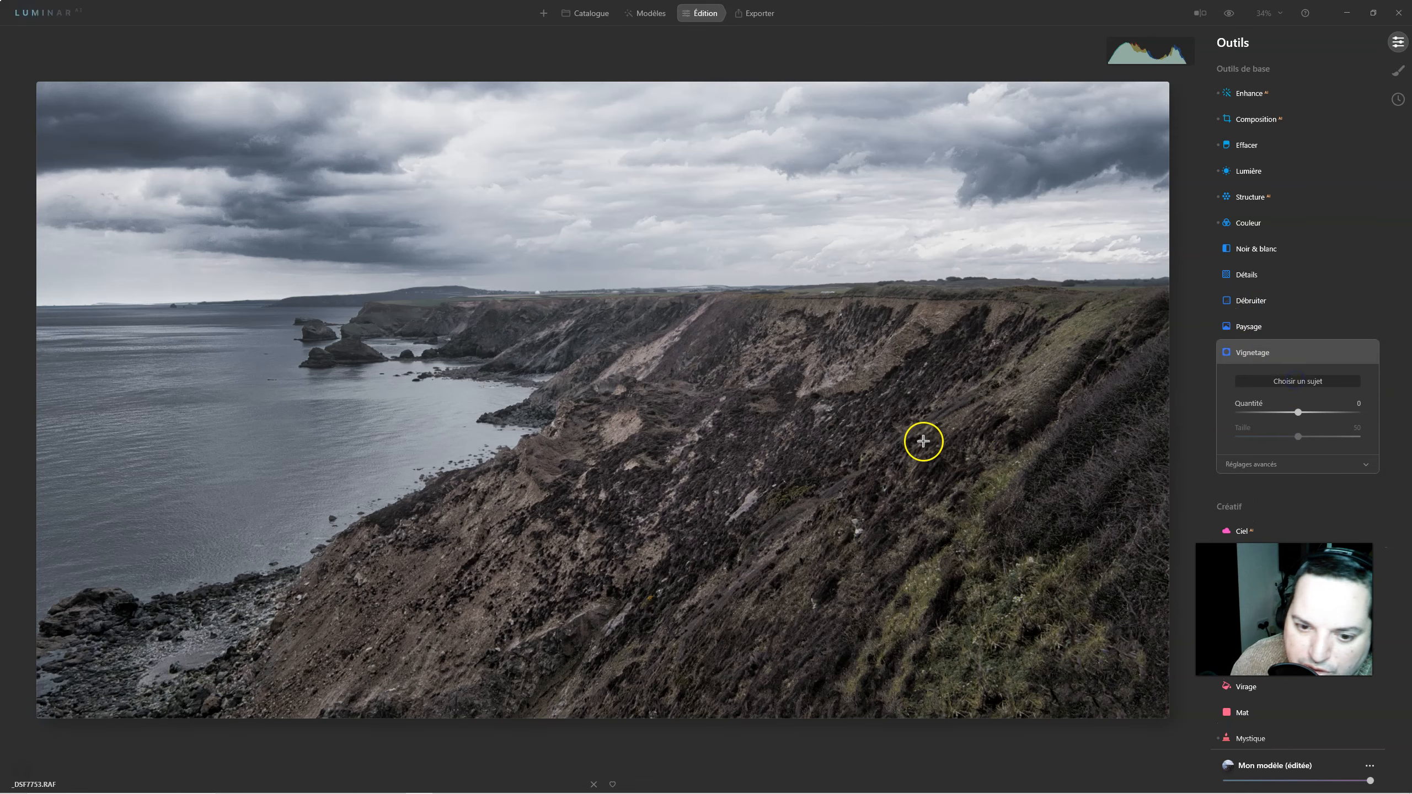
click(684, 525)
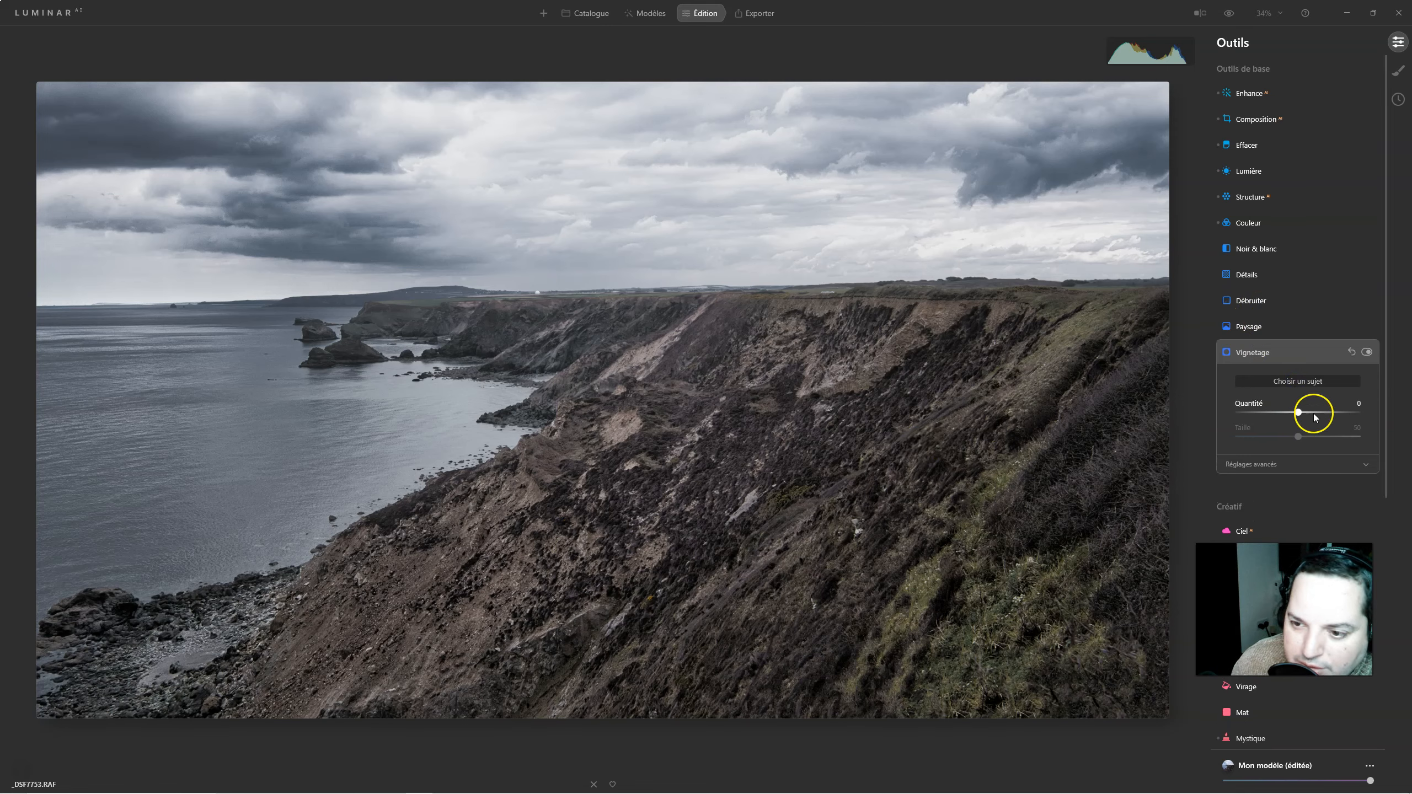
drag(1297, 412, 1134, 410)
drag(1307, 434, 1175, 432)
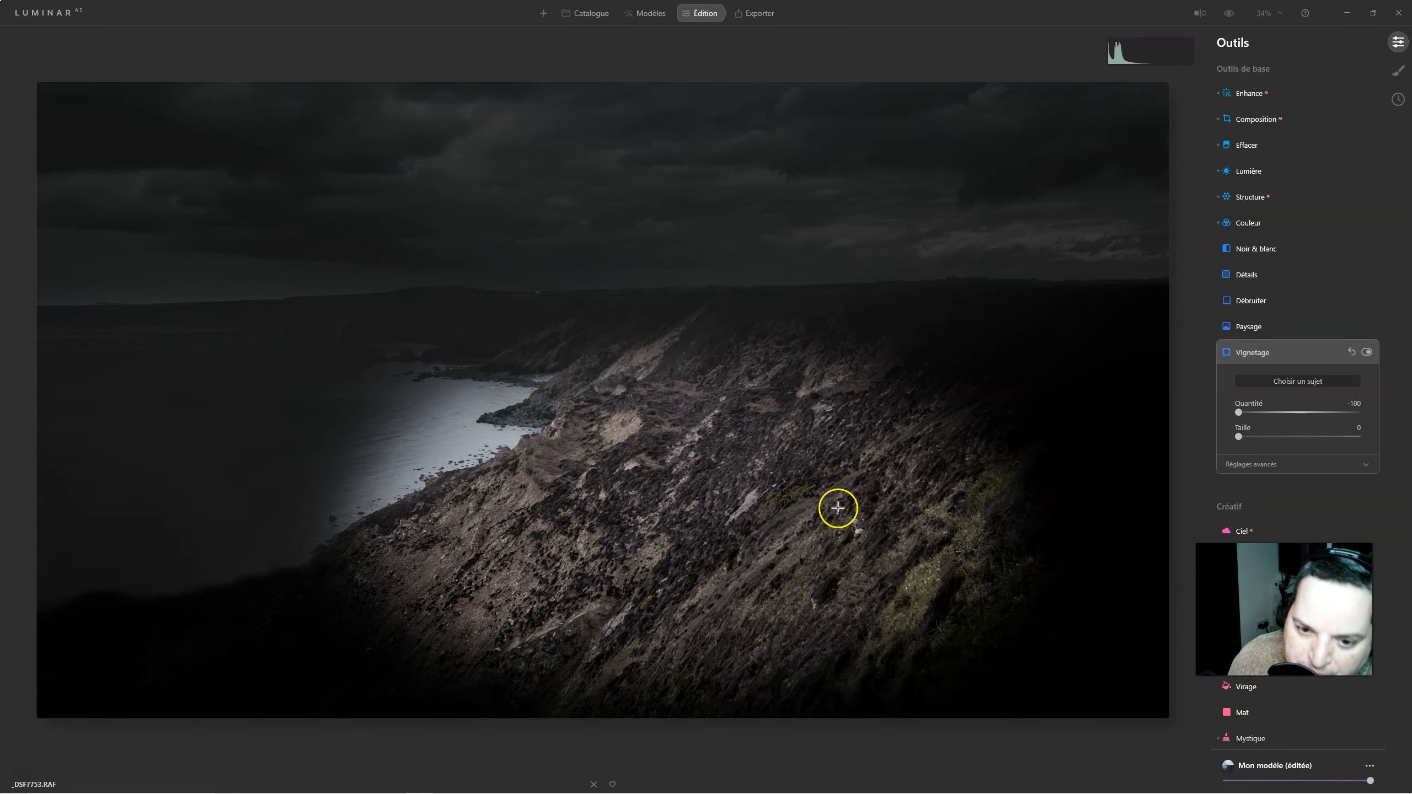
click(953, 401)
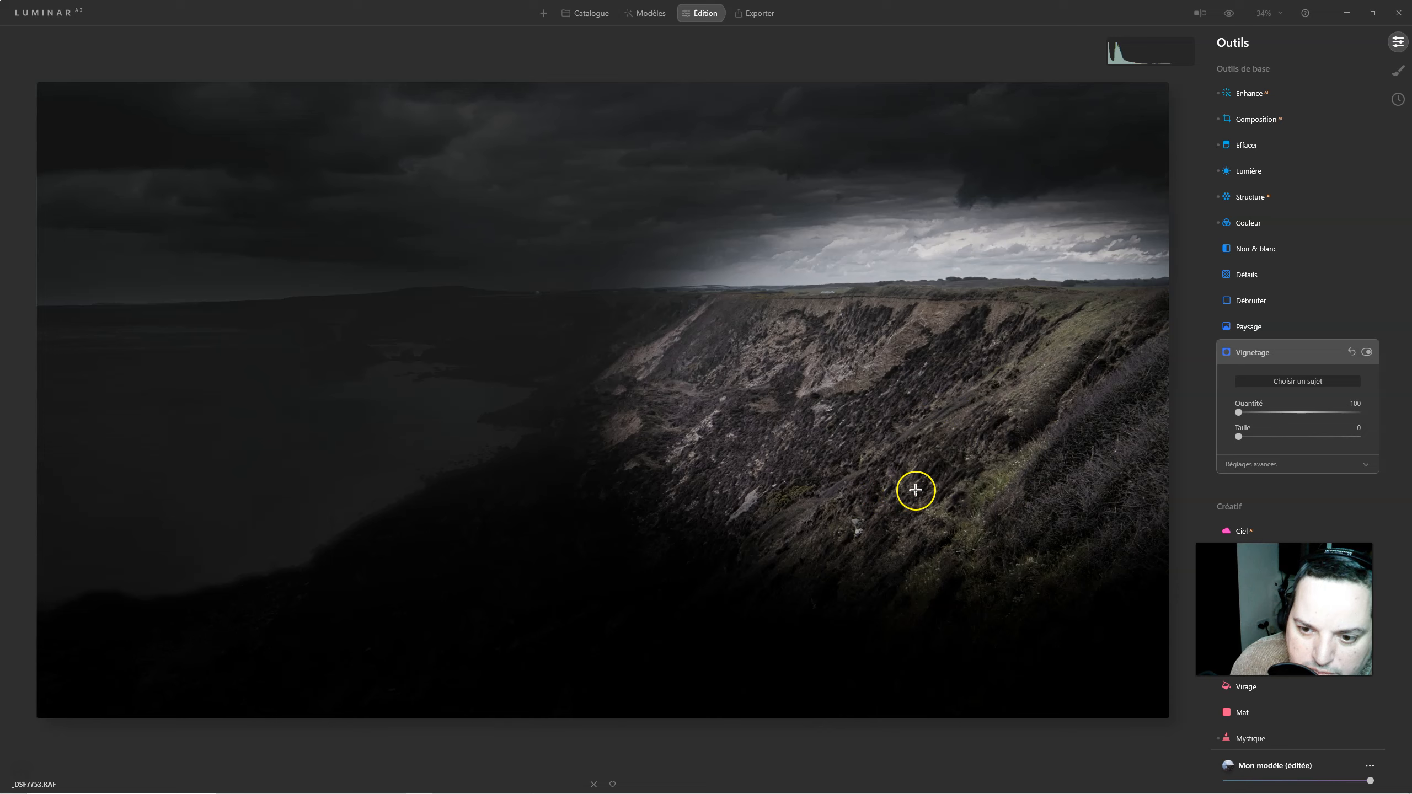
click(851, 505)
click(627, 558)
click(637, 553)
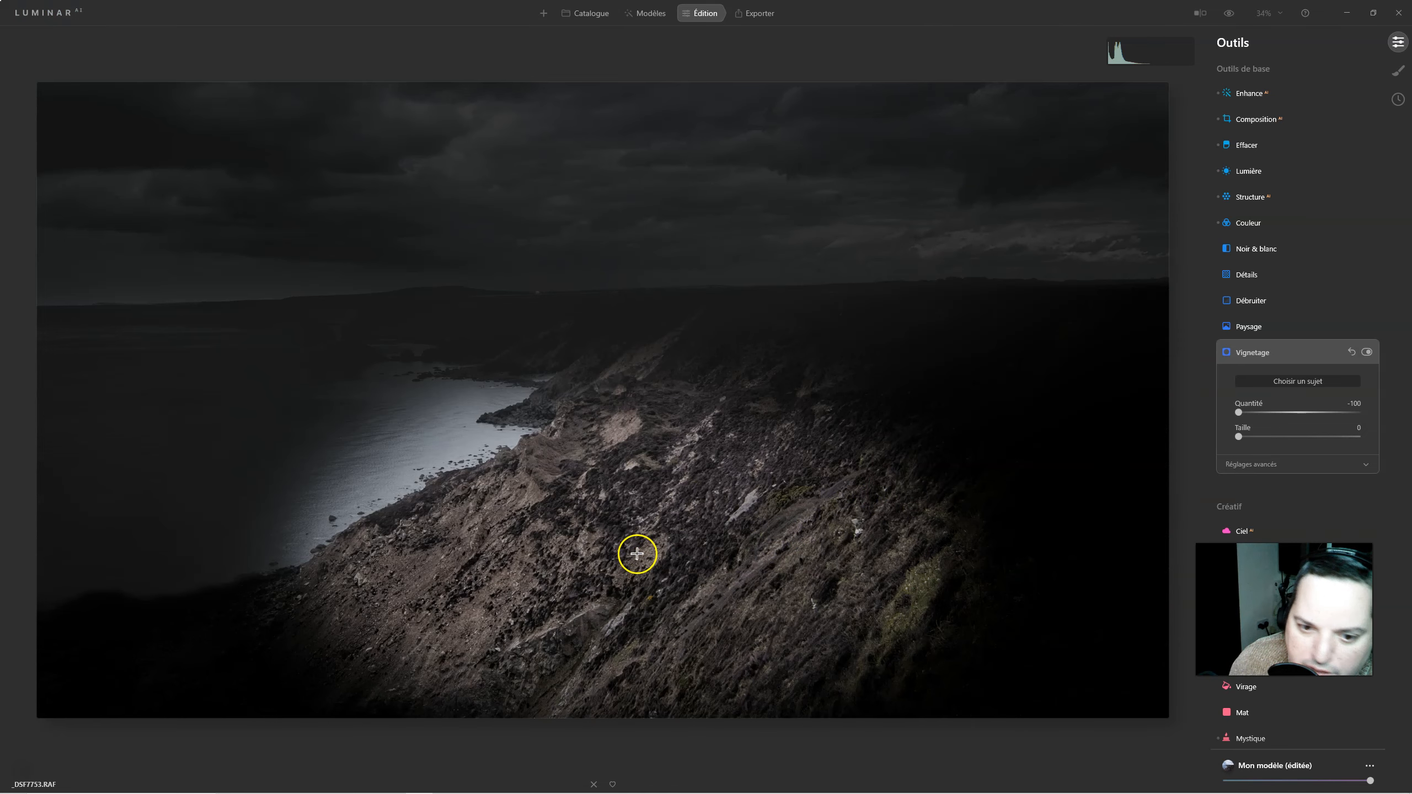
click(729, 621)
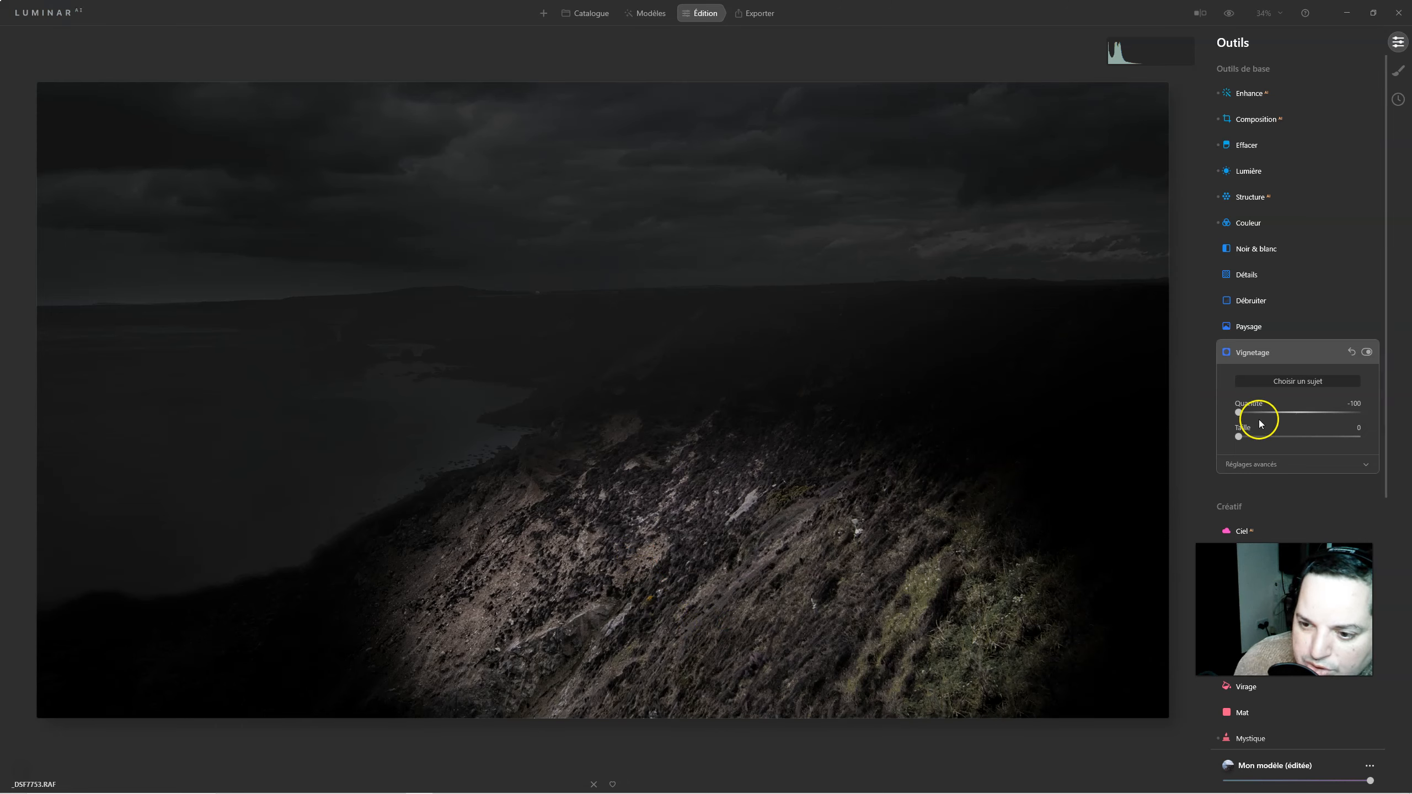
Soften the vignette to Quantité -51, with Progressivité 100 and Lumière interne 14 in its advanced settings
drag(1248, 412, 1267, 412)
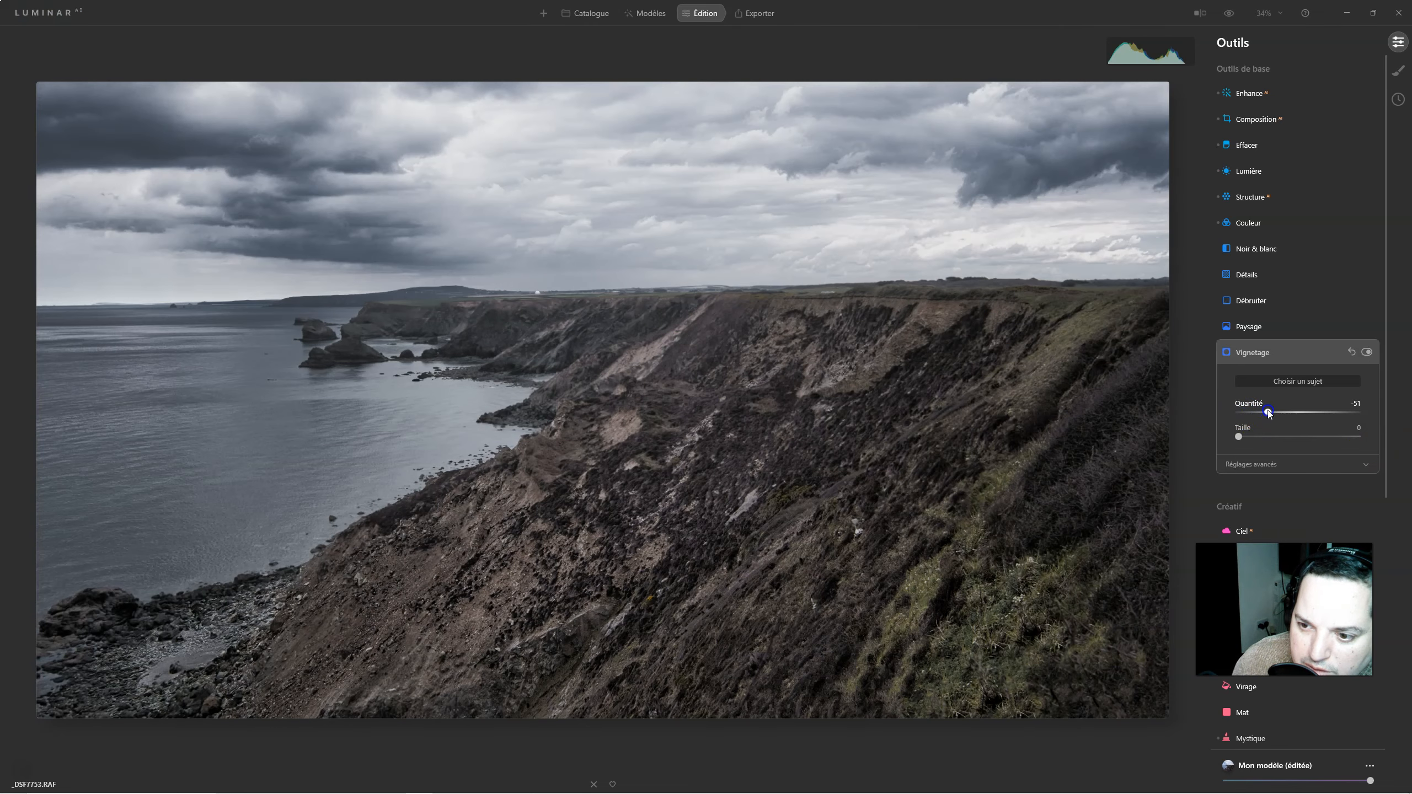
click(1253, 464)
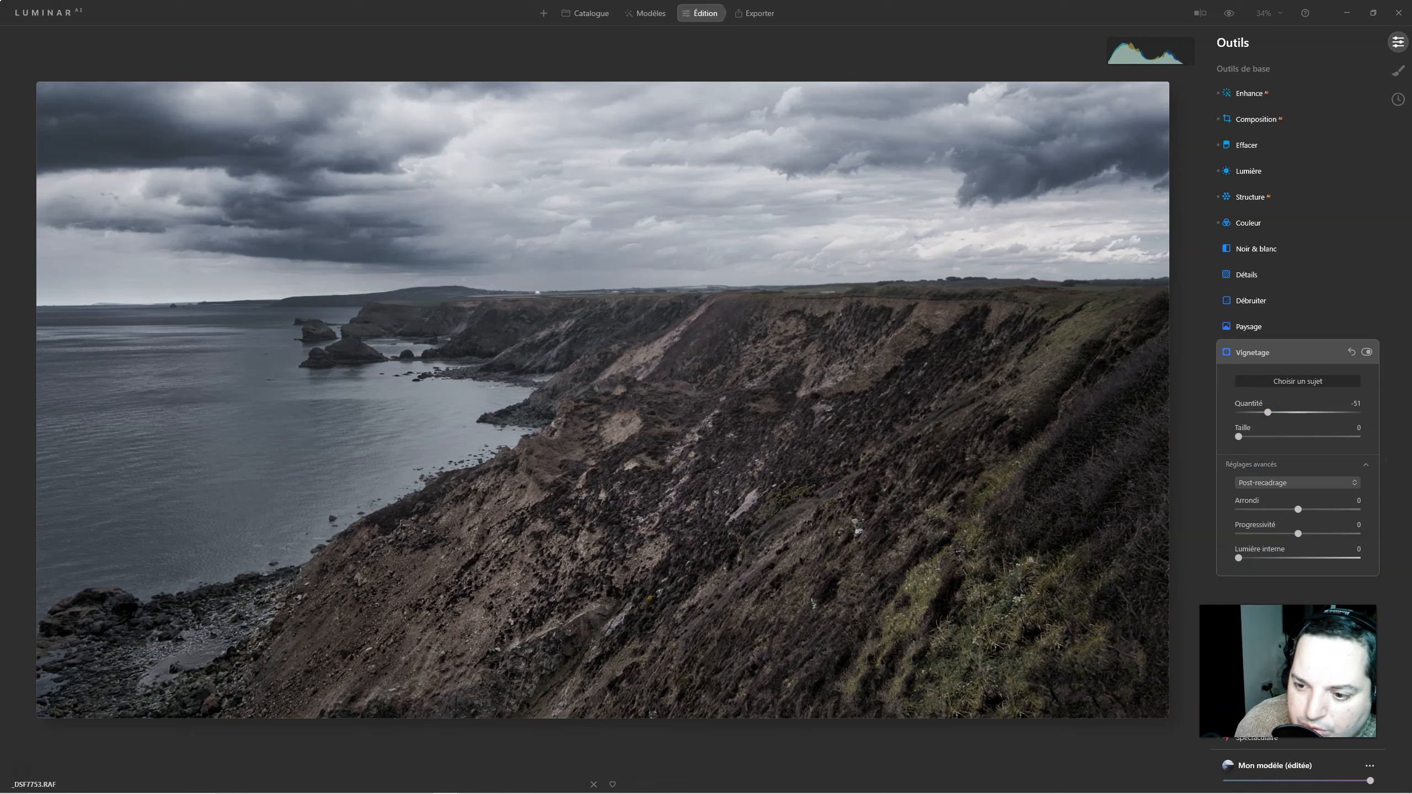
drag(1316, 536, 1379, 535)
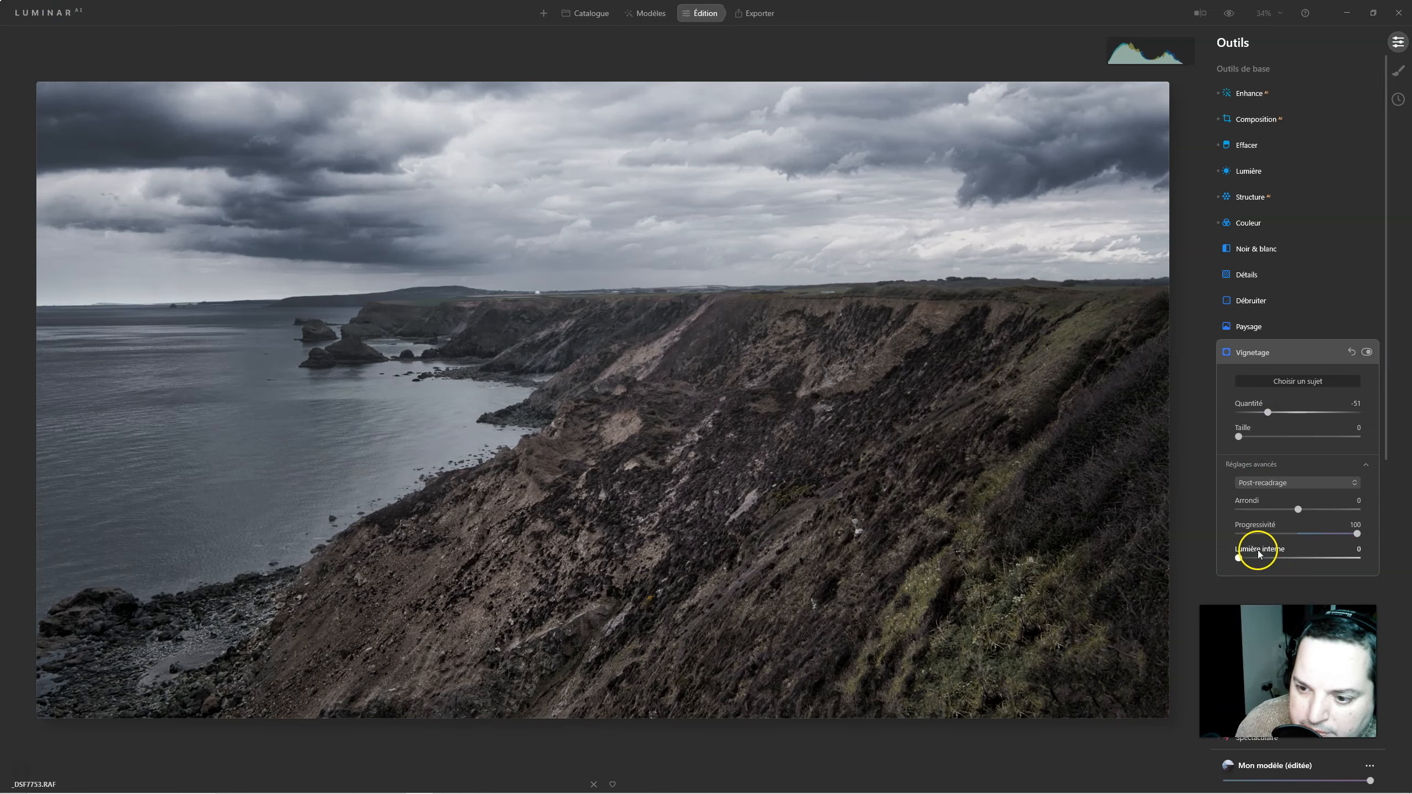
drag(1239, 557, 1247, 558)
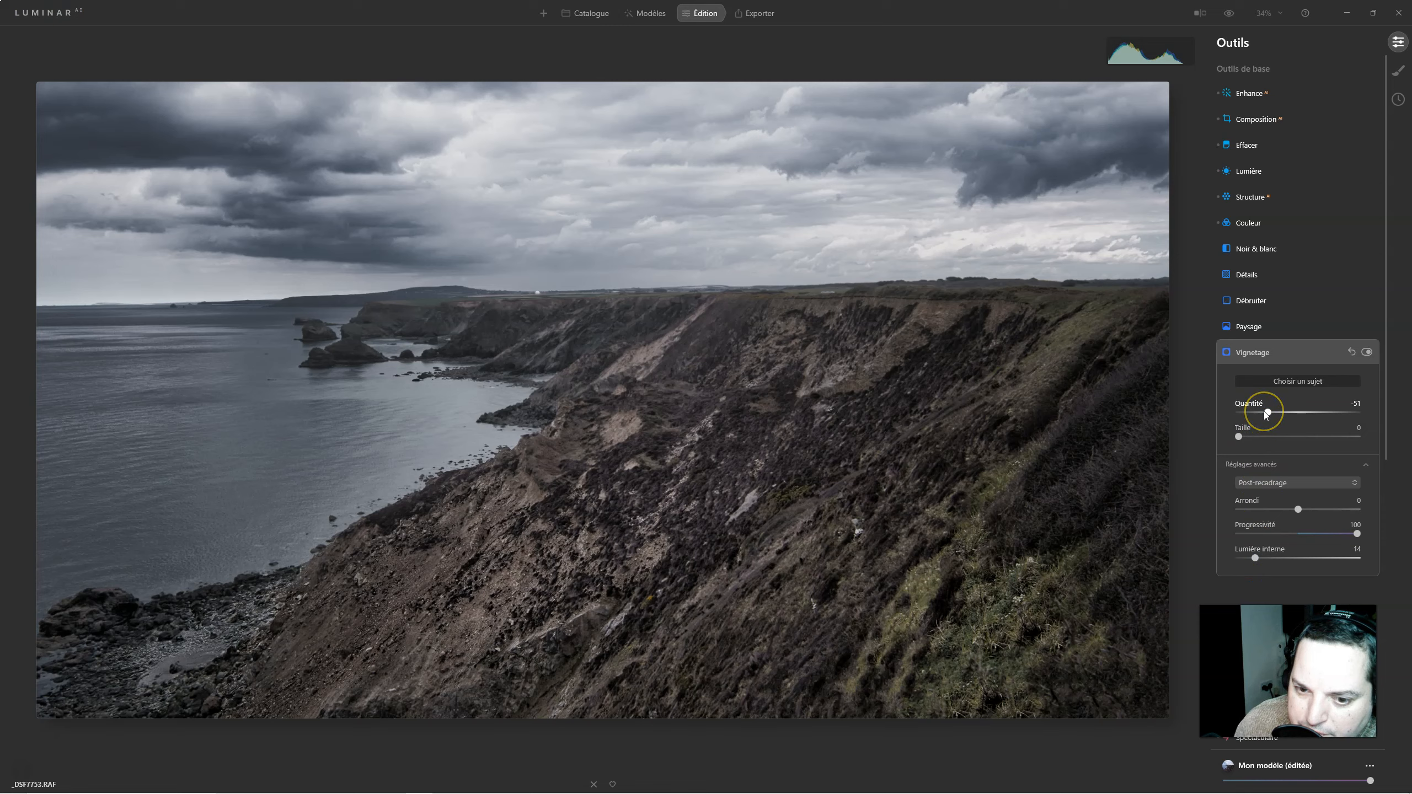
Strengthen the vignette to Quantité -56, recentre it on the lower slope, and compare the photo with and without it
drag(1267, 413, 1265, 413)
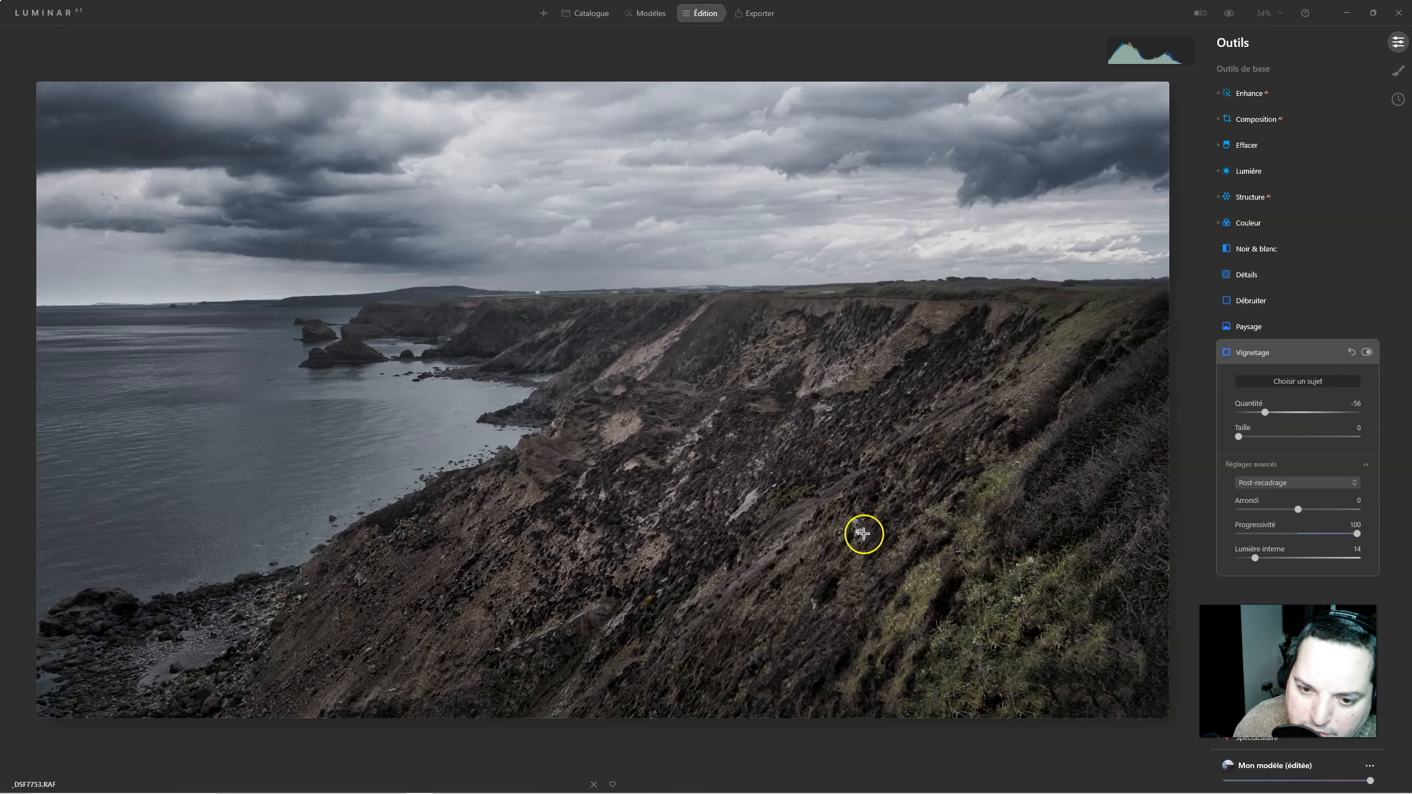
click(818, 566)
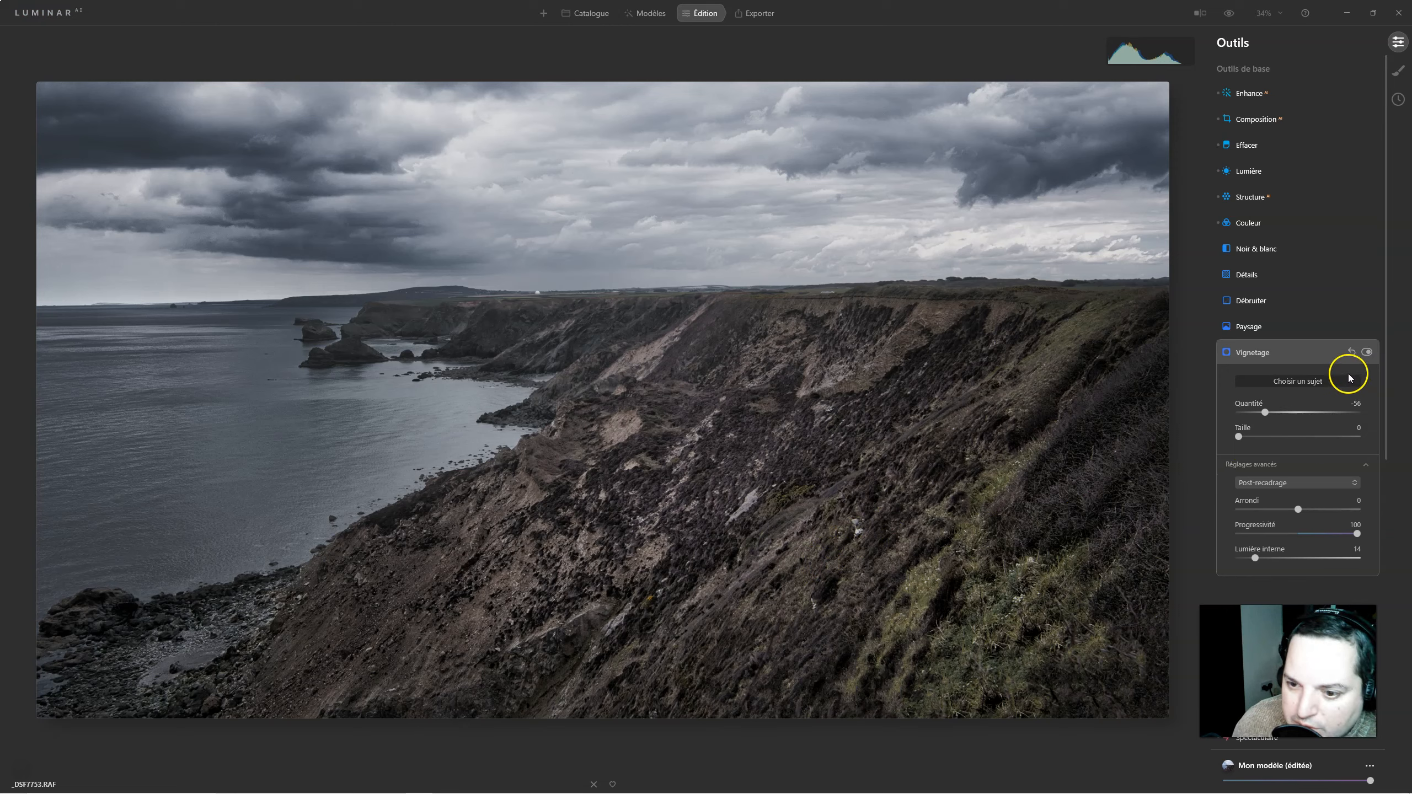
click(1366, 351)
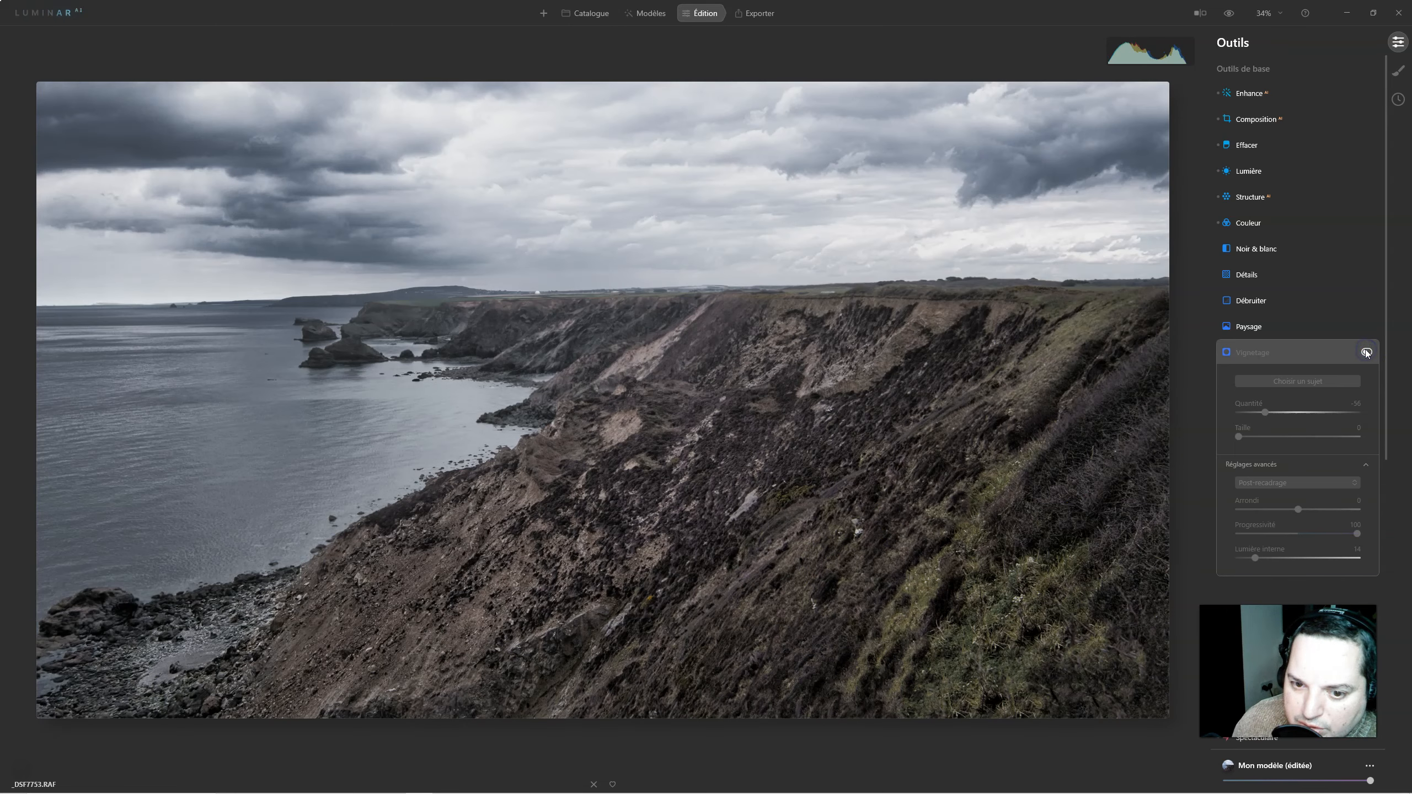
click(1366, 351)
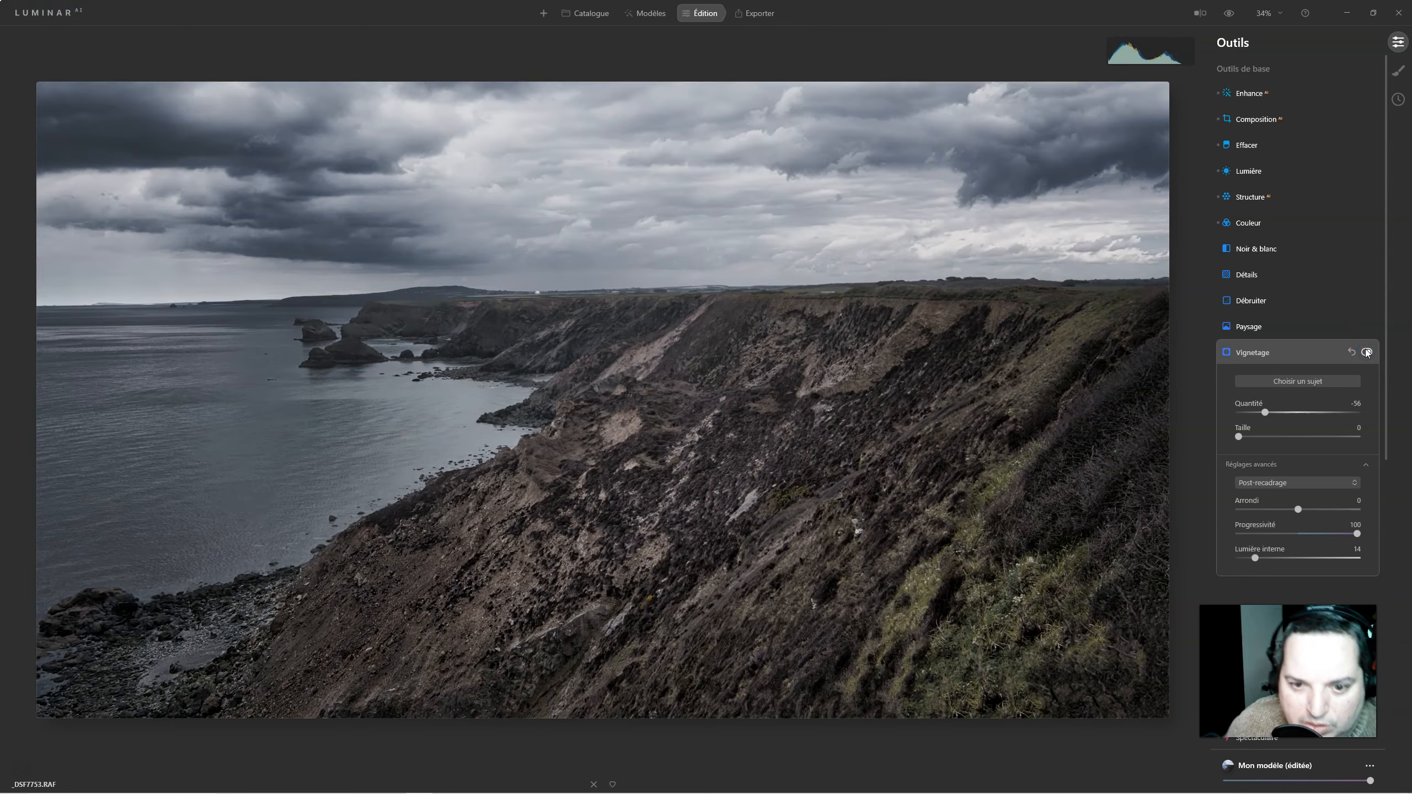
click(1252, 353)
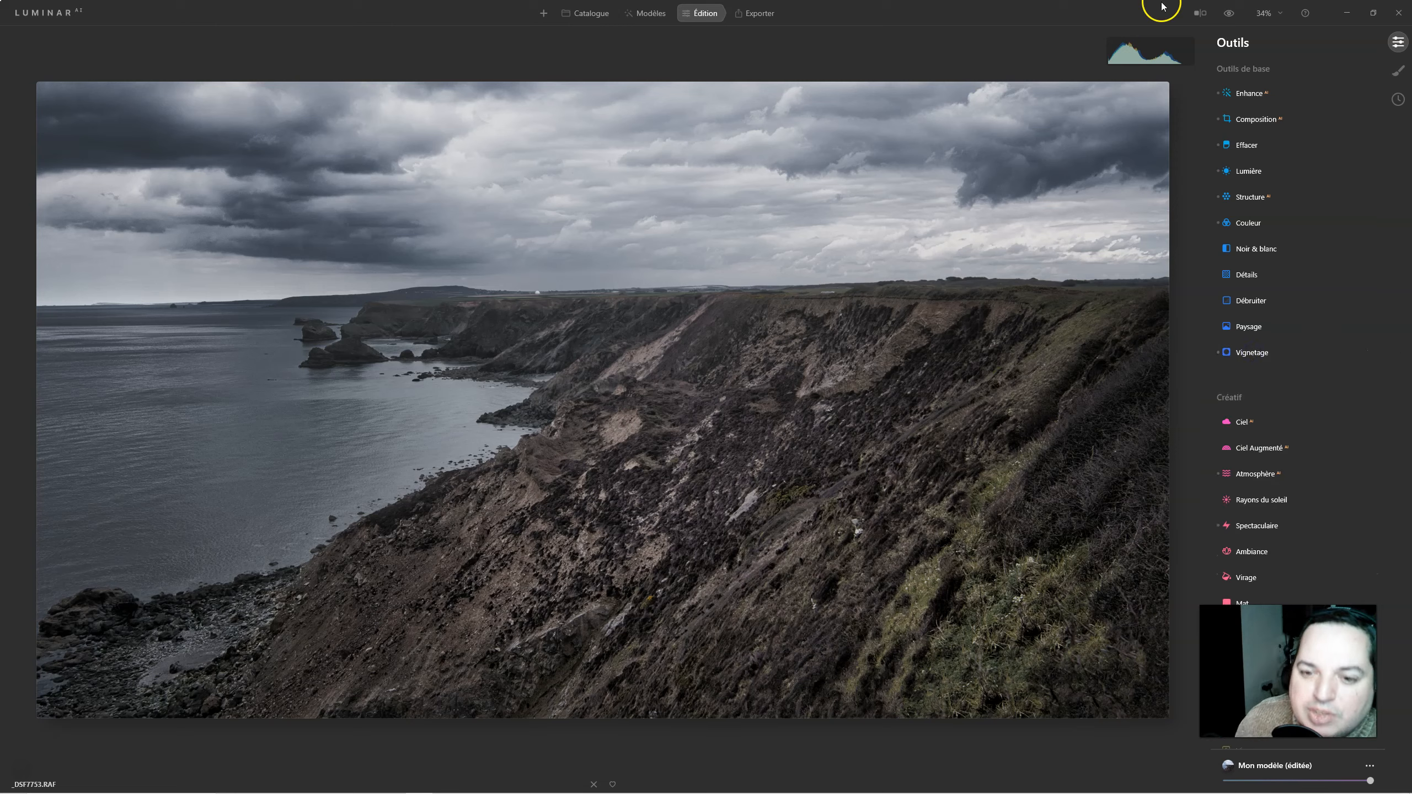
Compare the edited photo with the original, using the split Avant/Après view and the full before preview
click(1202, 14)
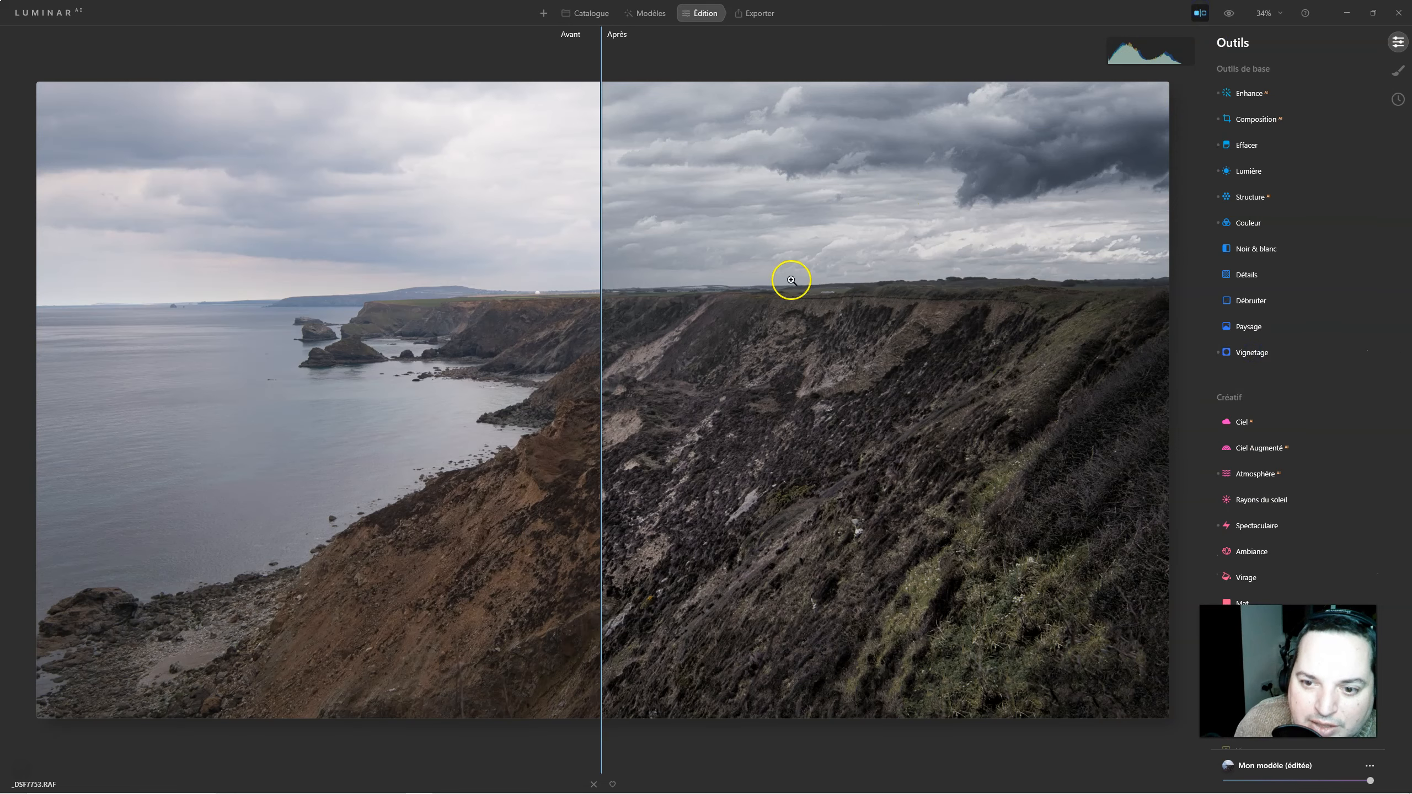
drag(599, 420, 1299, 438)
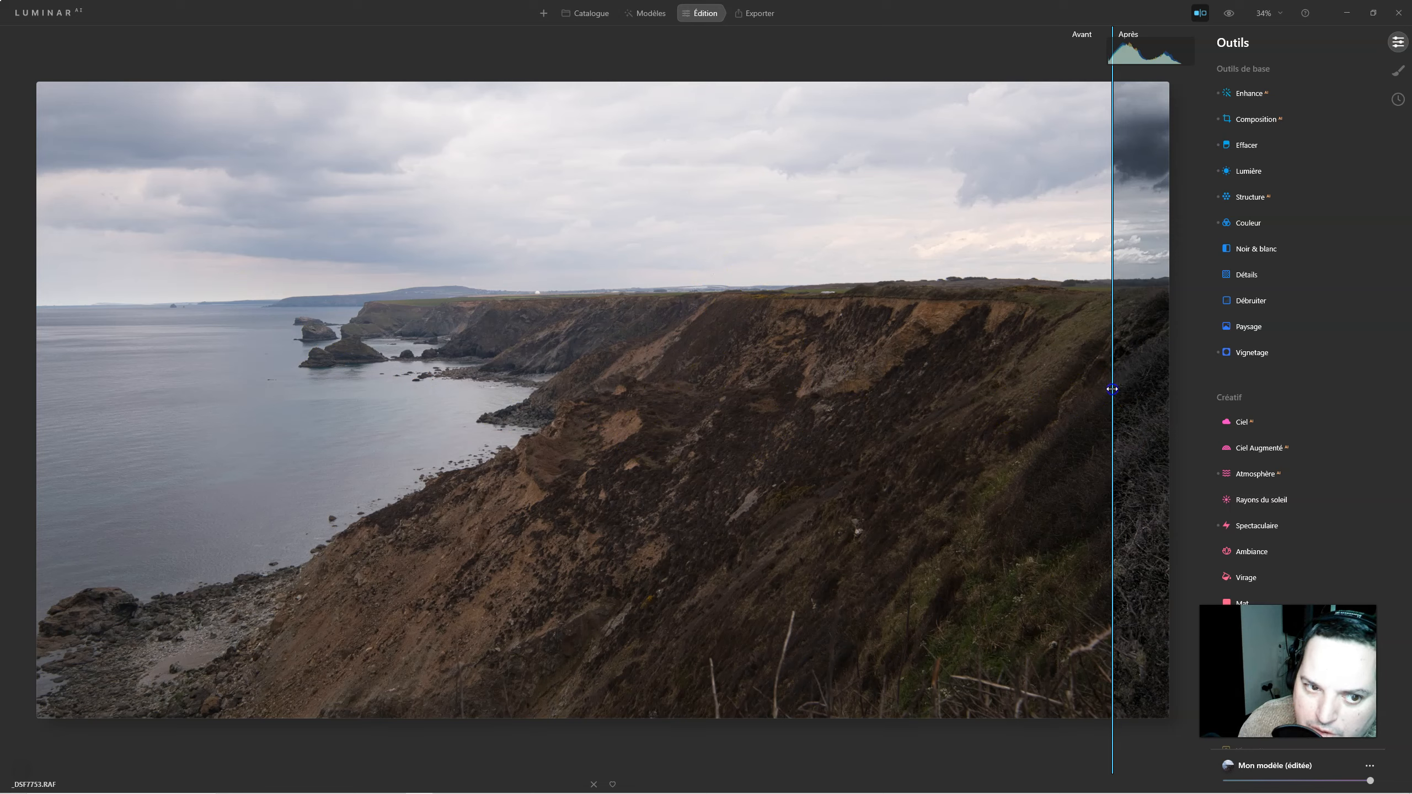
drag(1112, 389, 6, 229)
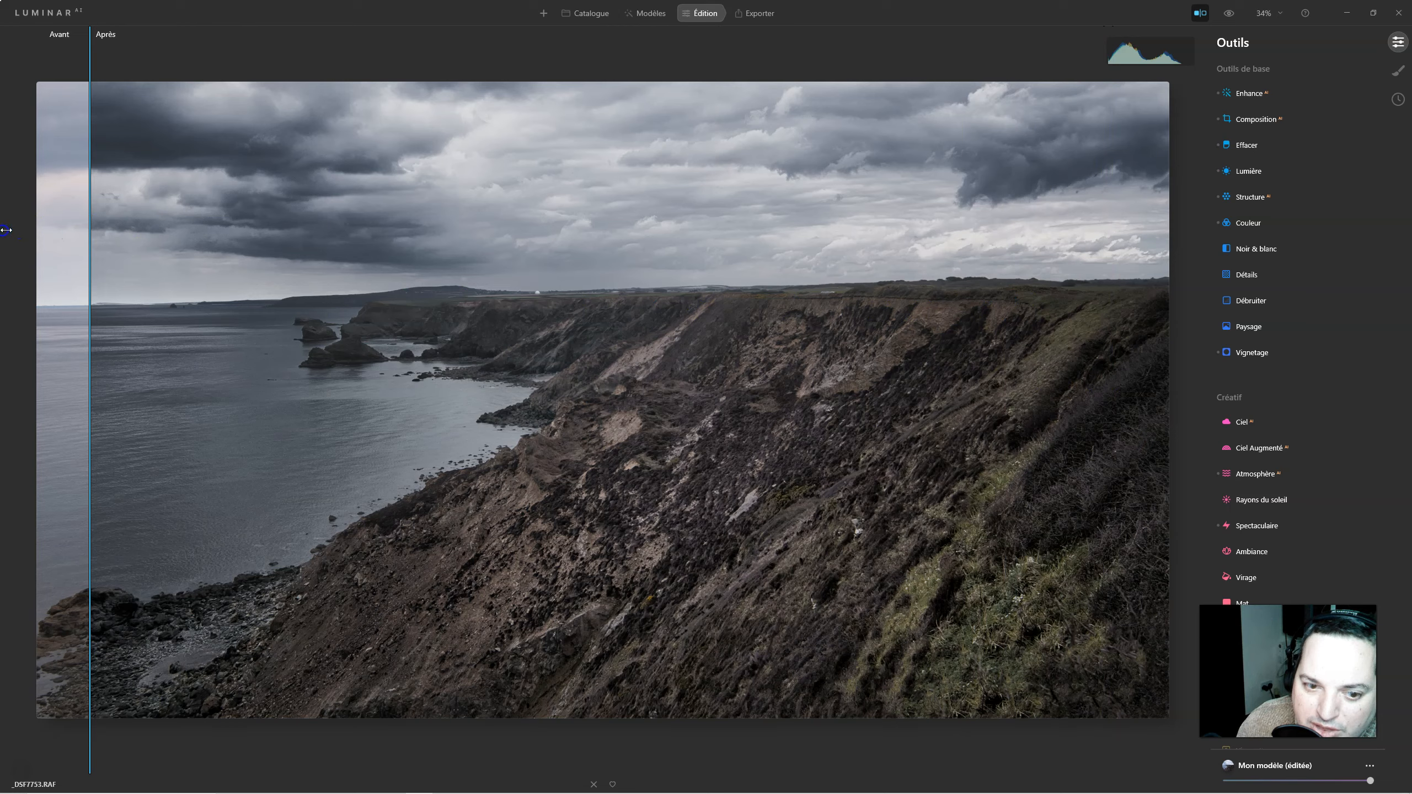
click(1199, 14)
click(1228, 14)
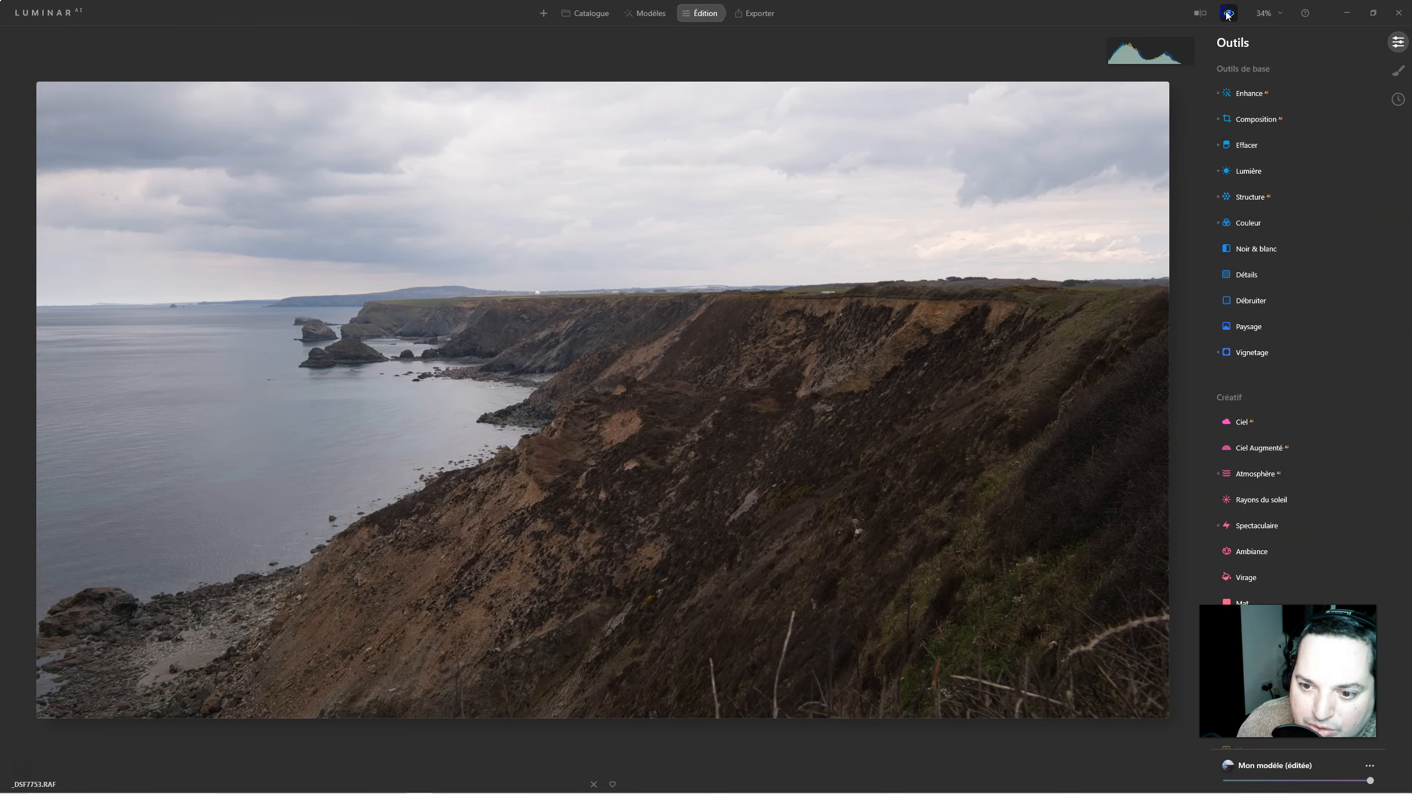
click(1228, 13)
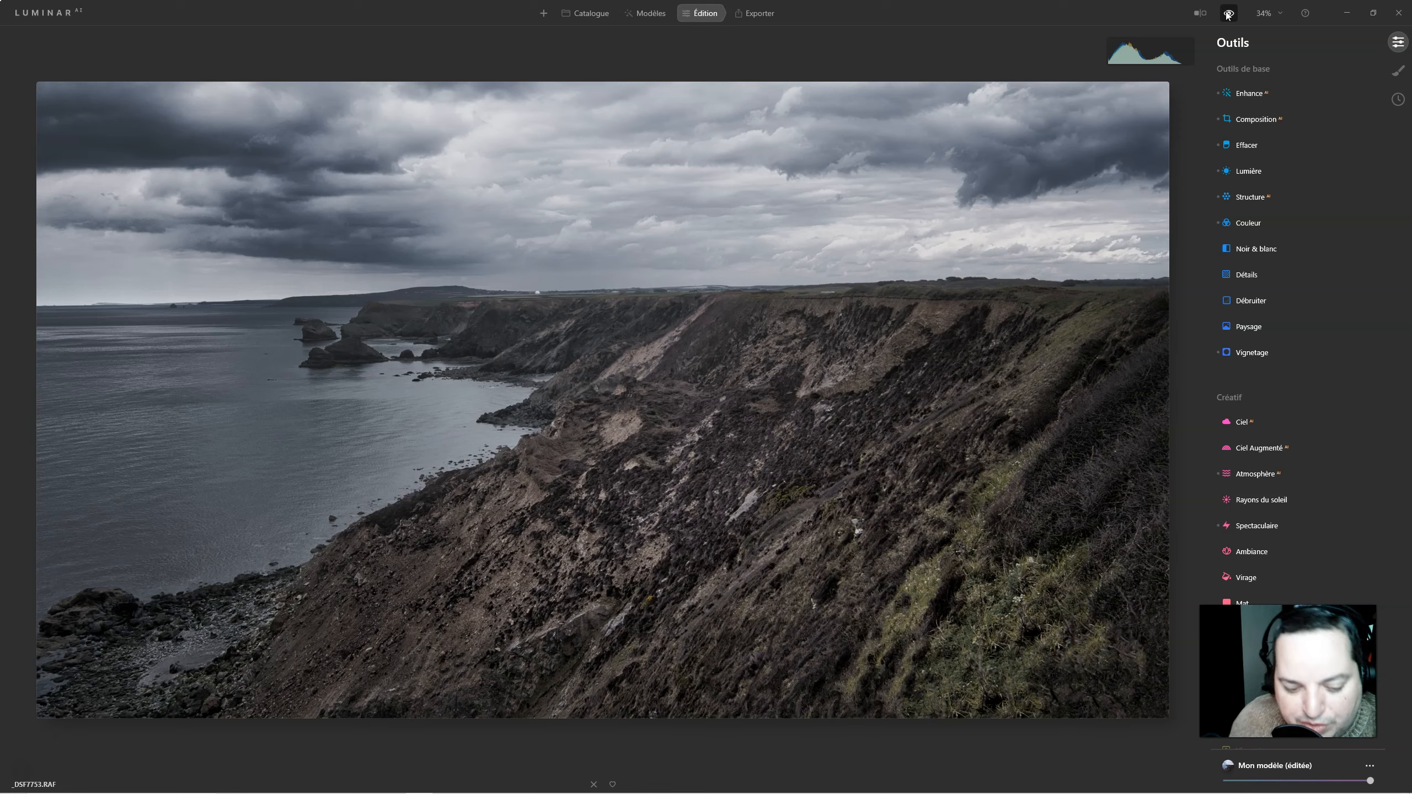
Tint the shadows blue with the Virage tool at Saturation 35 and Tonalité 243, and check the photo without it
scroll(1251, 329, down, 2)
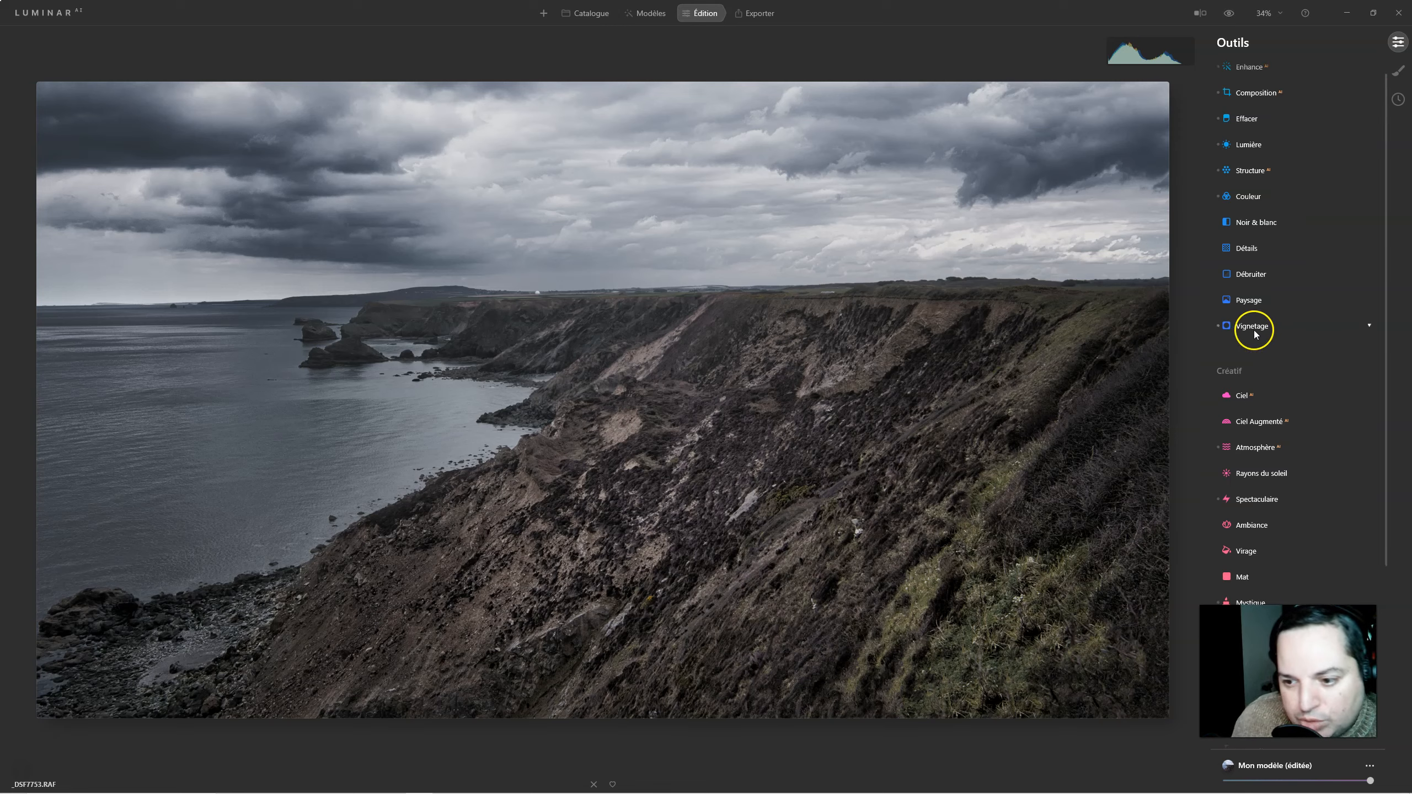
scroll(1318, 448, down, 1)
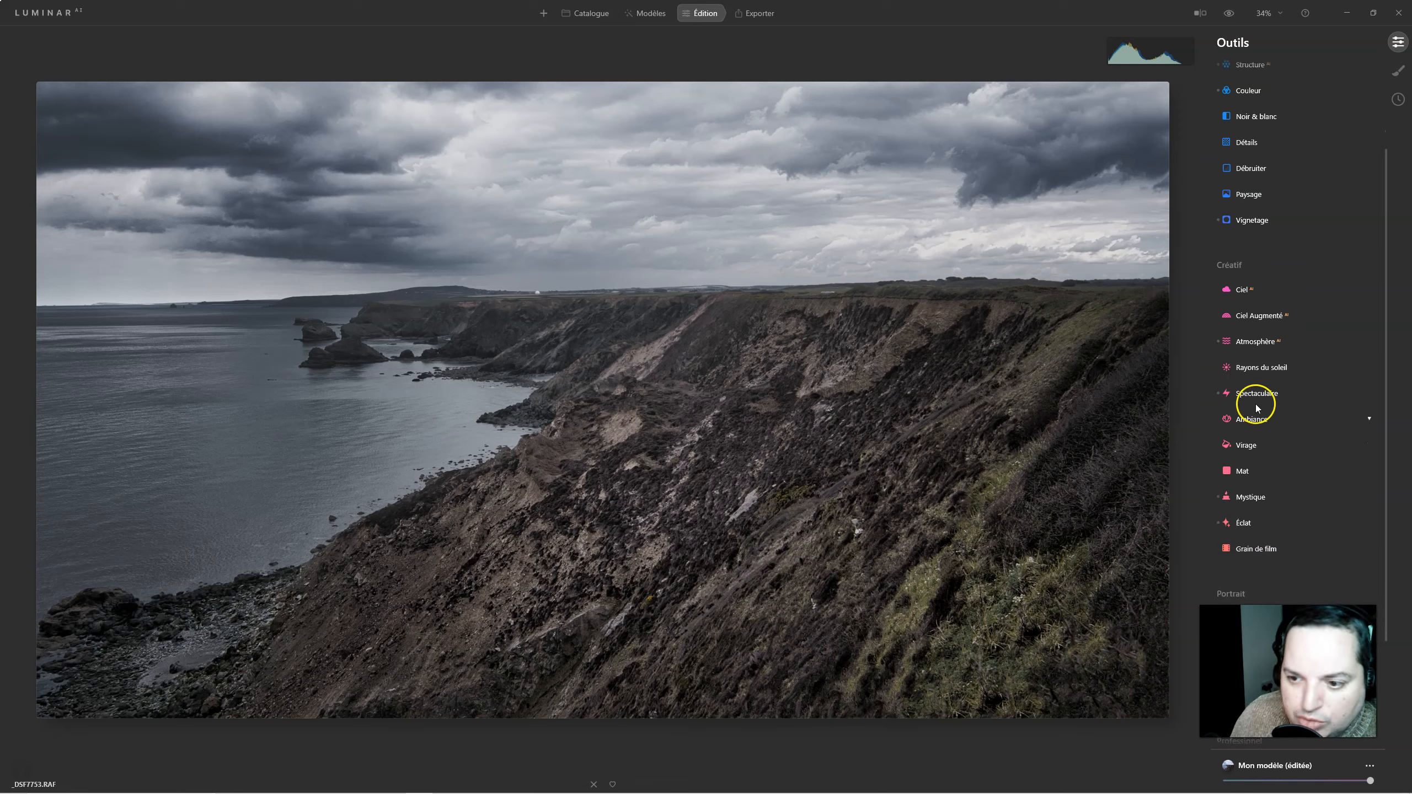
click(1250, 462)
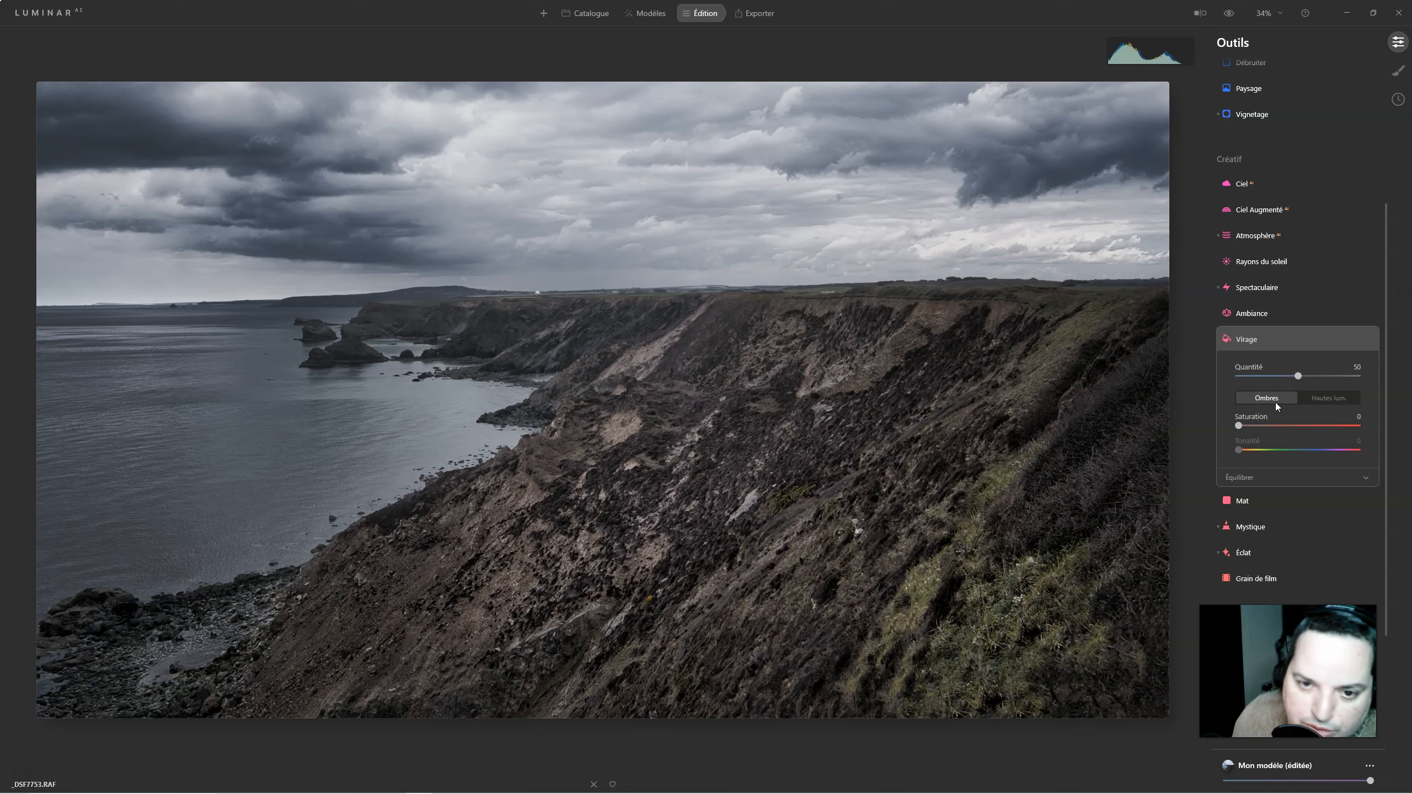
drag(1239, 426, 1322, 451)
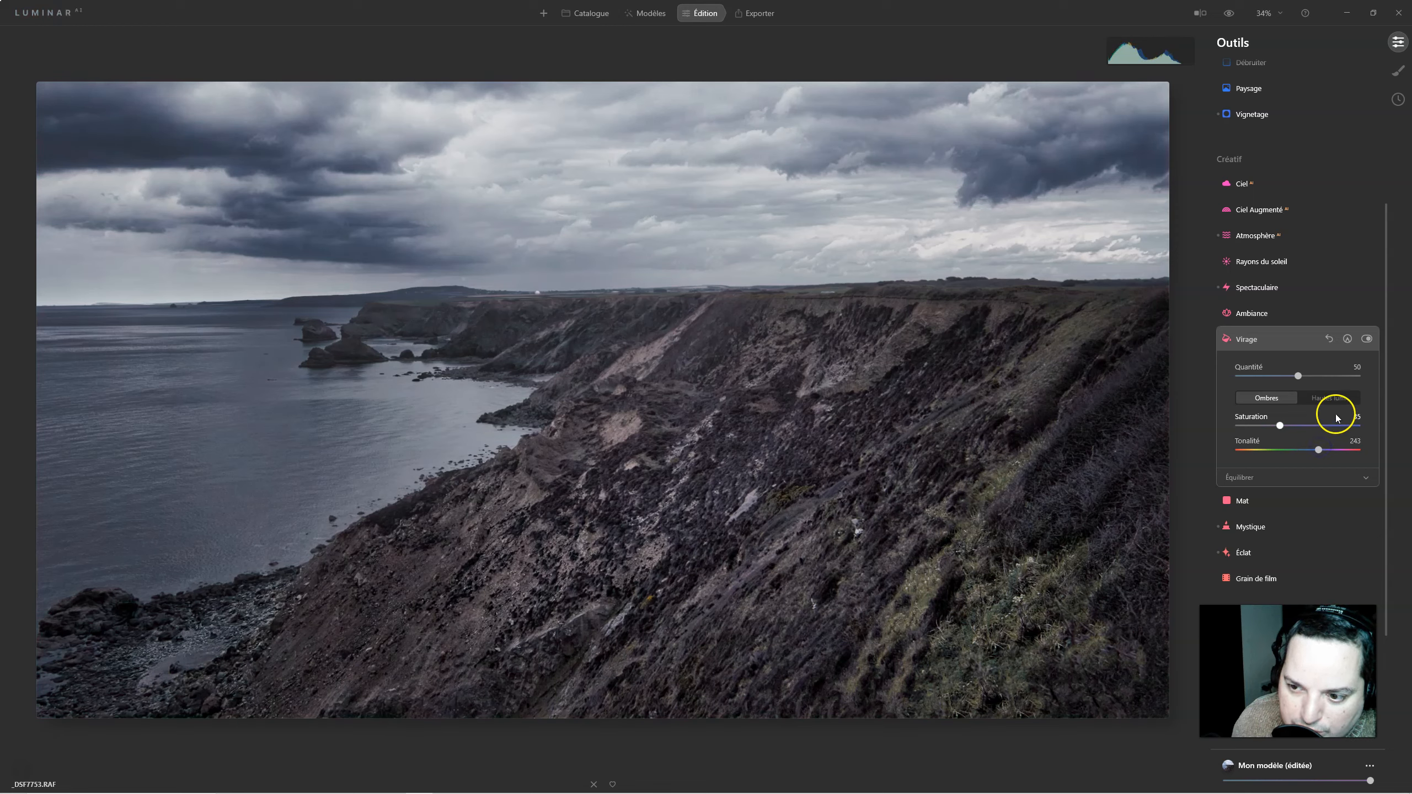
click(1368, 339)
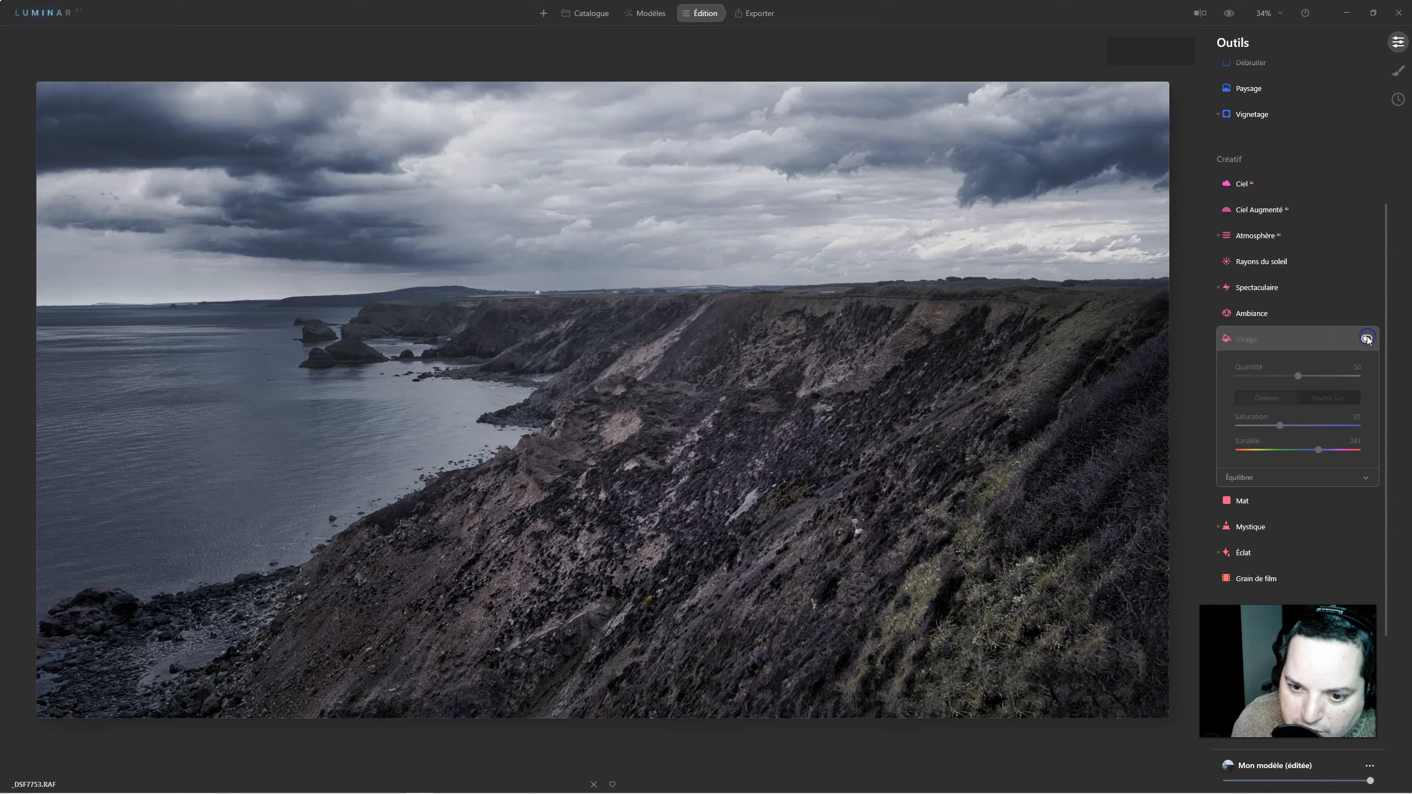
click(1367, 339)
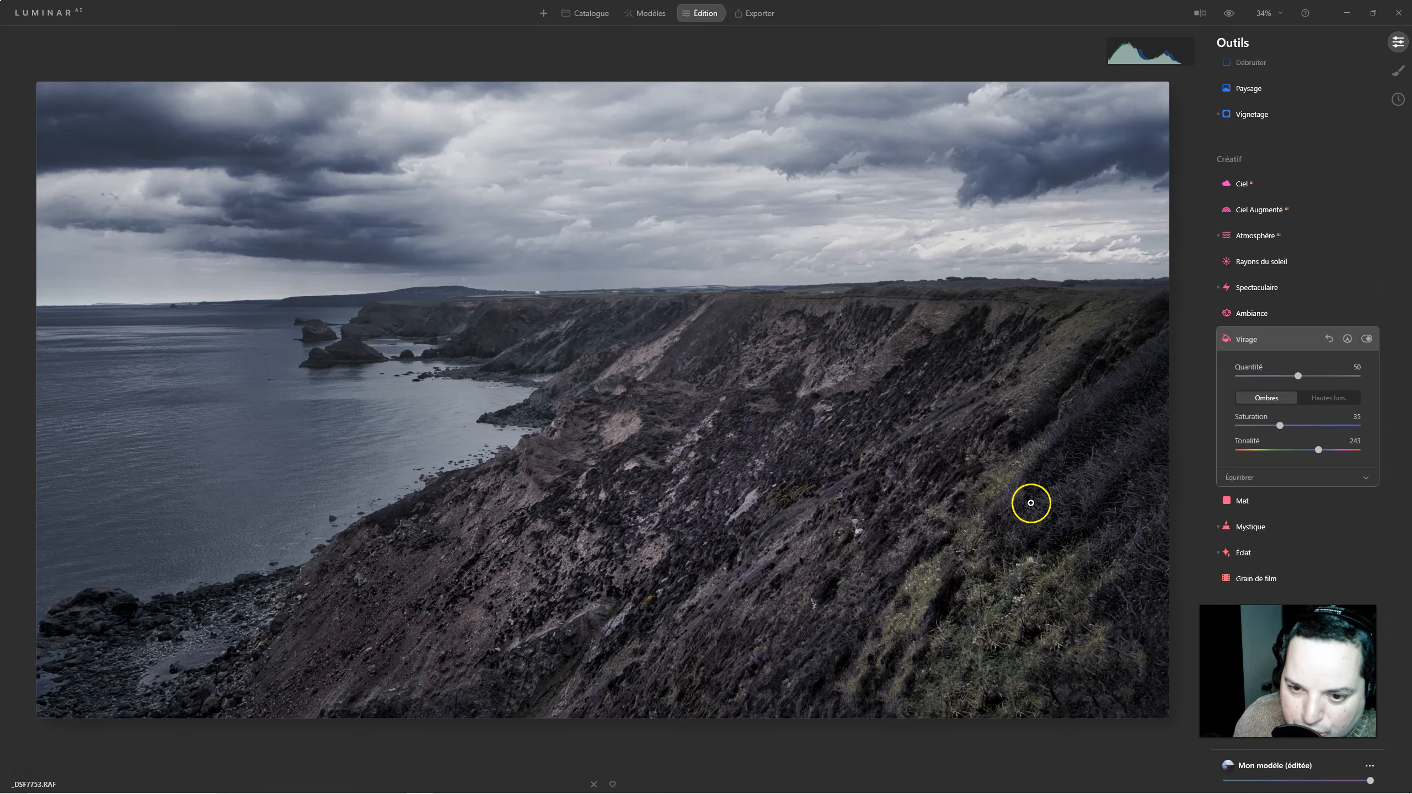
Tint the highlights blue-violet in Virage with Saturation 52 and Tonalité 249
click(1330, 398)
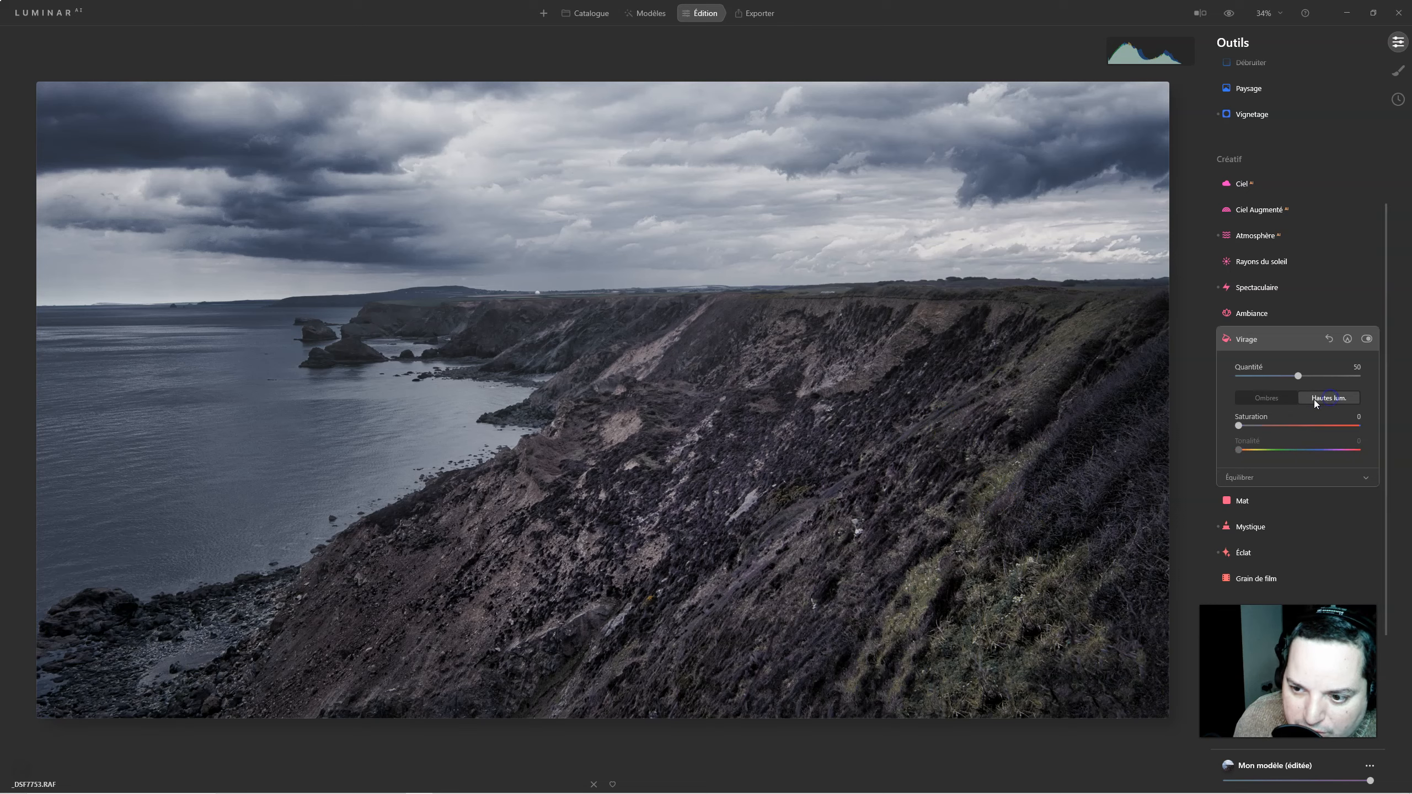
drag(1239, 425, 1300, 425)
click(1320, 450)
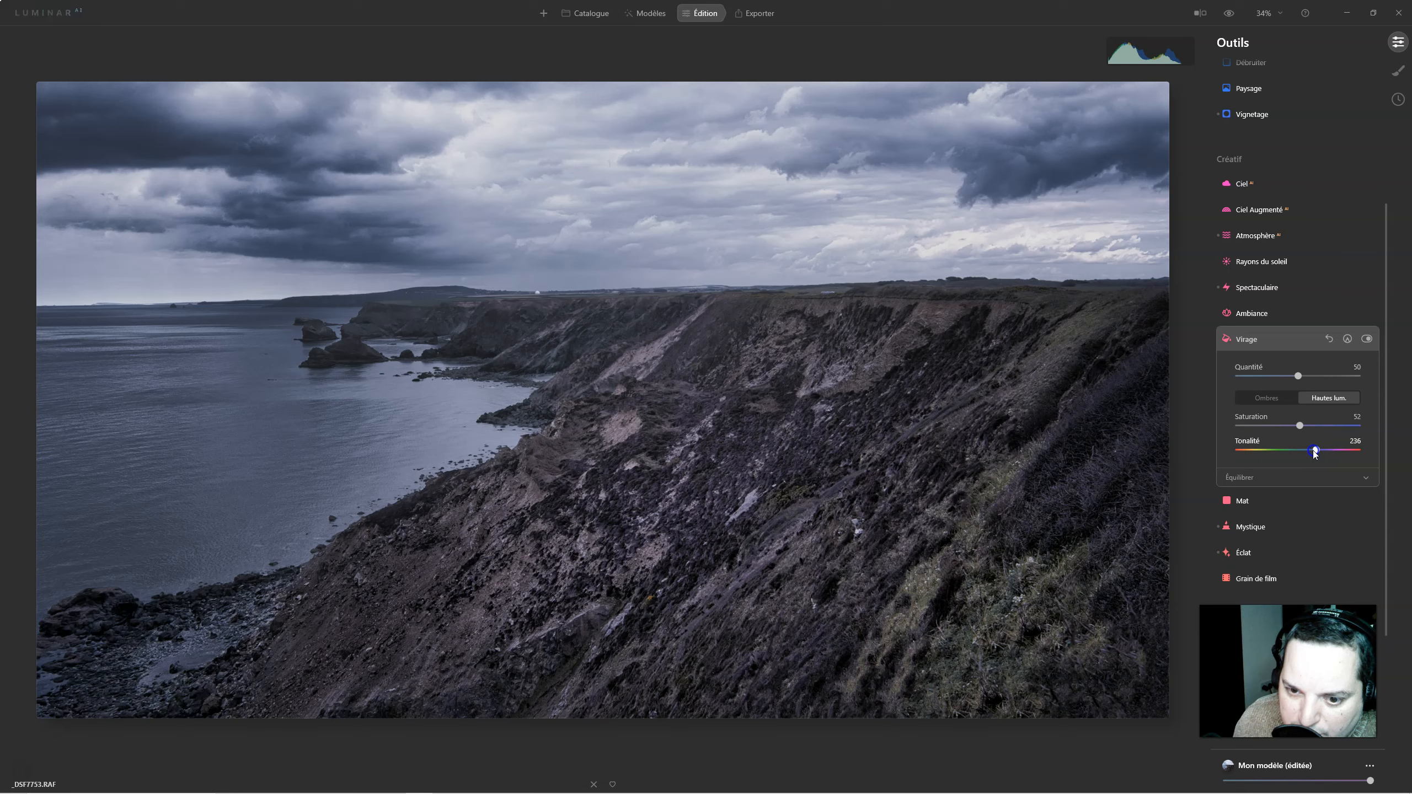
drag(1331, 452, 1327, 454)
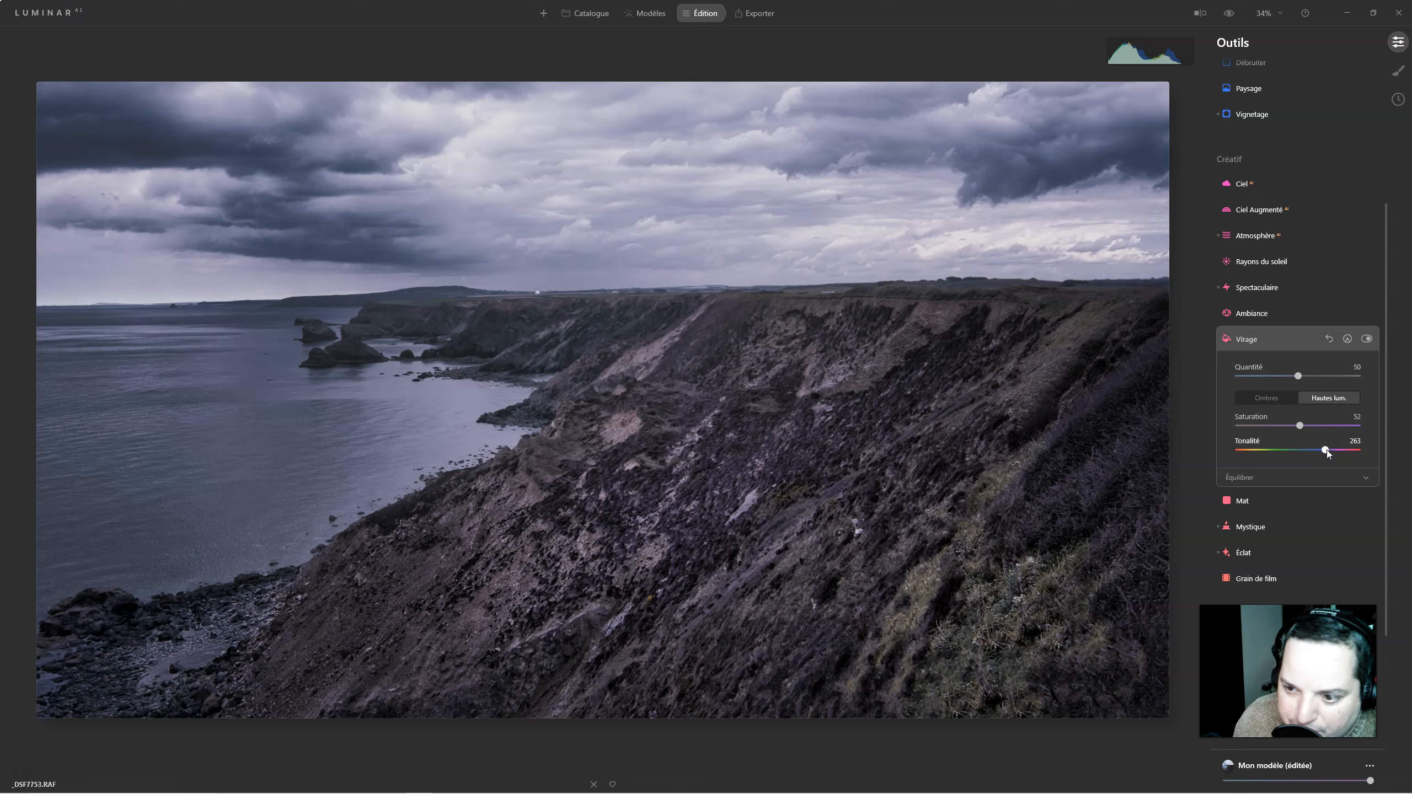
drag(1327, 452, 1323, 452)
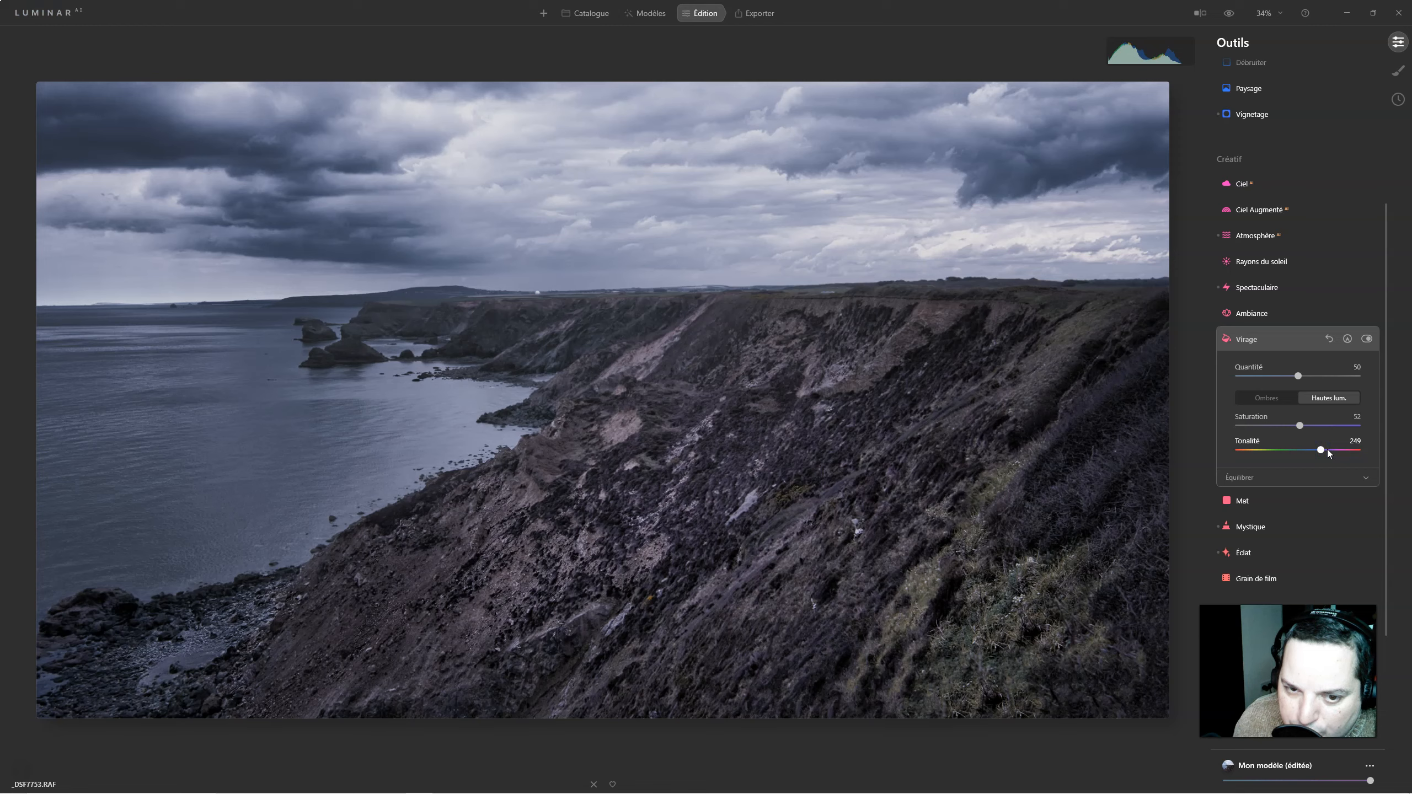
Shift the Virage balance slightly toward Ombres and compare the photo with and without the toning
click(1366, 339)
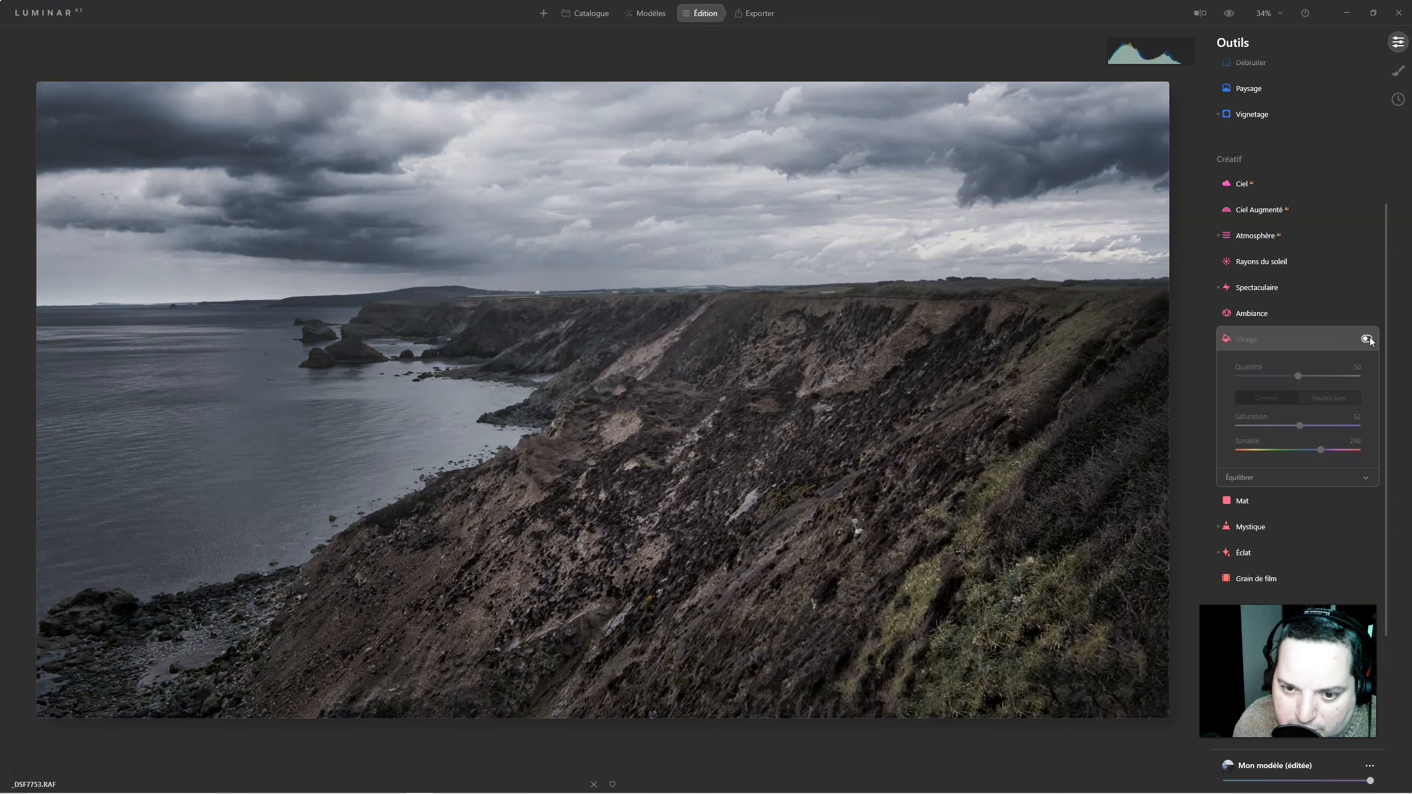
click(1371, 337)
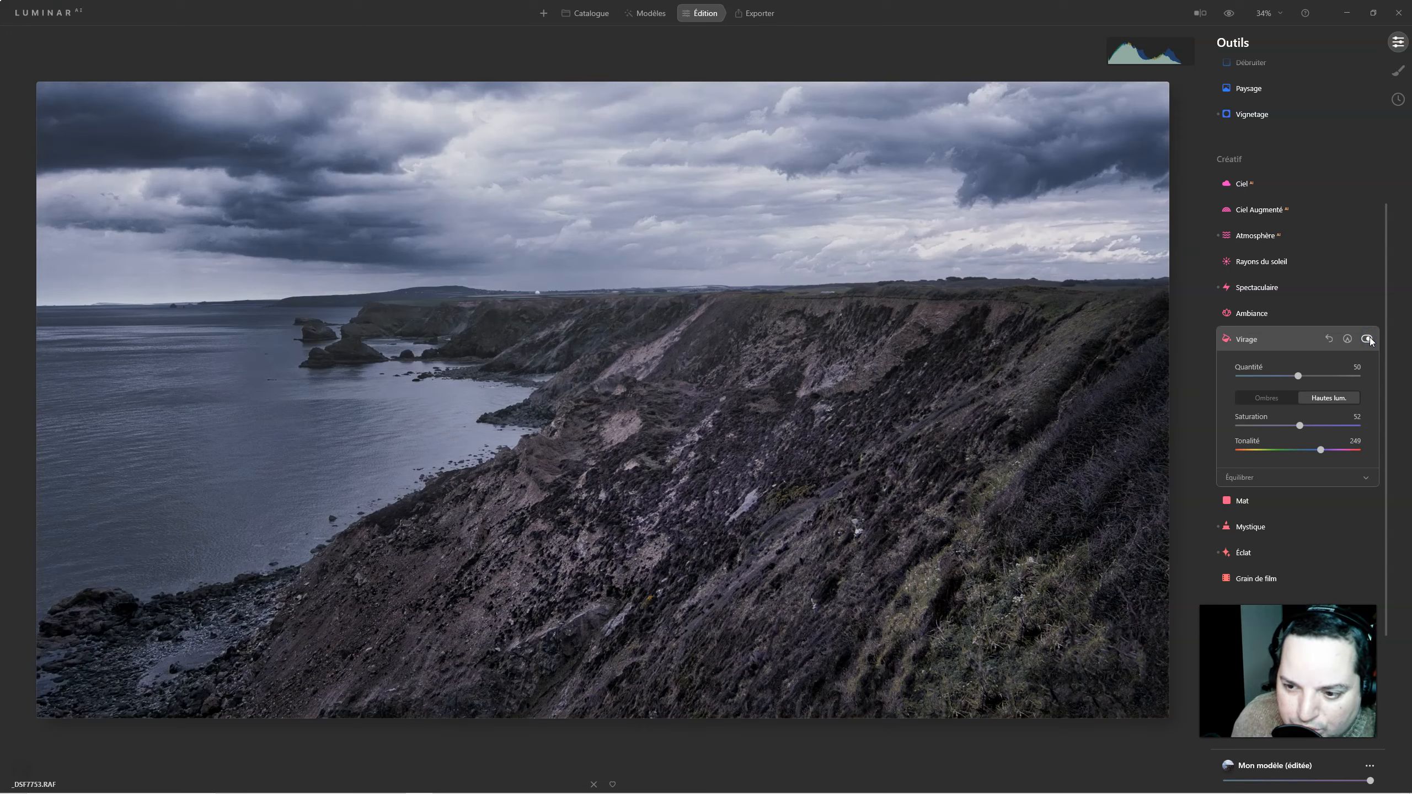
click(1245, 477)
mouse_move(1297, 504)
mouse_down()
mouse_move(1259, 507)
mouse_move(1346, 506)
mouse_move(1273, 505)
mouse_move(1285, 507)
mouse_up()
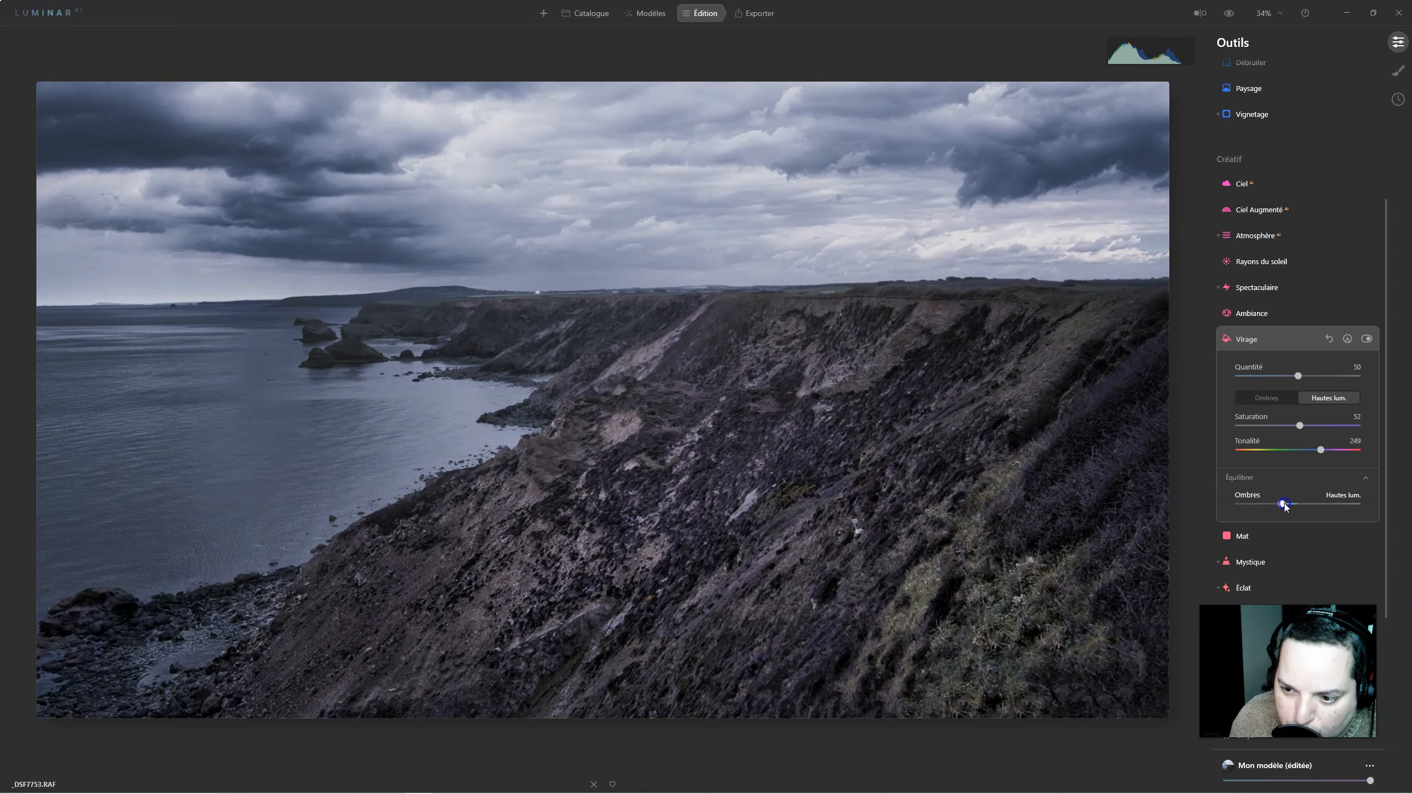
click(1366, 339)
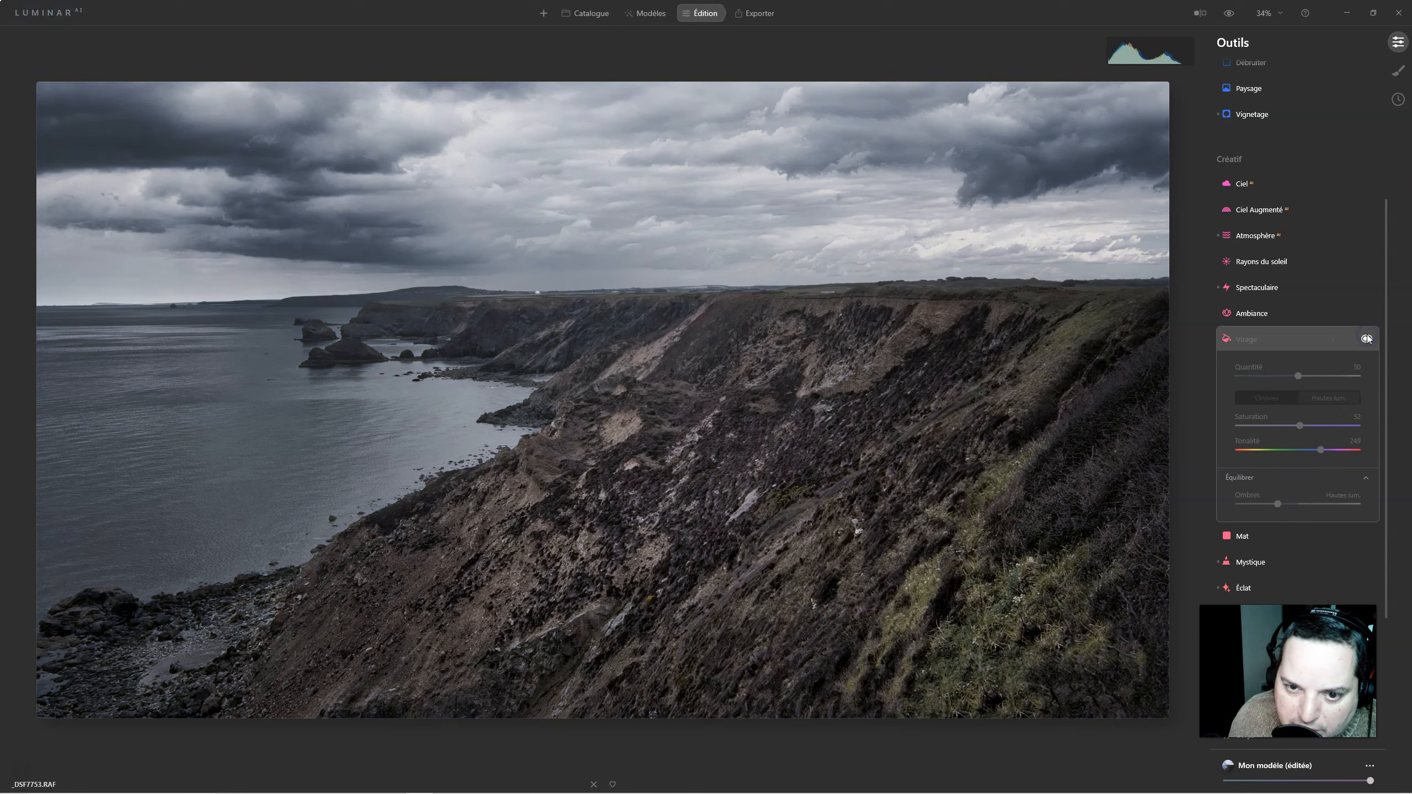
click(1367, 339)
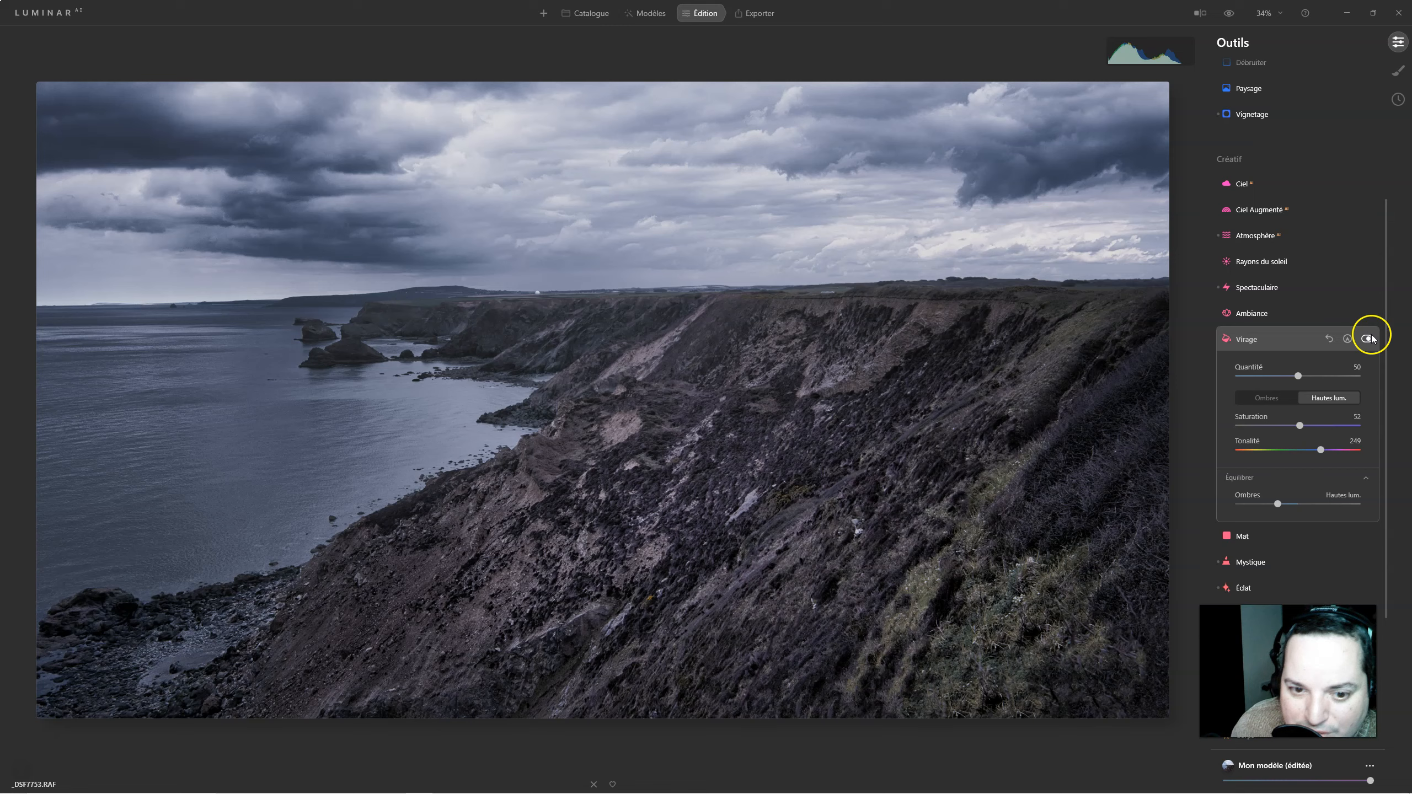
Close the Virage settings and compare the fully edited photo with the original using the full before preview
click(1245, 339)
scroll(1242, 338, up, 5)
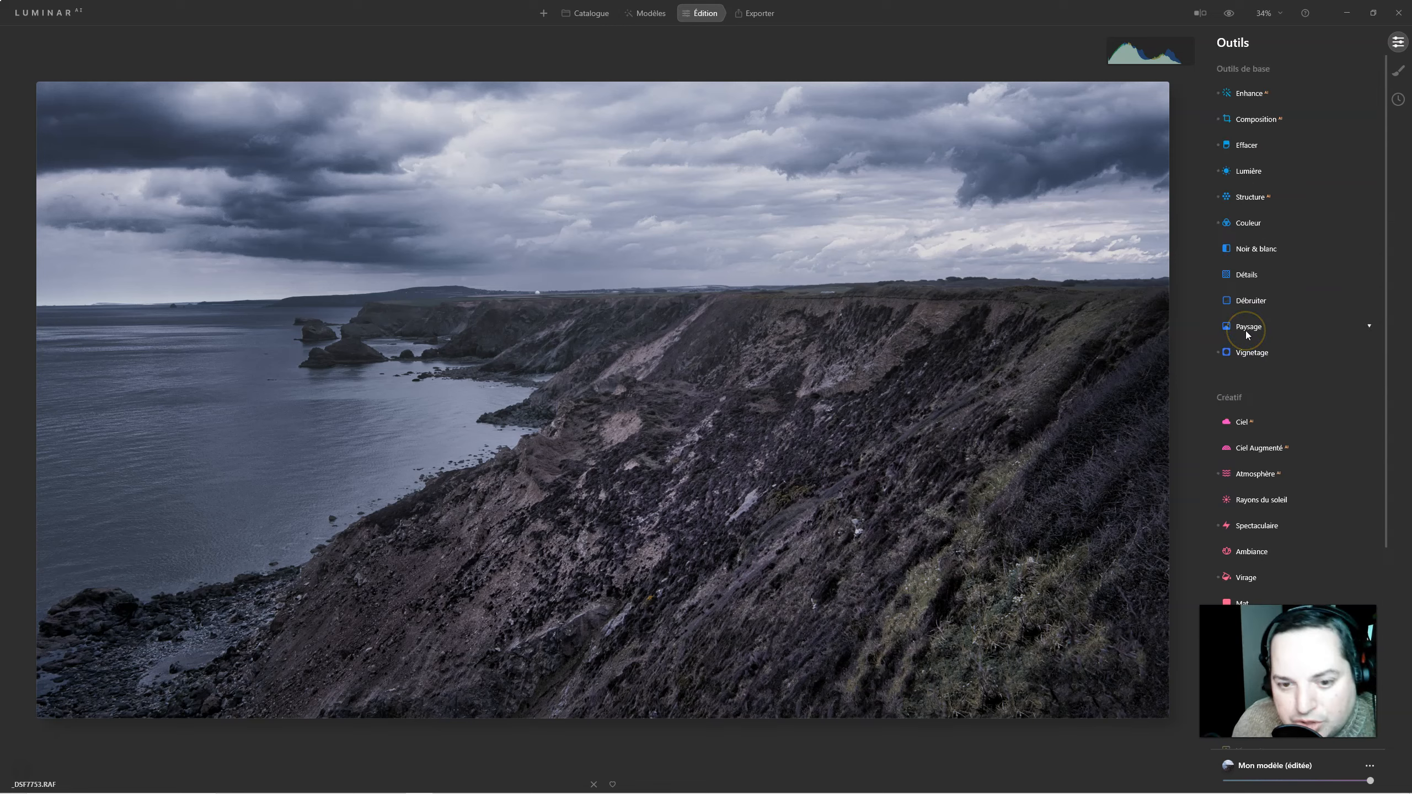
click(1229, 12)
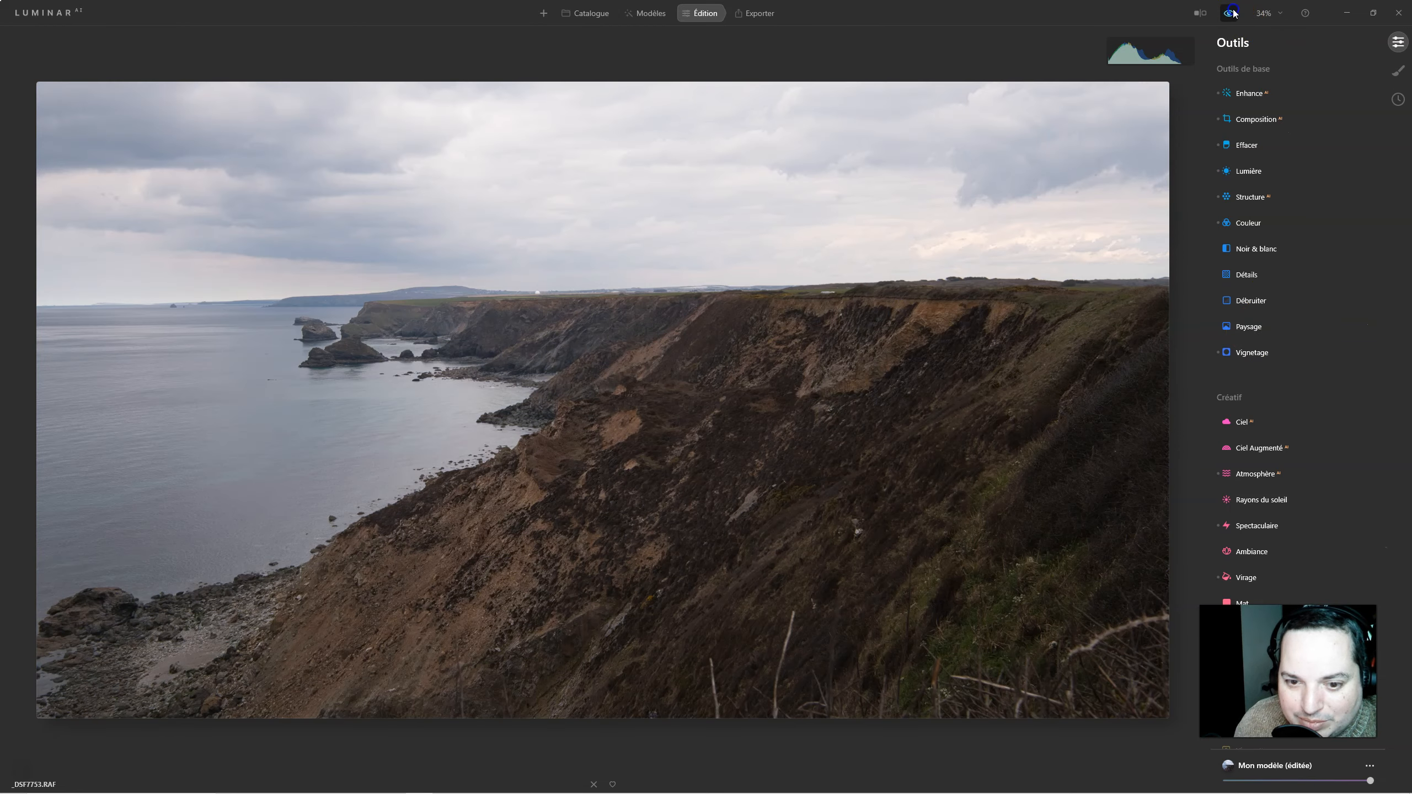
click(1231, 13)
click(1231, 12)
click(1232, 13)
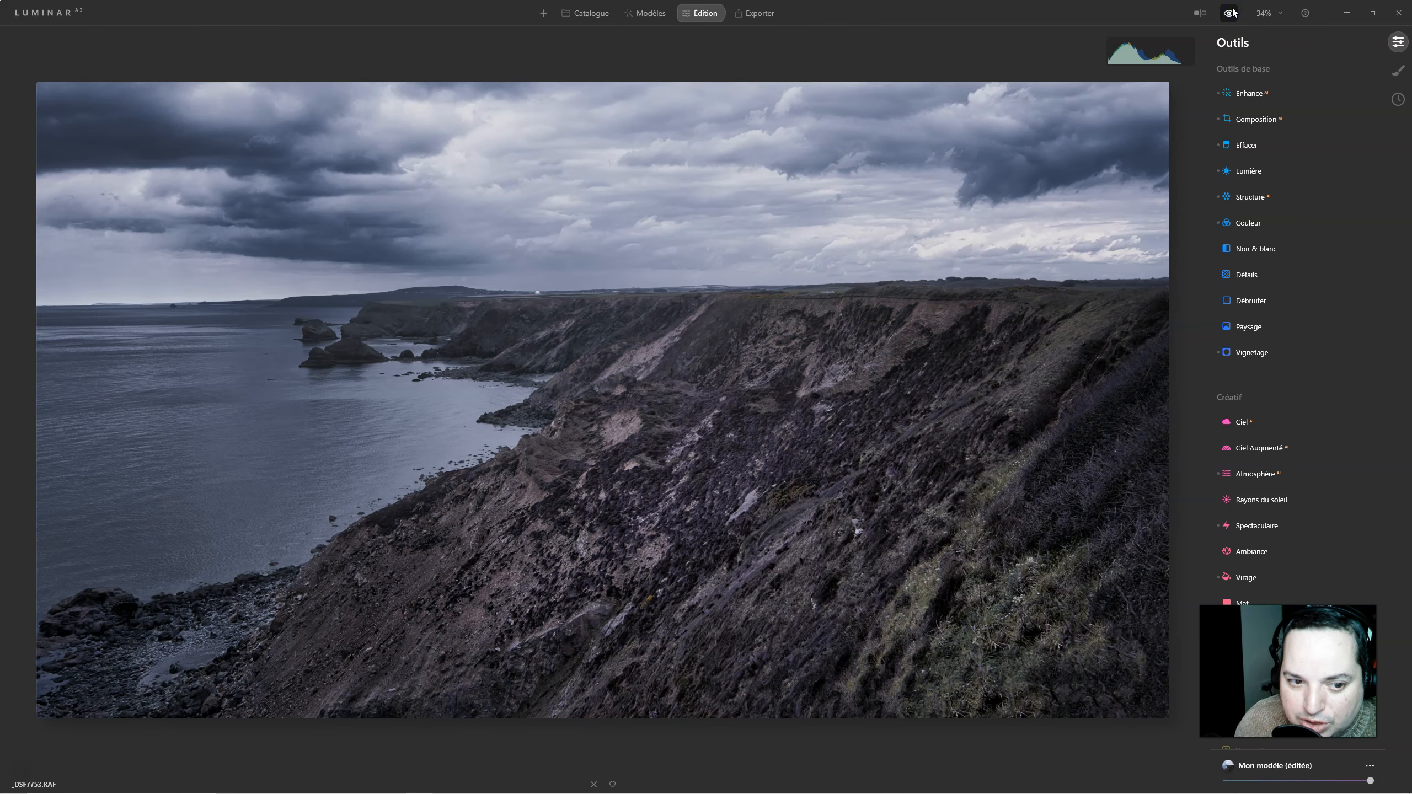